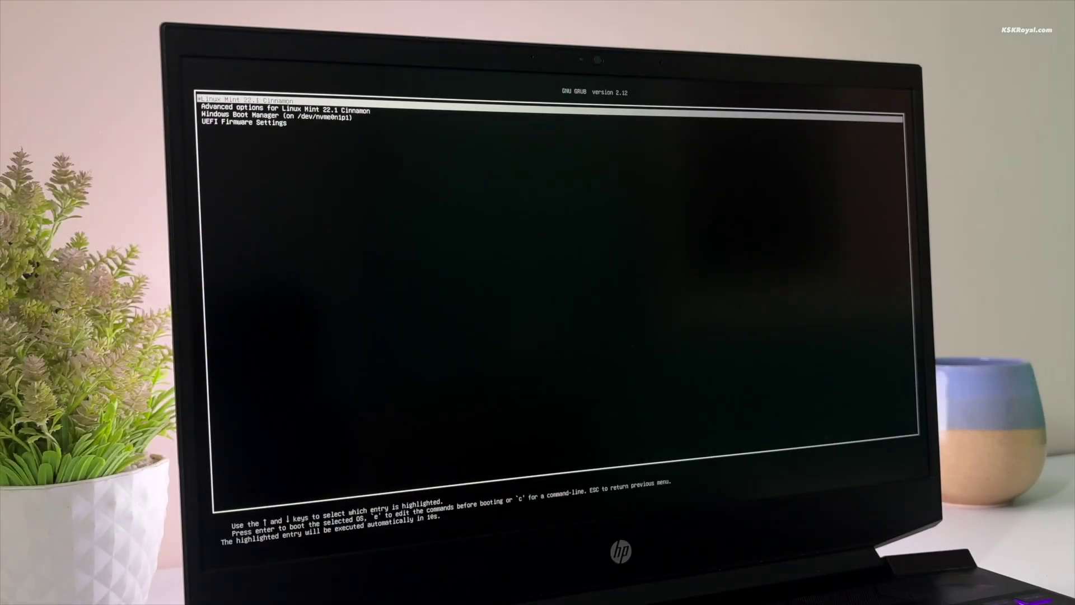
Step: Highlight Windows Boot Manager in the GRUB menu and boot into Windows
key(Down)
key(Down)
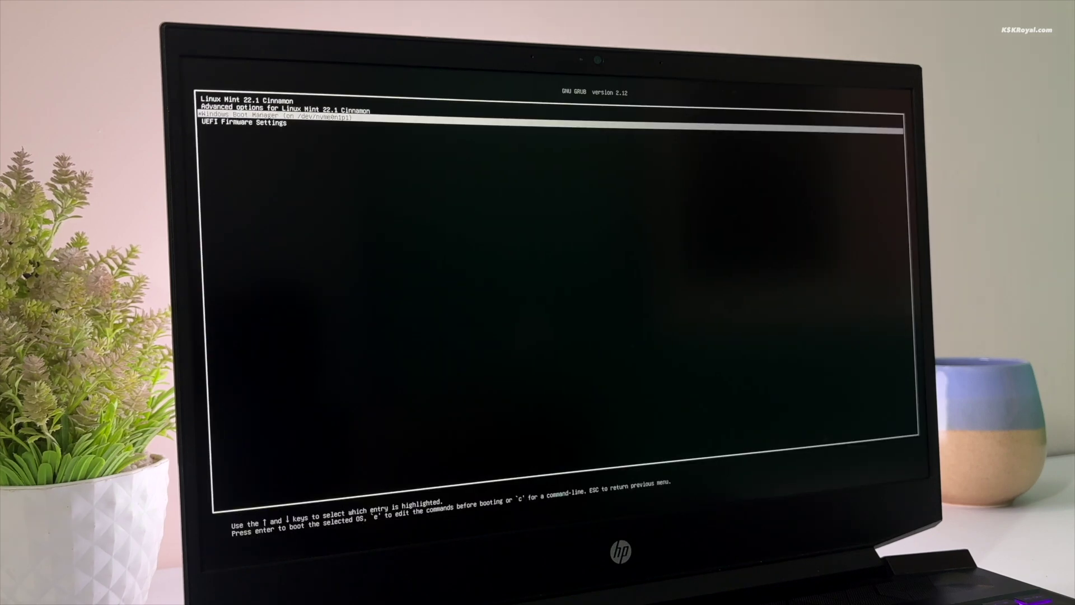
key(Return)
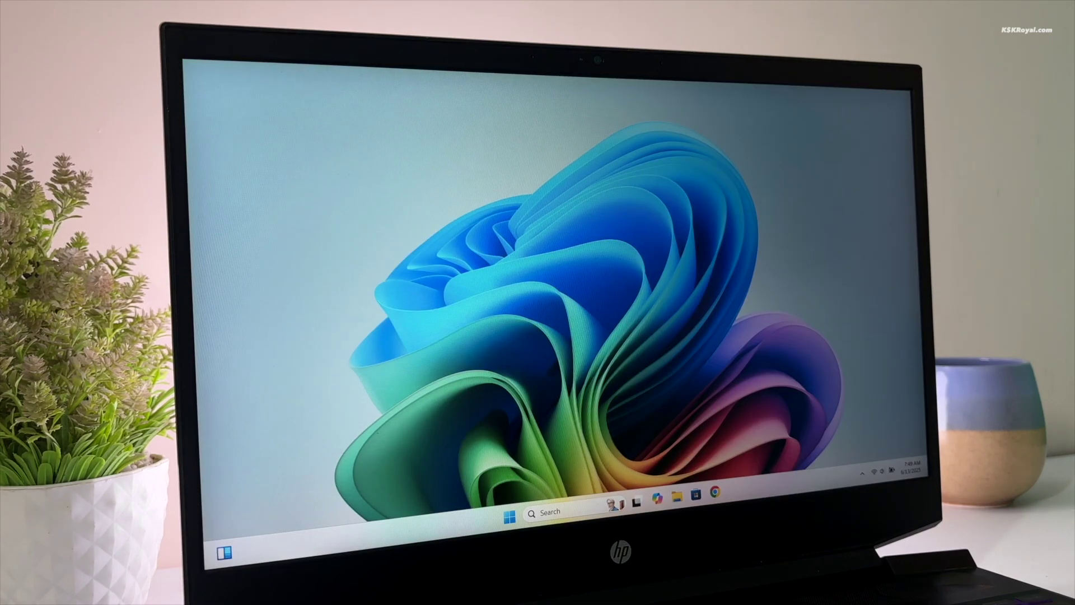
Step: Restart Windows 11 from the Shut Down Windows dialog and return to the desktop
key(alt+F4)
key(Return)
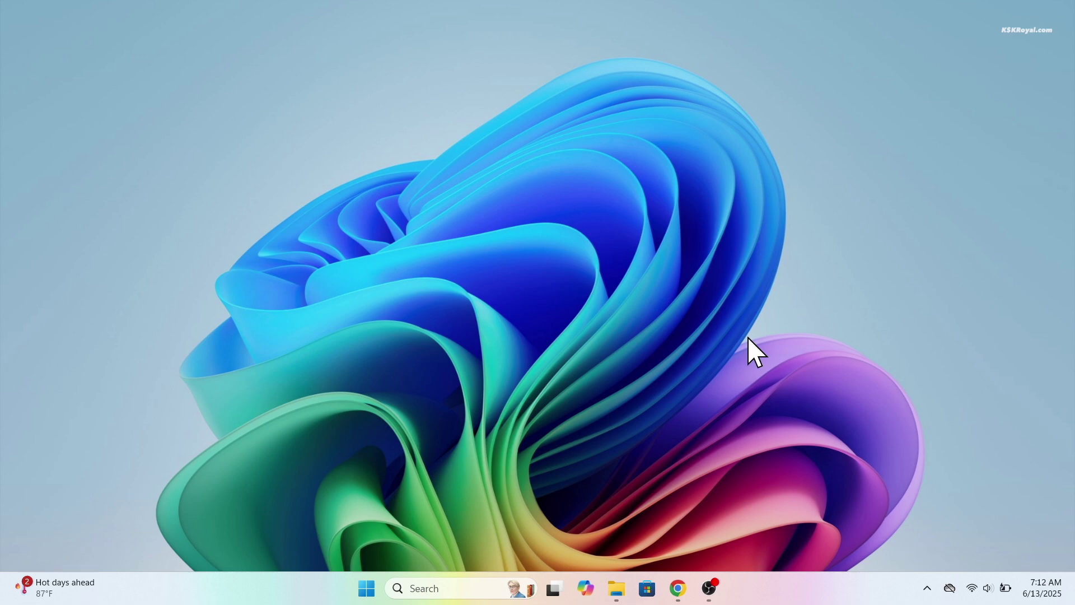
Step: Open a PowerShell terminal from the desktop with enlarged text, then maximize Disk Management
right_click(748, 338)
click(823, 294)
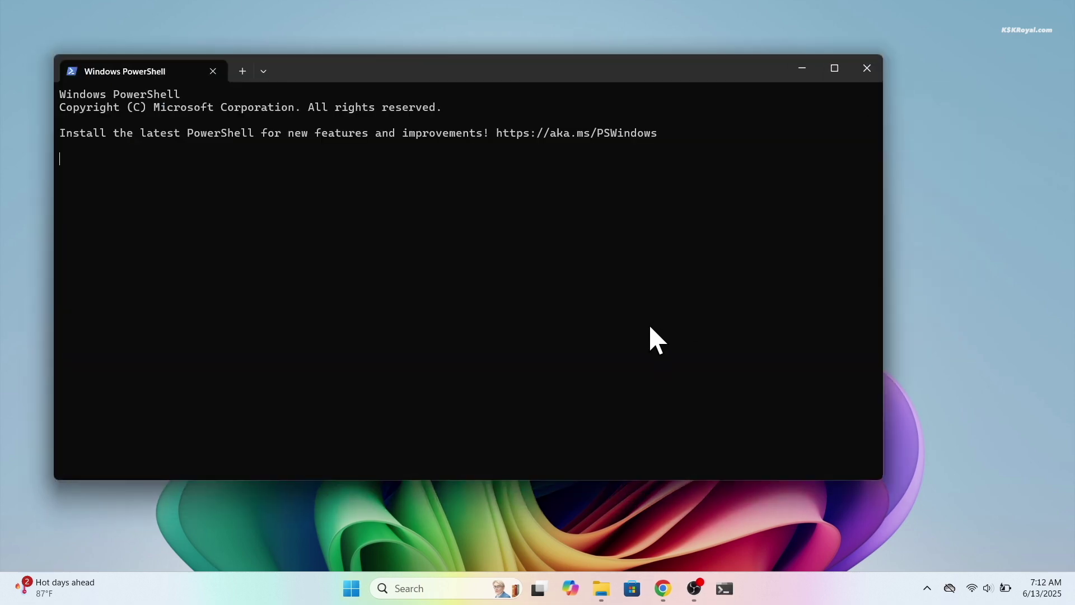
key(ctrl+equal)
key(ctrl+equal)
key(ctrl+equal)
key(ctrl+equal)
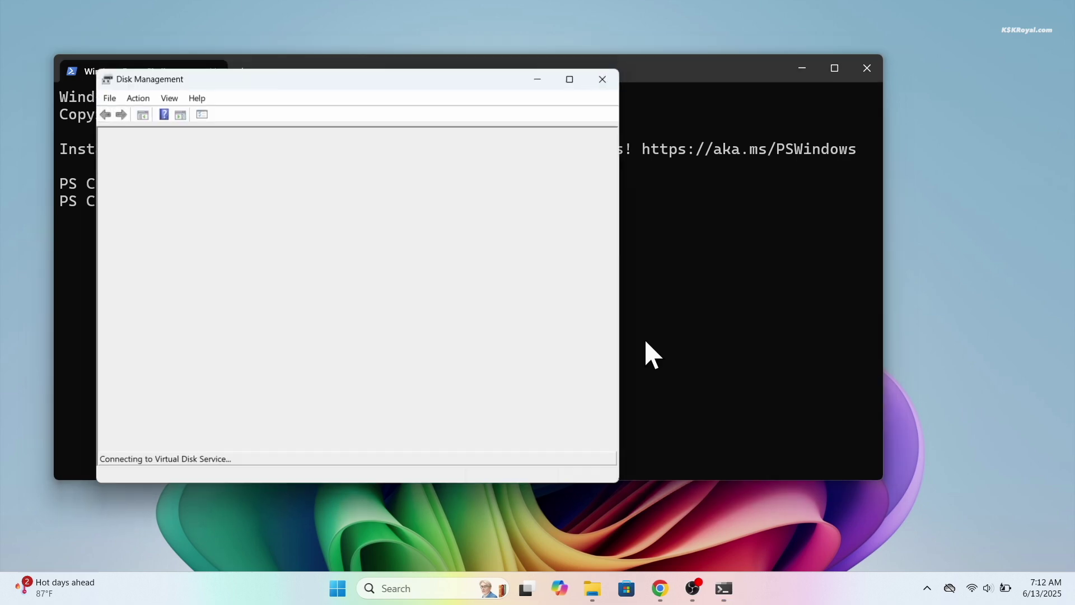
click(572, 78)
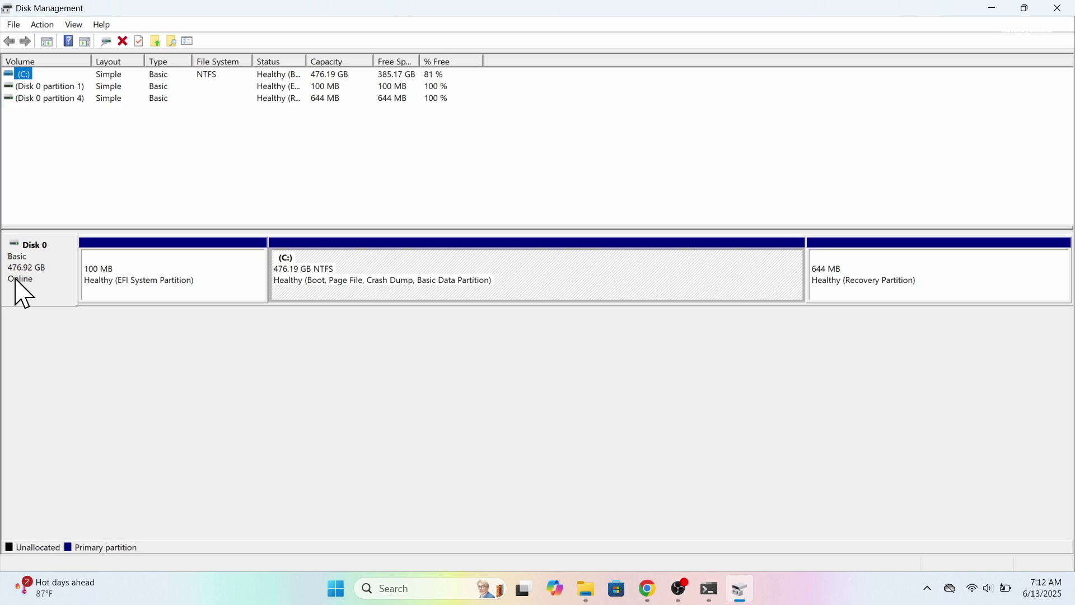
Step: Select the 100 MB EFI, 476.19 GB C: and 644 MB Recovery partitions on Disk 0
click(29, 289)
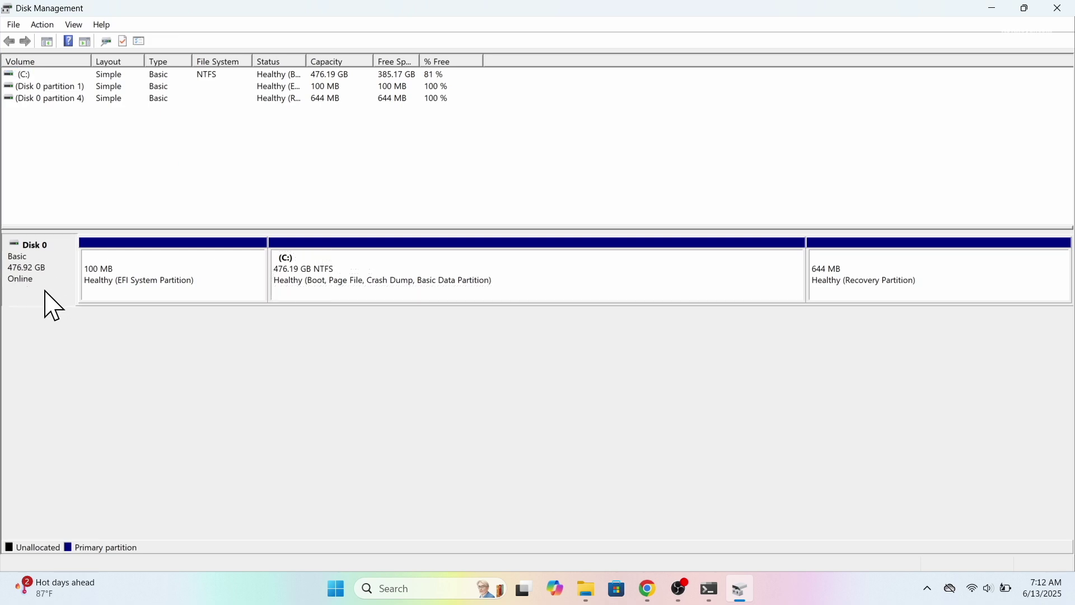
click(140, 292)
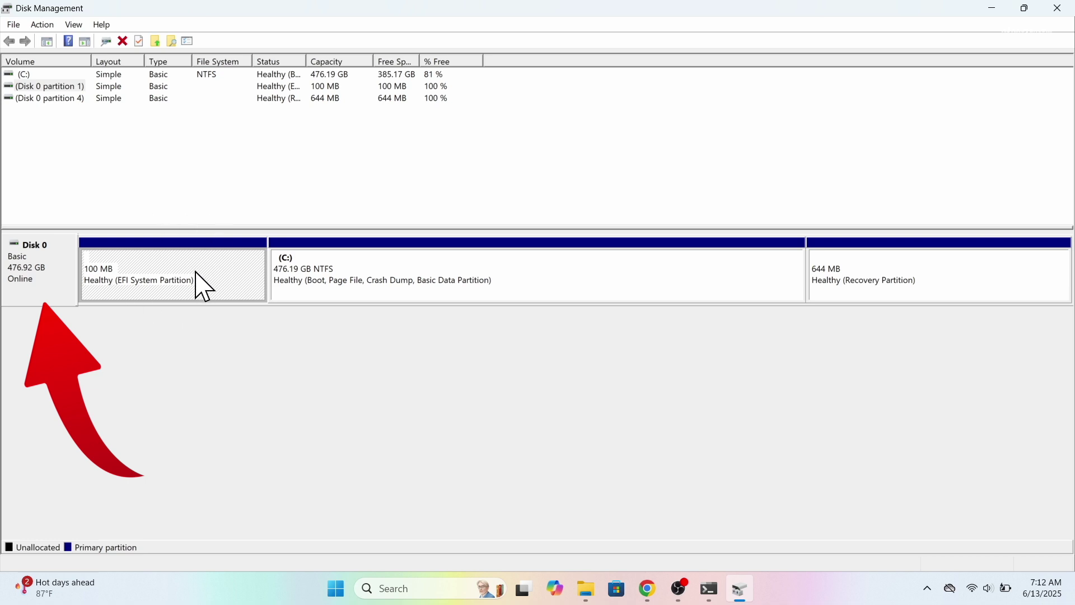
click(204, 352)
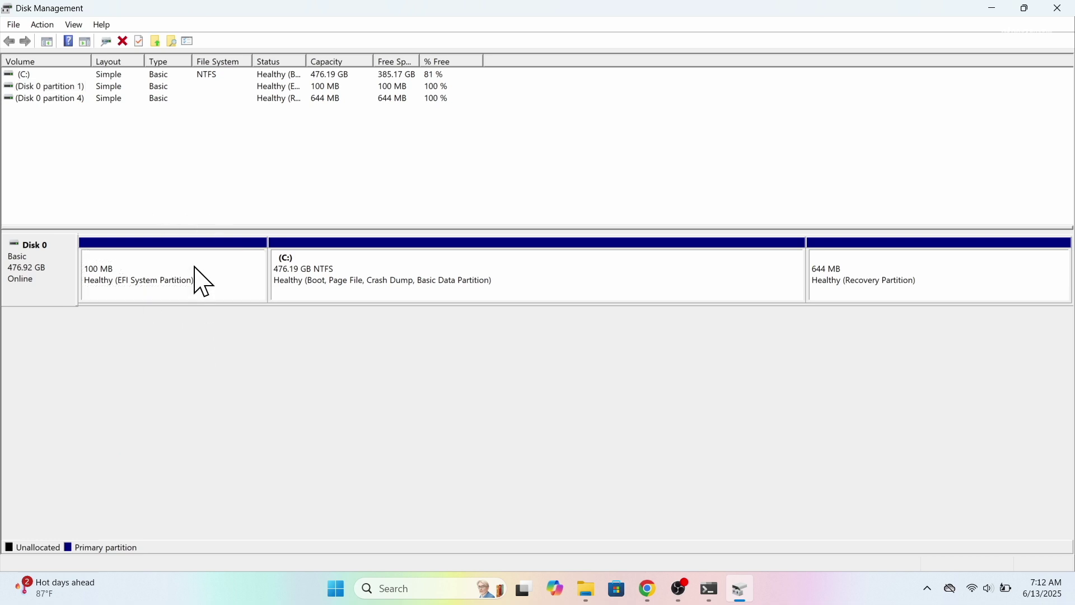
click(233, 274)
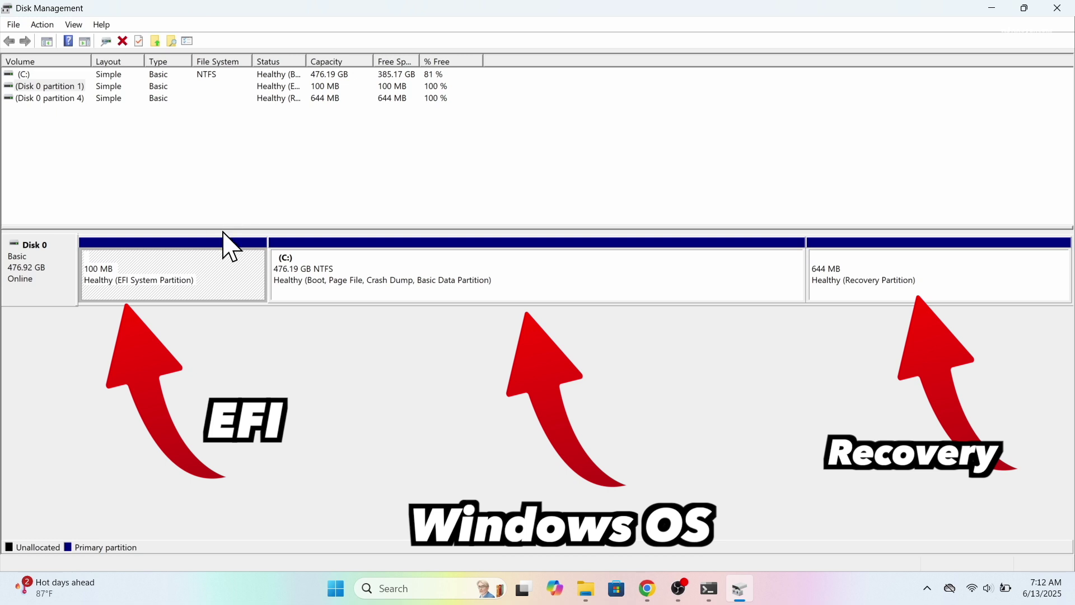
click(434, 261)
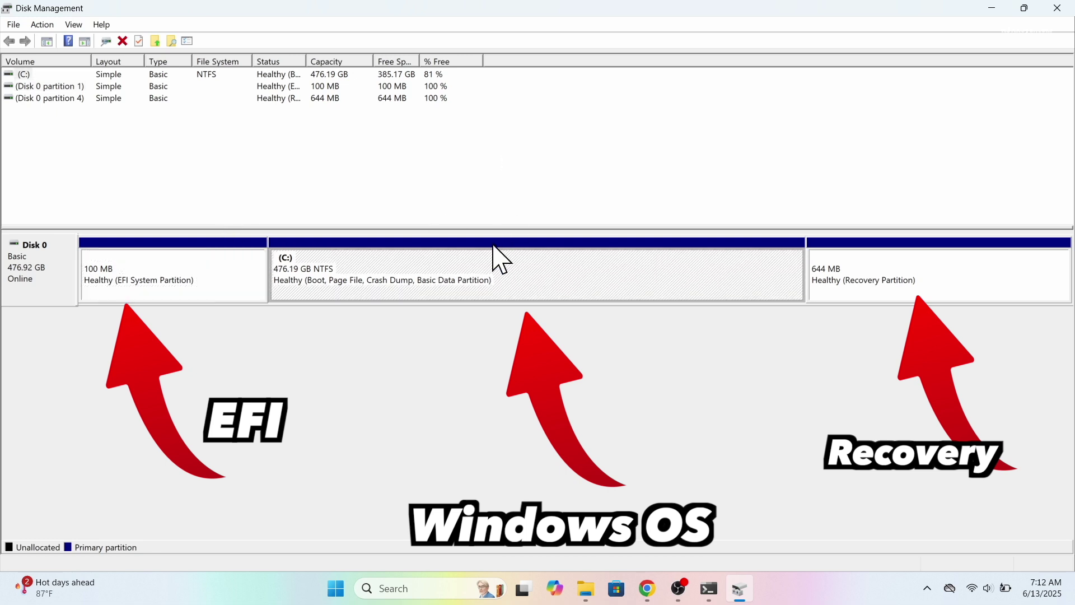
click(871, 291)
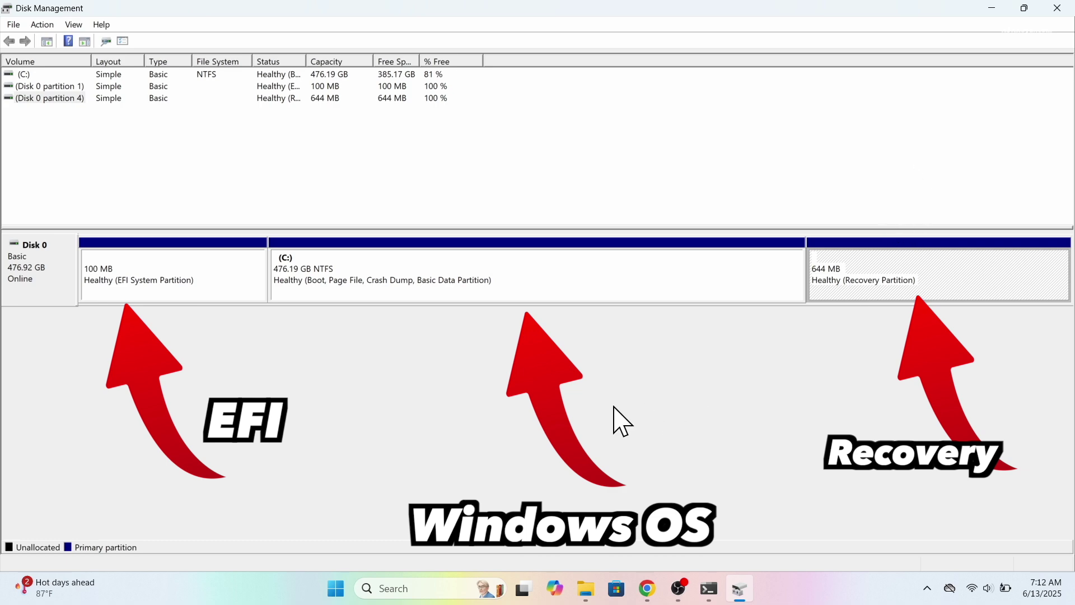
click(582, 286)
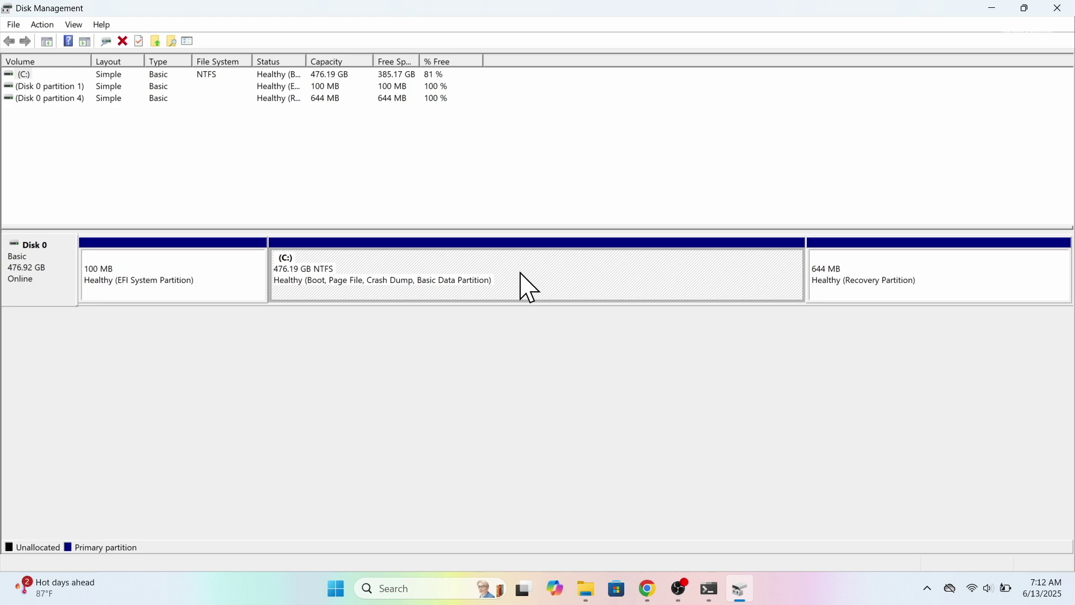
Step: Shrink the C: volume by 150000 MB, leaving 146.49 GB unallocated
right_click(520, 272)
click(598, 387)
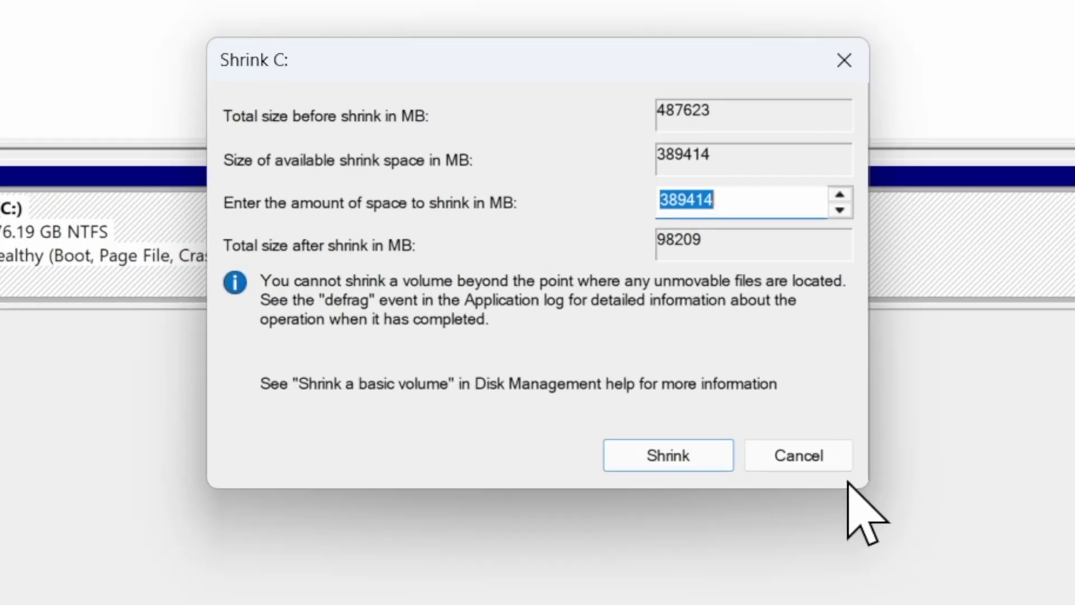
text(150000)
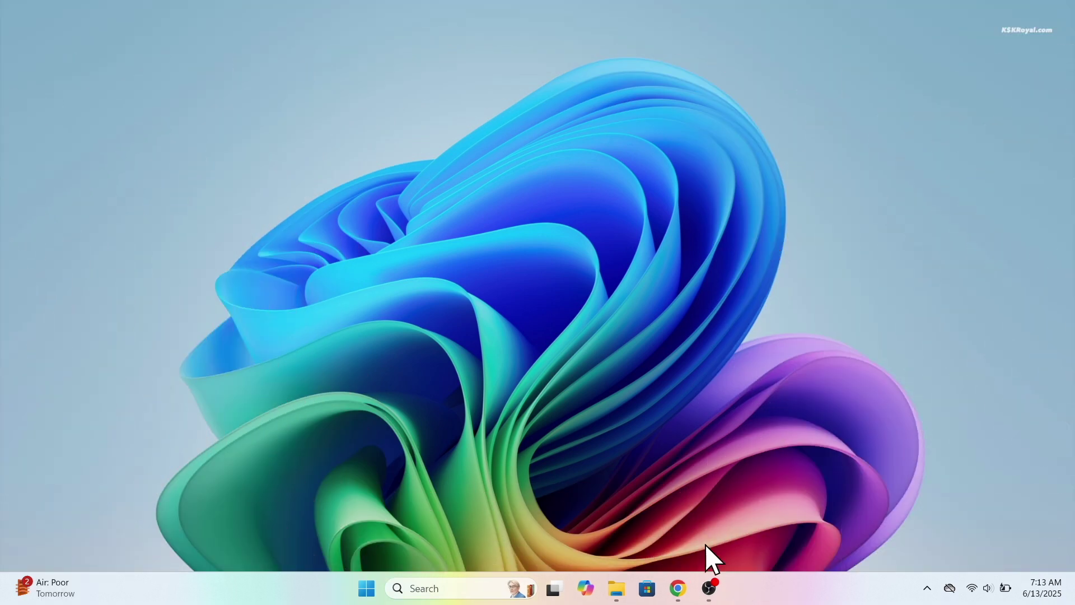
Step: Open the Linux Mint 22.1 download page on linuxmint.com in Chrome
click(679, 587)
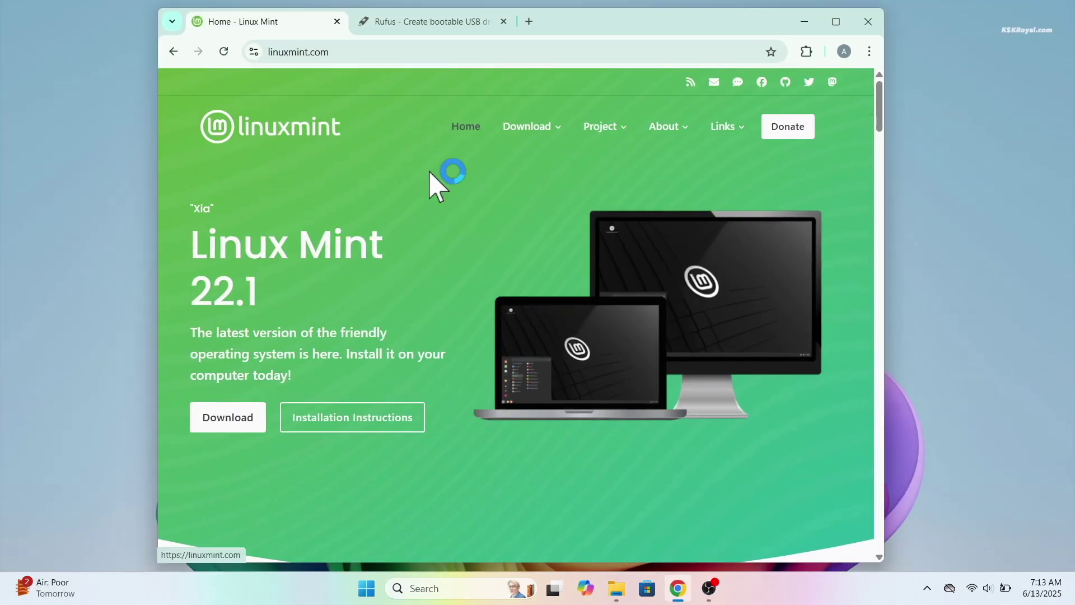
mouse_move(548, 127)
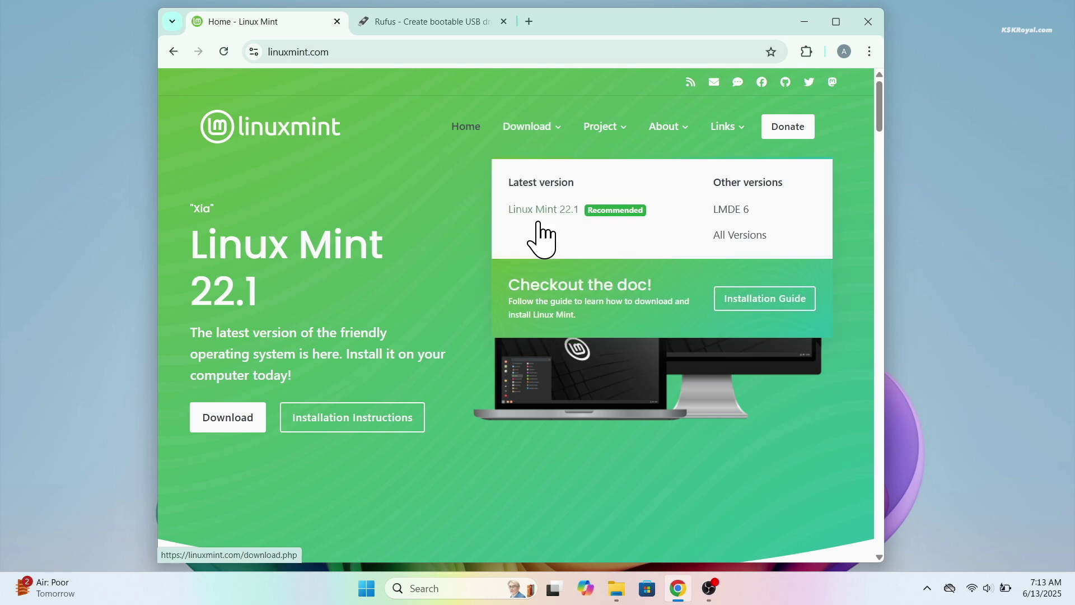
click(560, 213)
scroll(614, 373, down, 1)
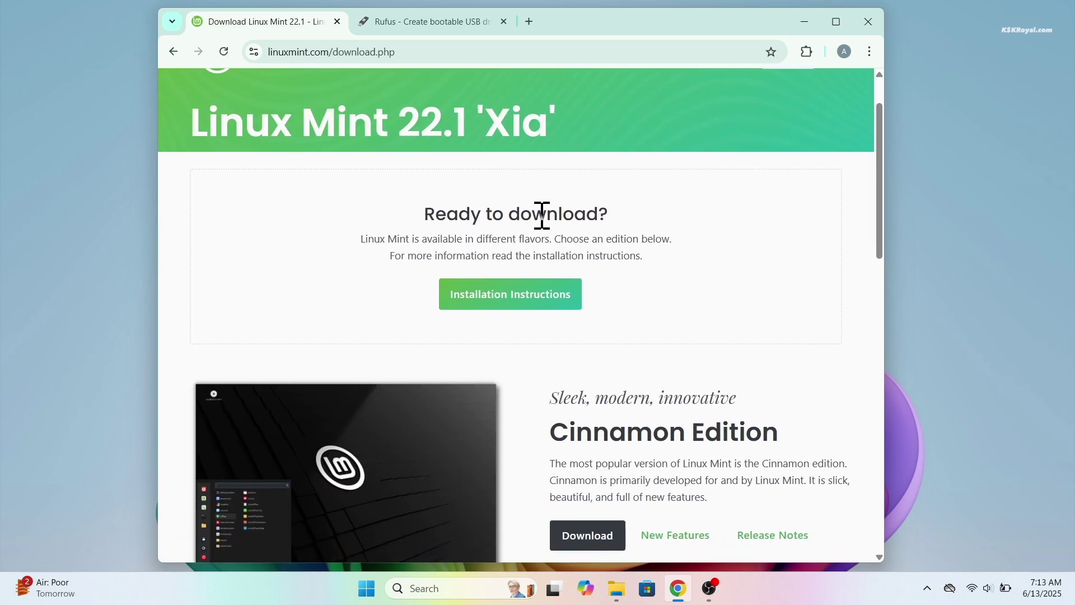
scroll(648, 372, down, 3)
Step: Open the Cinnamon Edition download page to start the linuxmint-22.1-cinnamon-64bit.iso download
triple_click(678, 271)
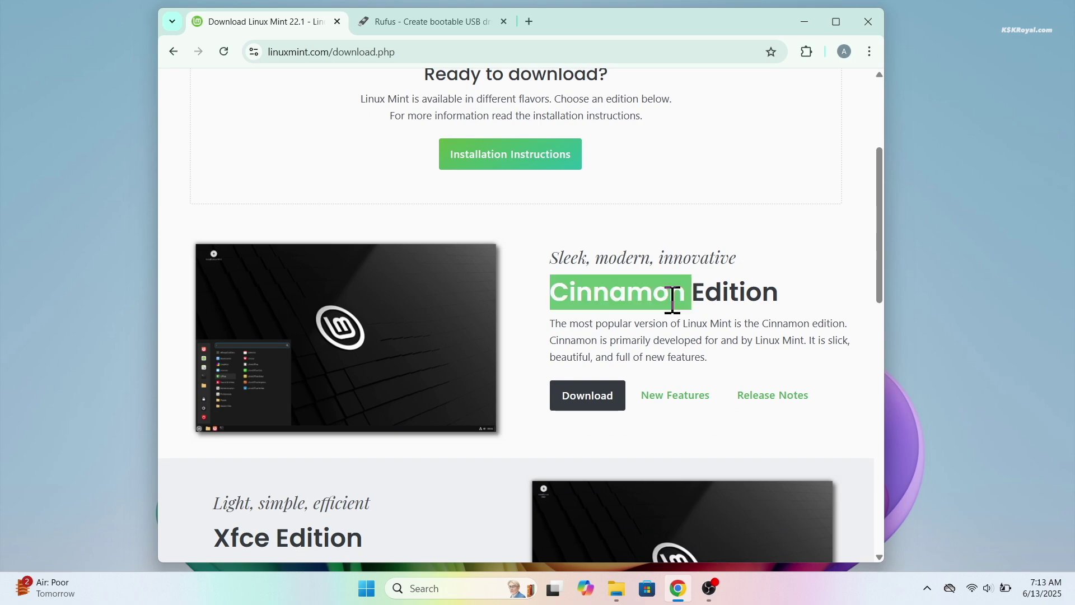
scroll(678, 353, down, 1)
scroll(395, 477, down, 6)
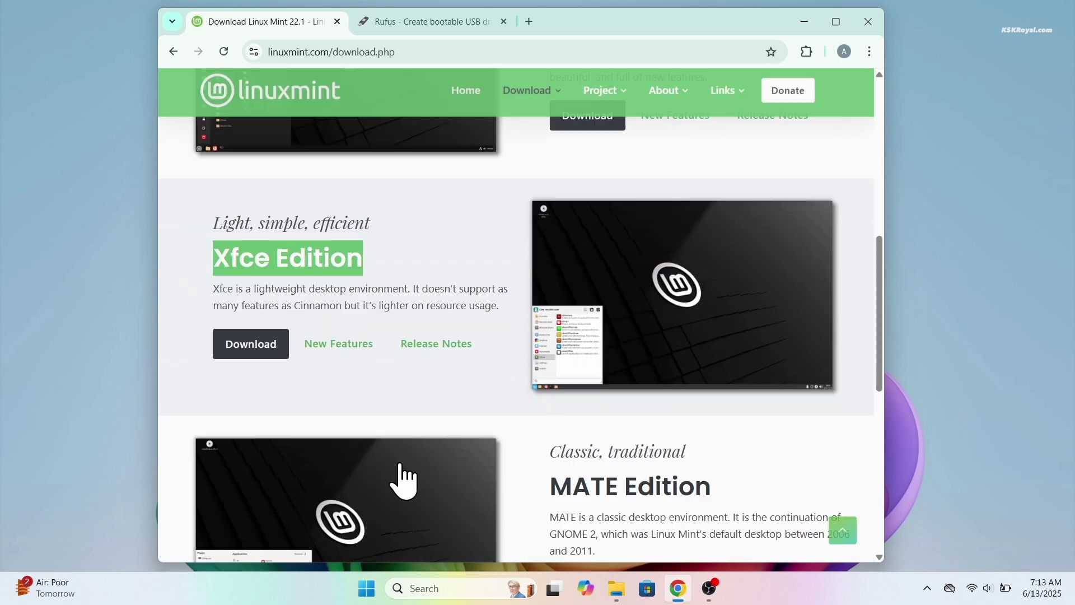
double_click(711, 277)
scroll(677, 365, down, 4)
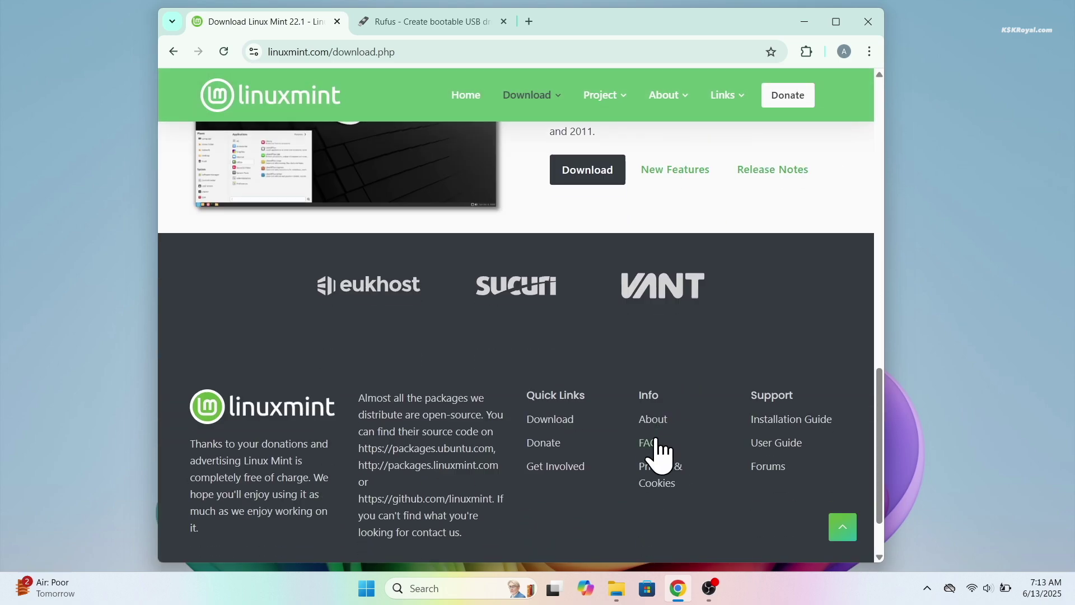
scroll(660, 450, up, 9)
scroll(663, 453, up, 3)
triple_click(677, 291)
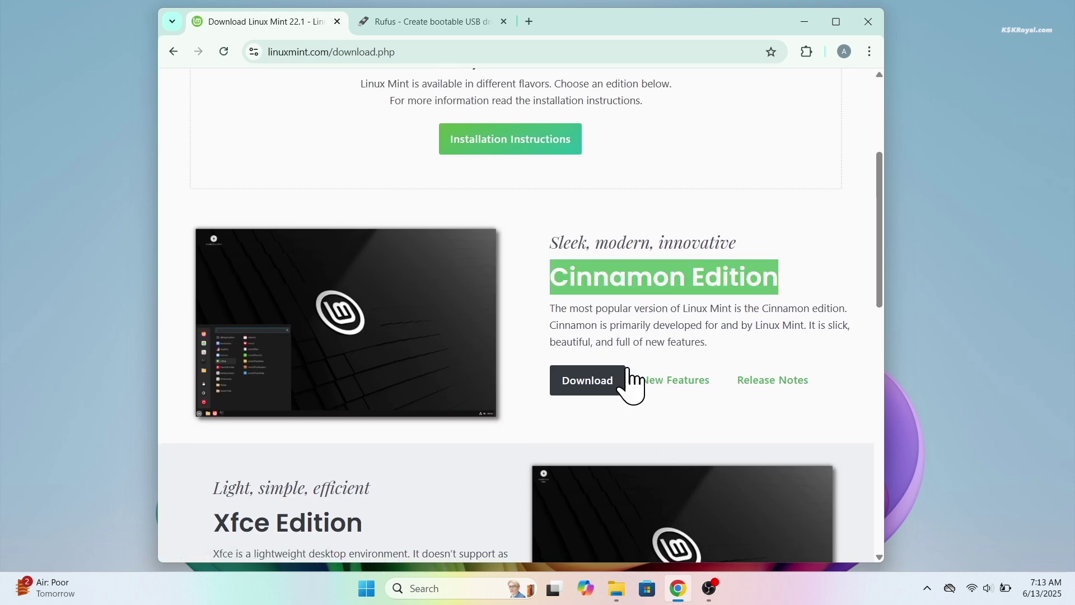
click(620, 385)
scroll(621, 386, down, 1)
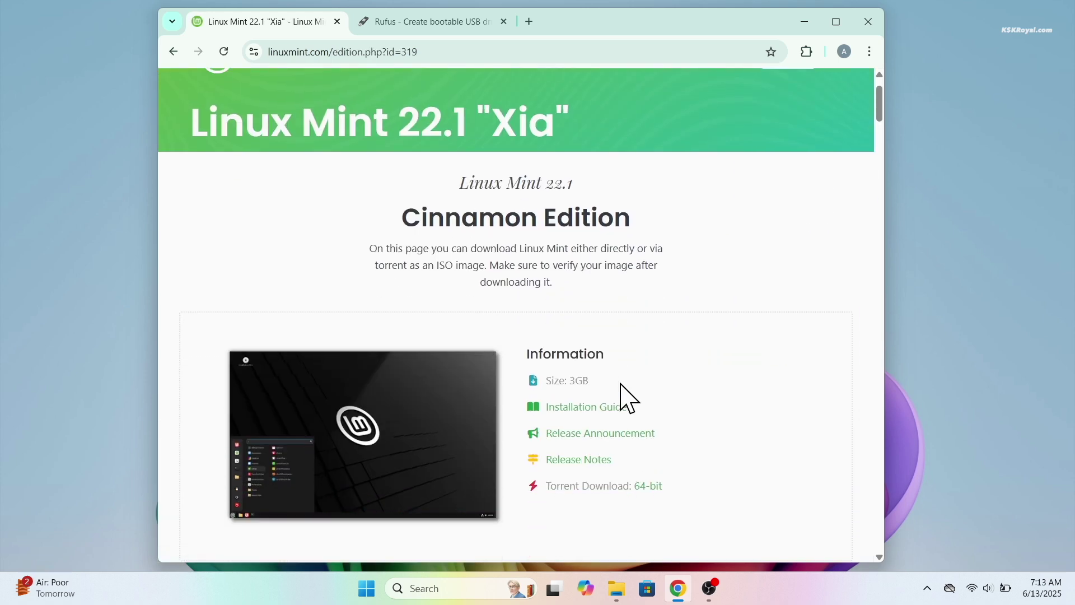
triple_click(552, 218)
scroll(622, 372, down, 8)
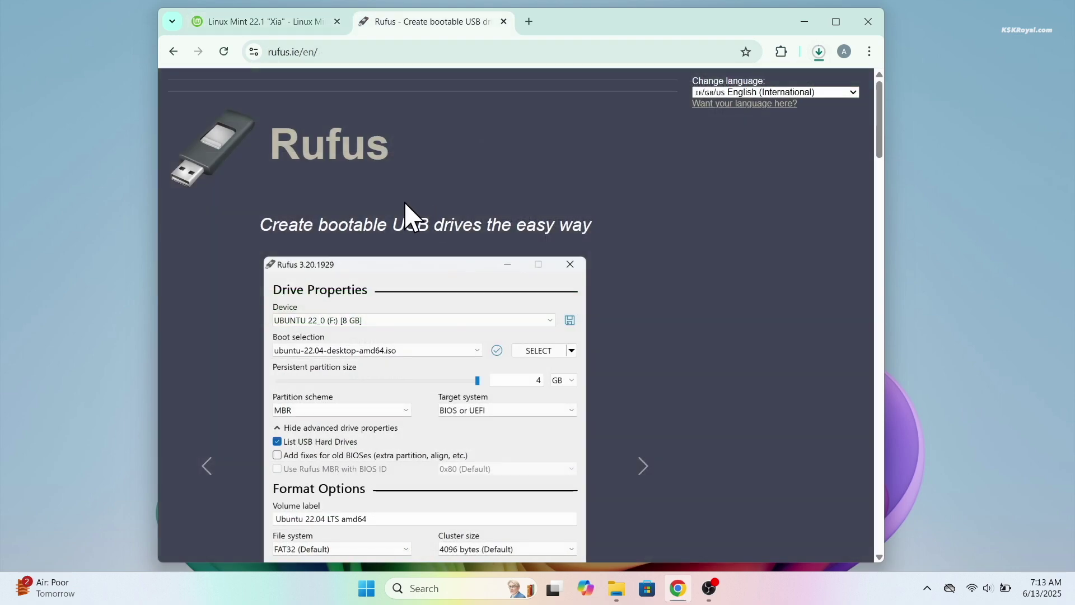
Step: Download rufus-4.8.exe from Latest releases and open the full download history
scroll(444, 319, down, 10)
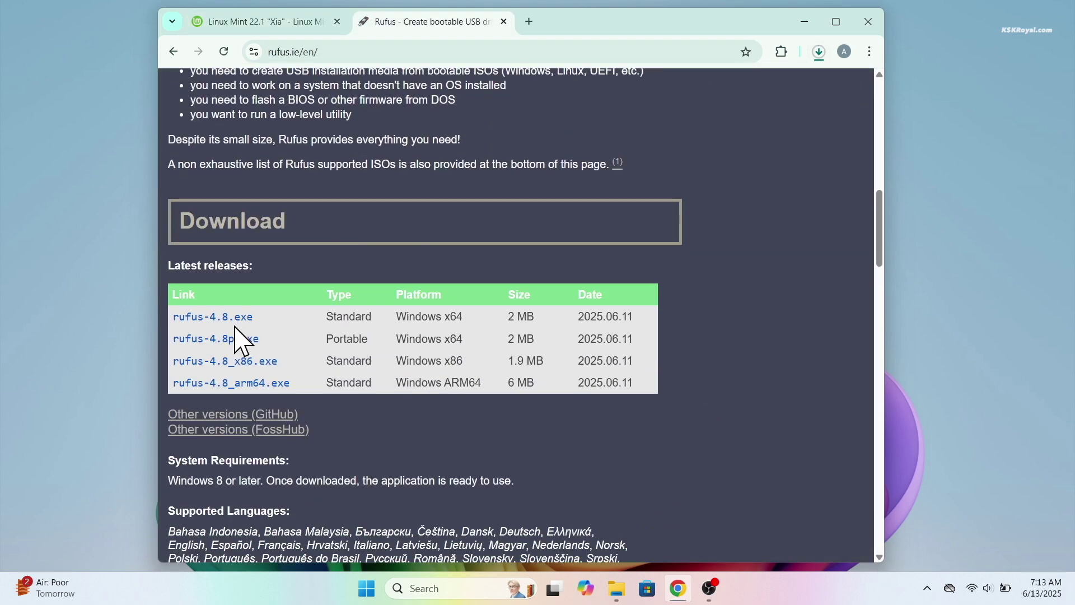
click(224, 317)
click(819, 51)
click(731, 202)
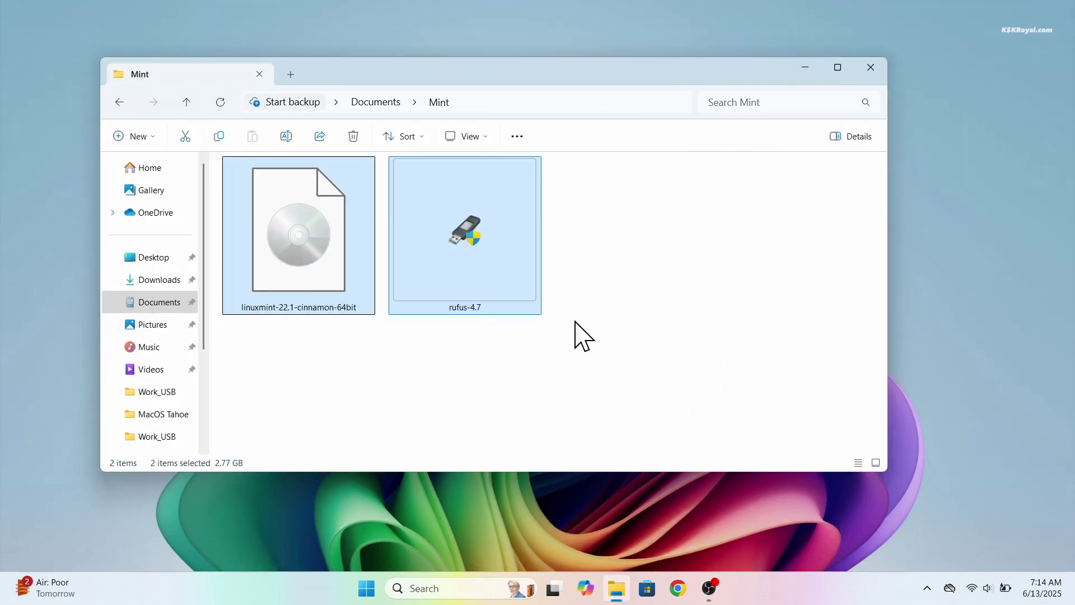
Step: Deselect both files and minimize the Mint folder window to reveal the desktop
click(575, 322)
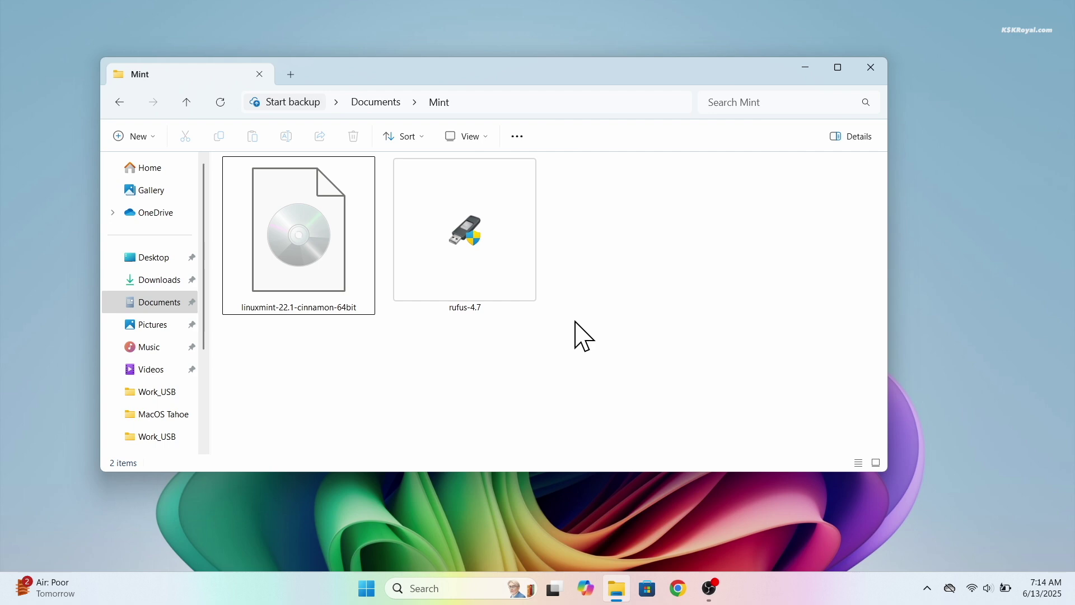
click(806, 68)
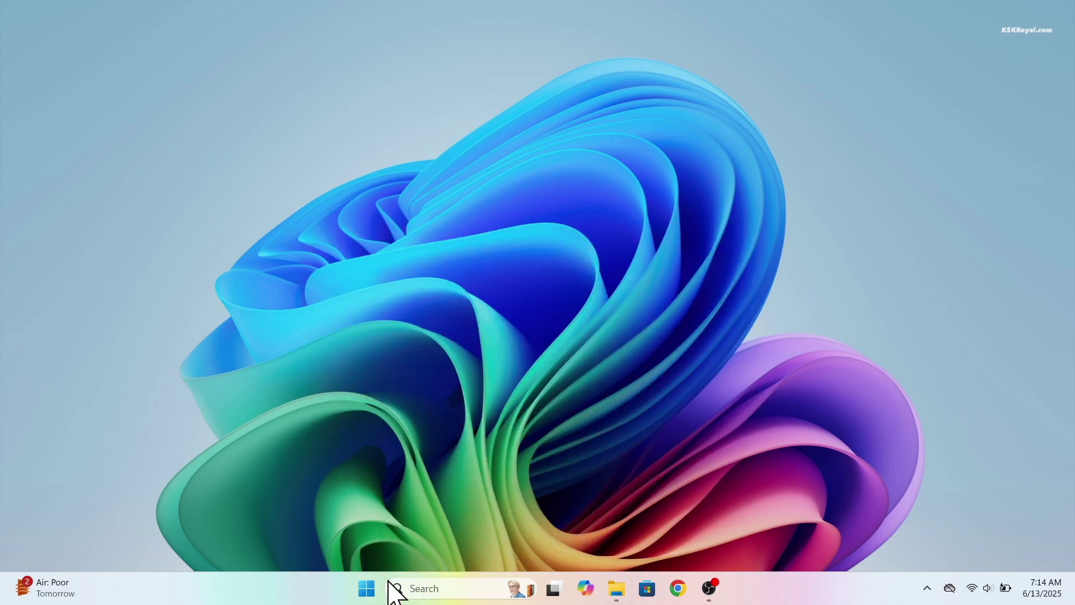
Step: Create a restore point for drive C: named 'Windows 11 Snapshot' in System Protection
click(366, 587)
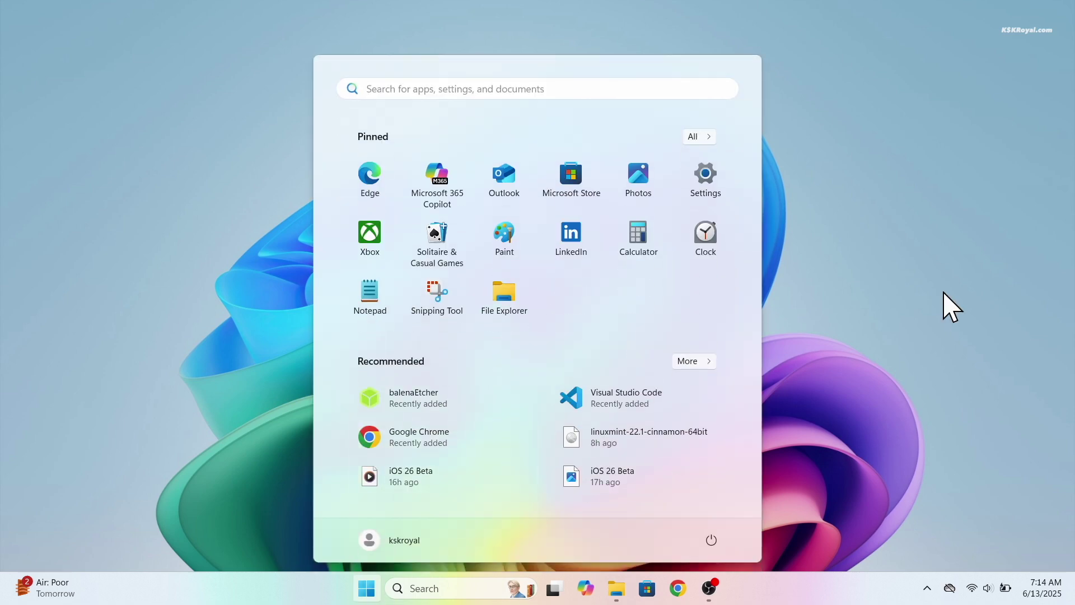
text(restore)
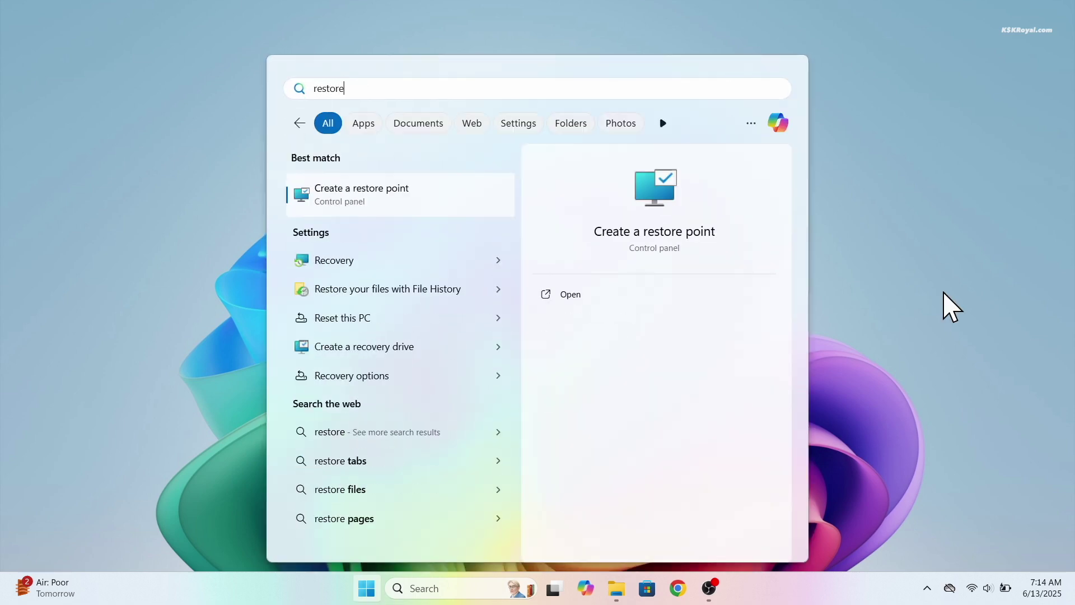
click(393, 200)
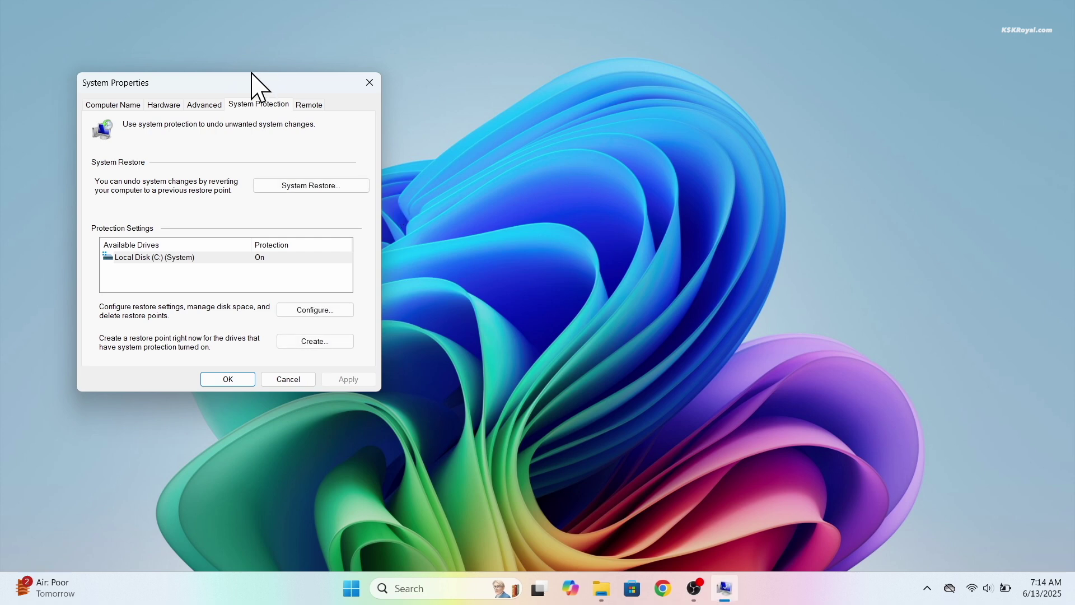
drag(252, 79, 610, 79)
click(547, 252)
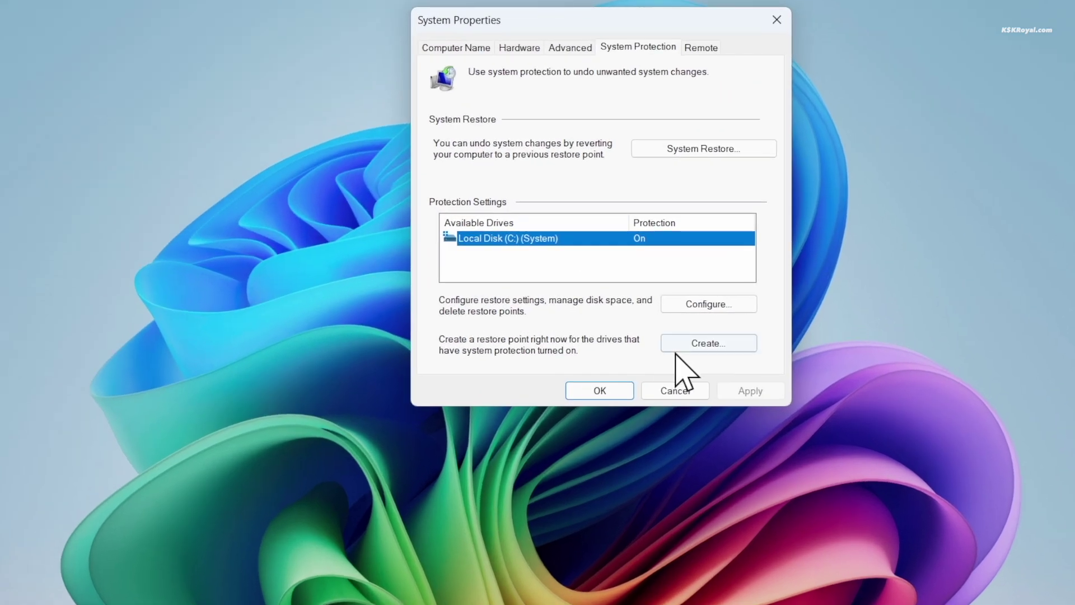
click(669, 333)
text(Windows 11 Snapshot)
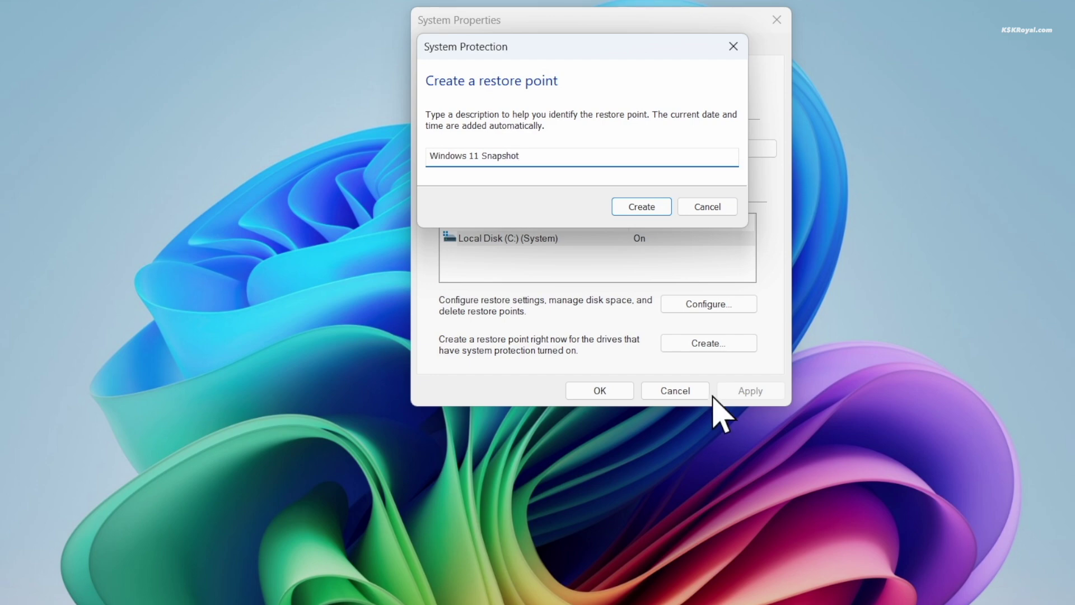
click(644, 207)
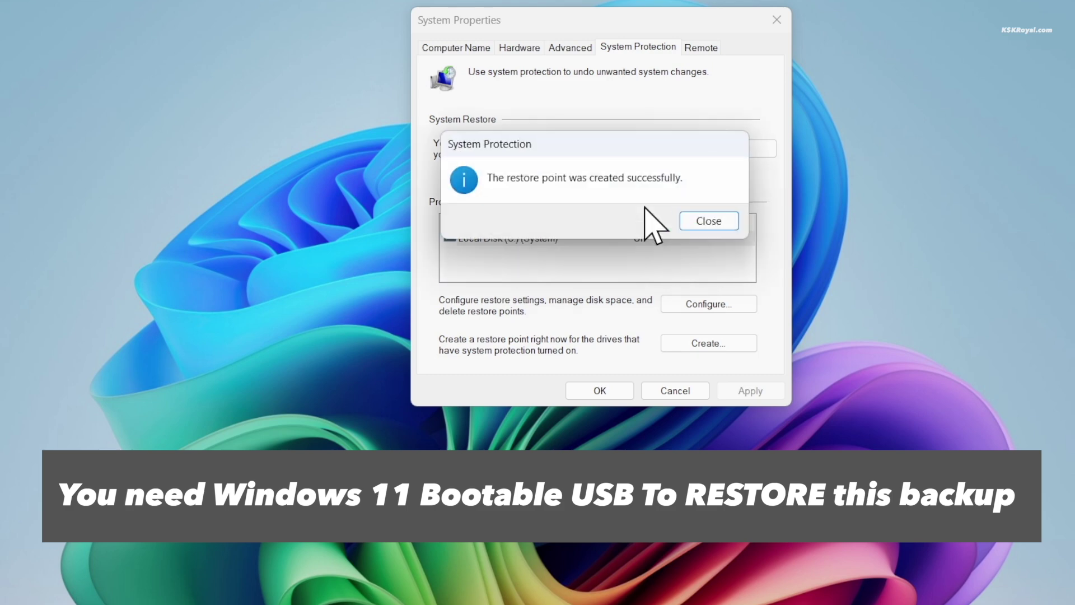
click(701, 222)
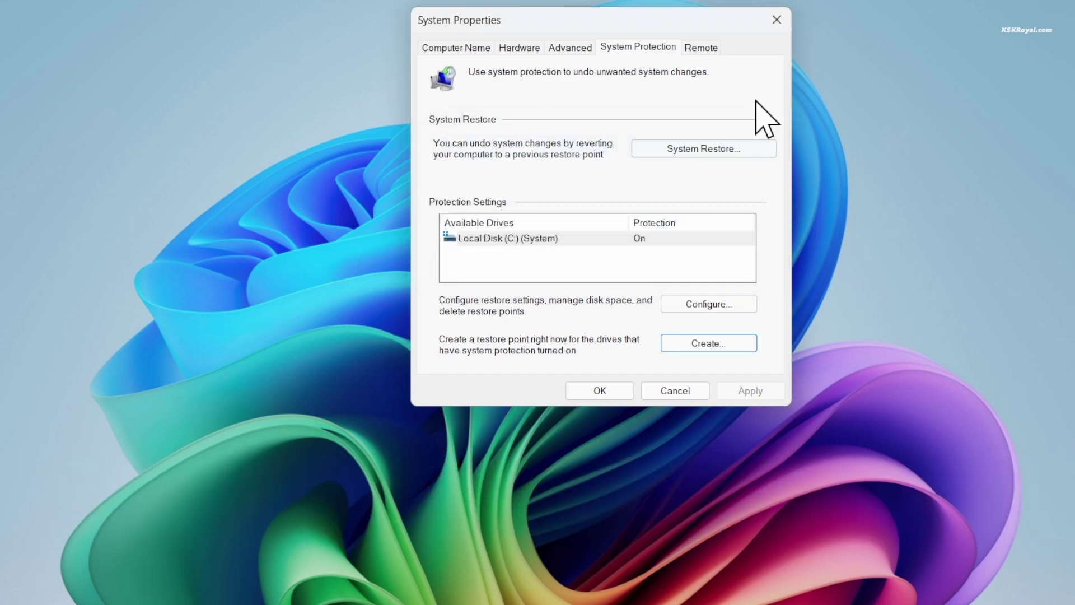
Step: Run manage-bde -status and highlight C:'s Fully Decrypted conversion and Protection Off status
click(776, 20)
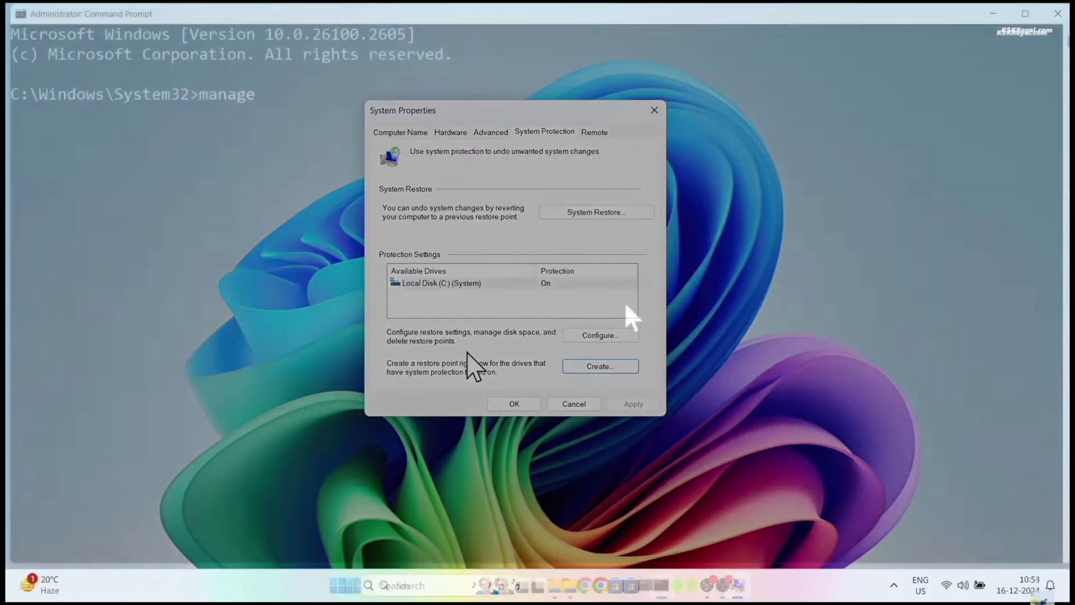
text(-bde -s)
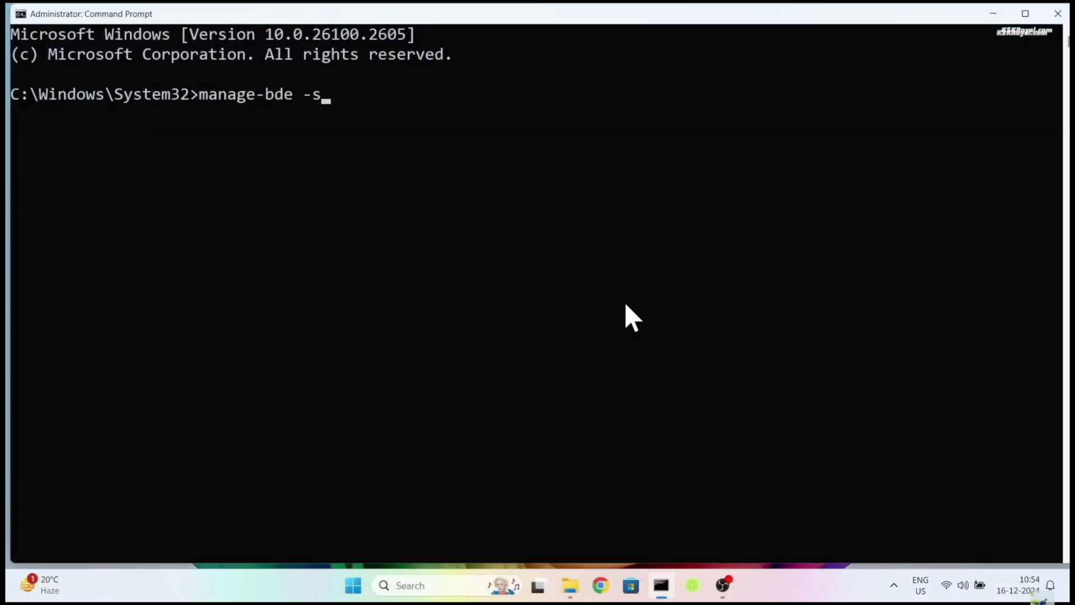
text(tatus)
key(Return)
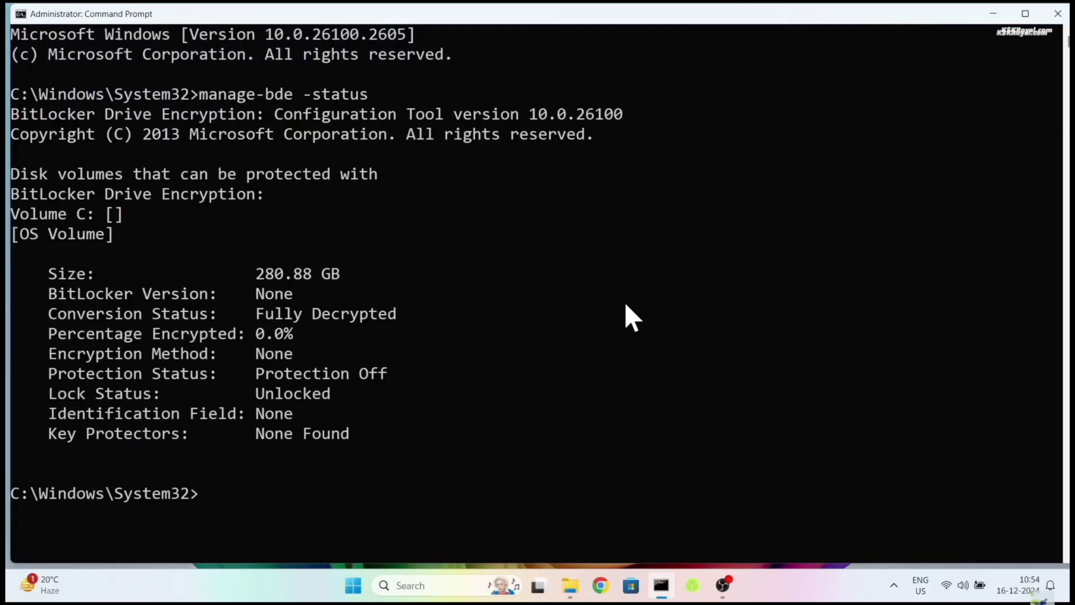
drag(47, 312, 404, 321)
click(101, 176)
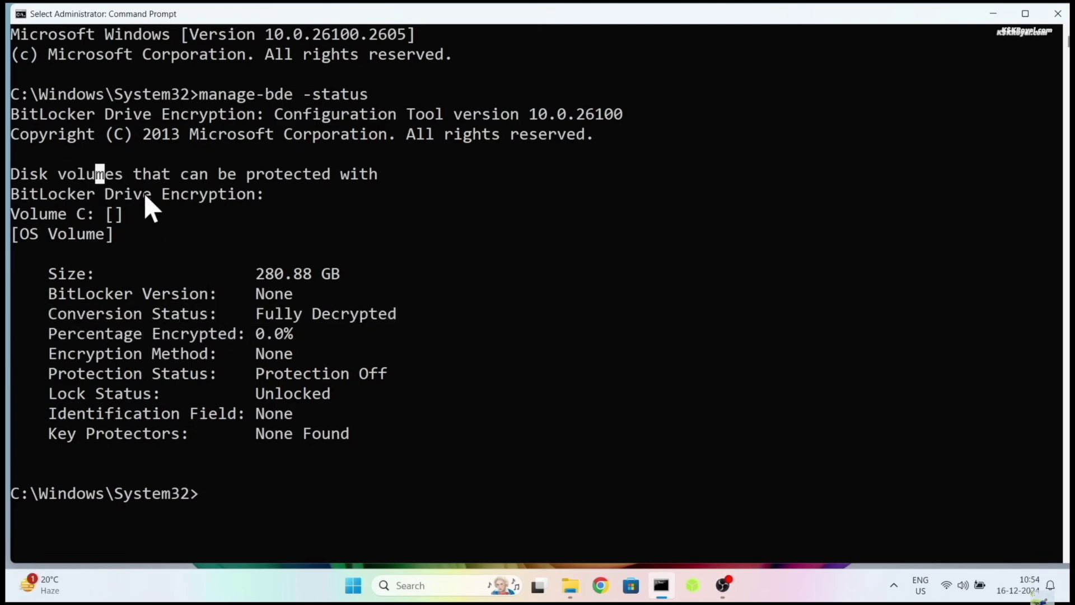
click(146, 195)
drag(301, 193, 6, 193)
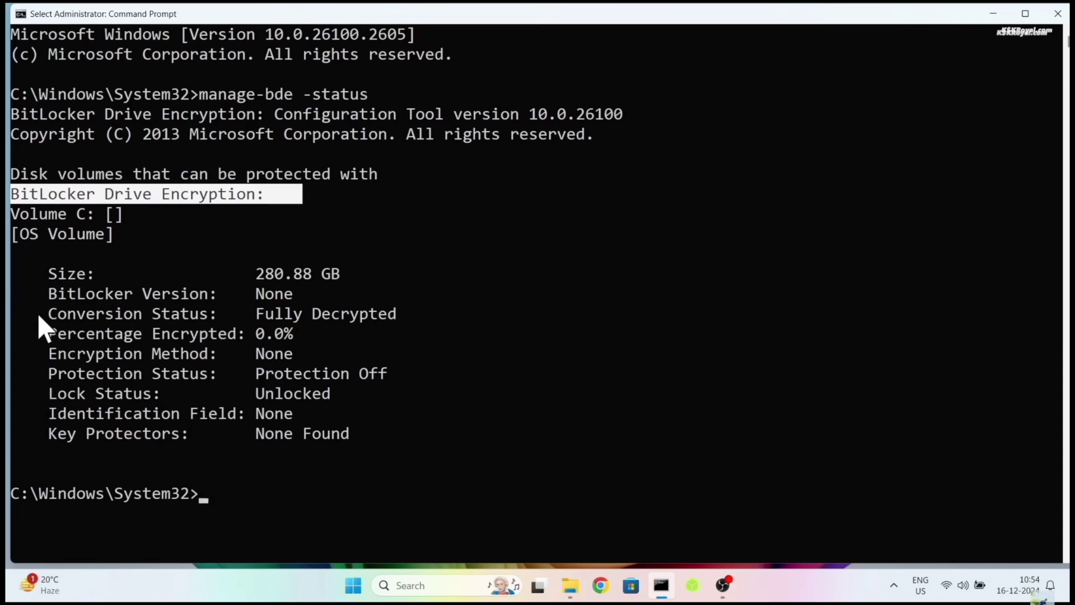
drag(58, 313, 320, 316)
drag(396, 374, 96, 389)
Step: Run winver and move the About Windows box off the status output
text(winver)
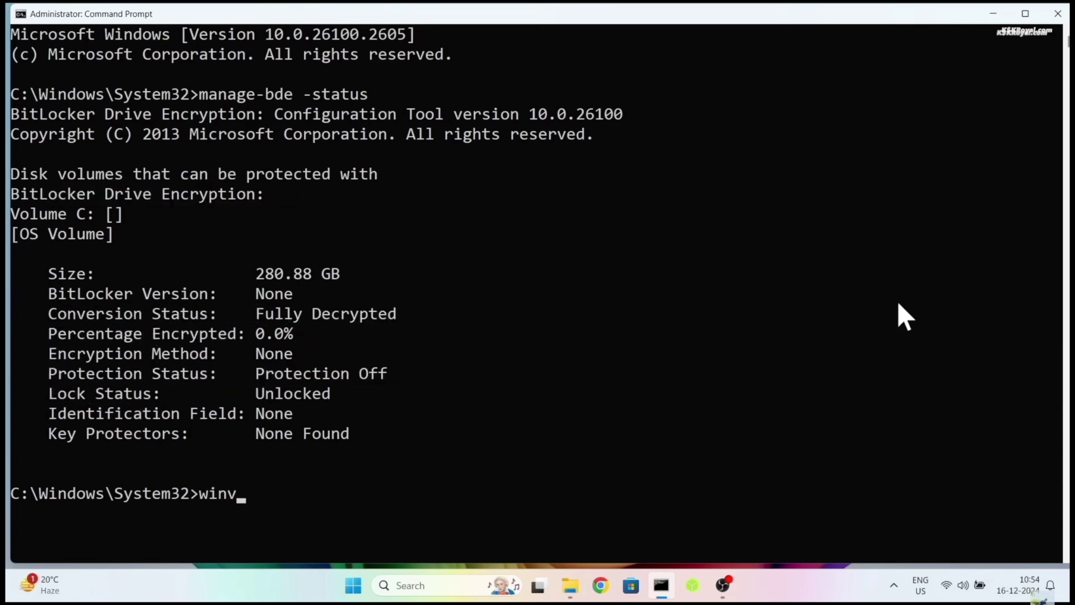
key(Return)
drag(106, 36, 619, 209)
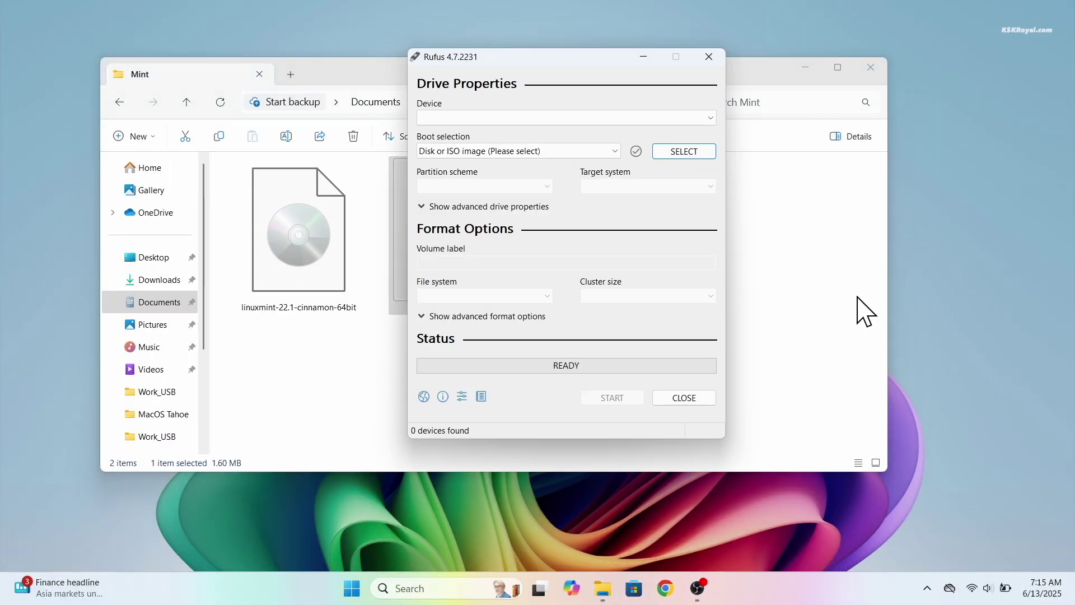
Step: Target the 16 GB E: USB drive in Rufus and load linuxmint-22.1-cinnamon-64bit.iso
click(824, 66)
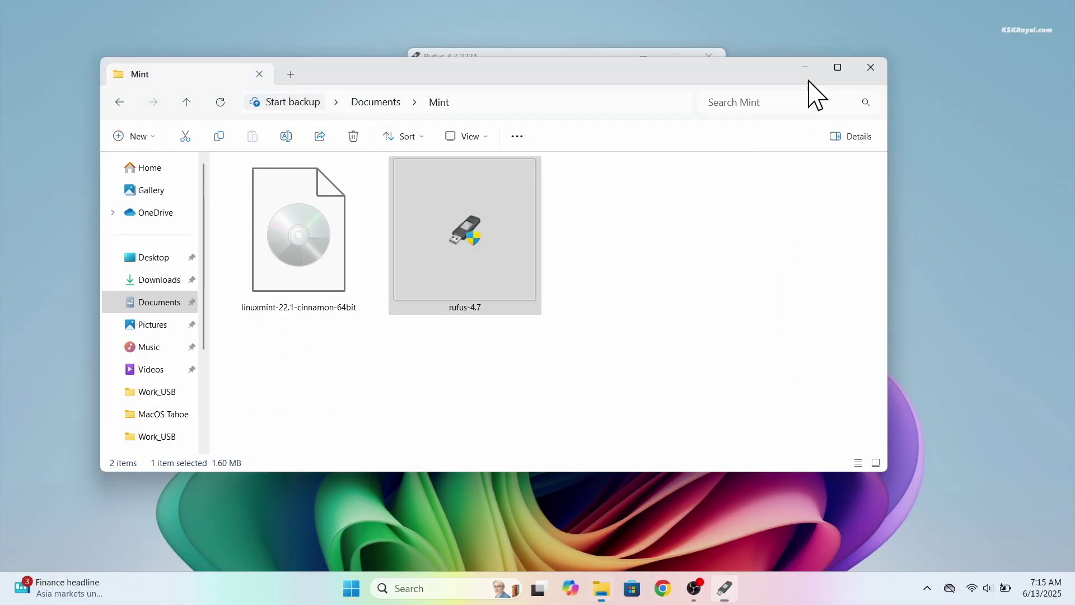
click(818, 69)
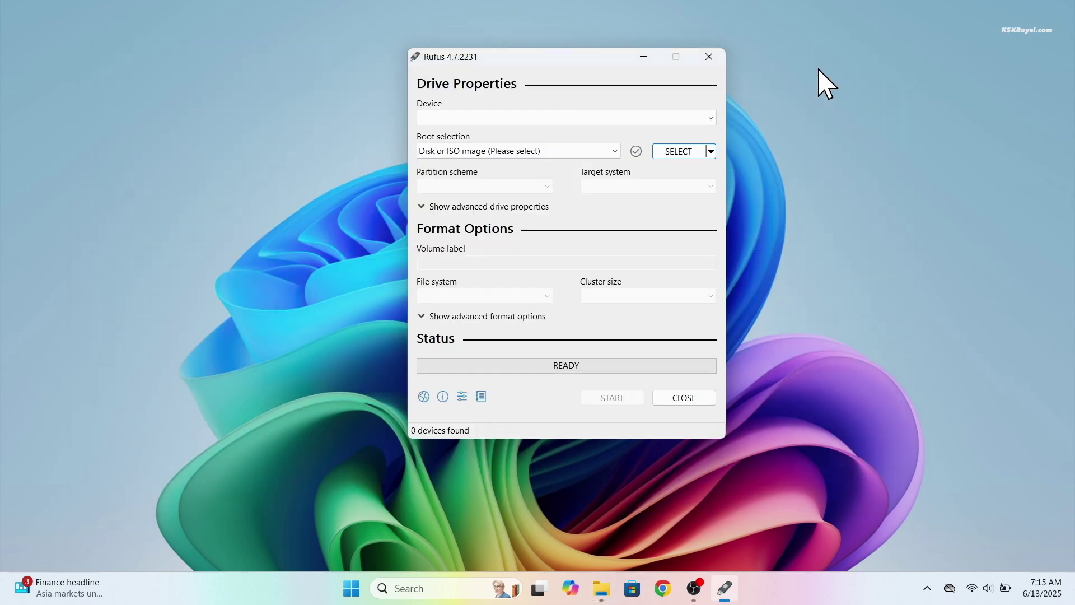
click(566, 118)
click(568, 130)
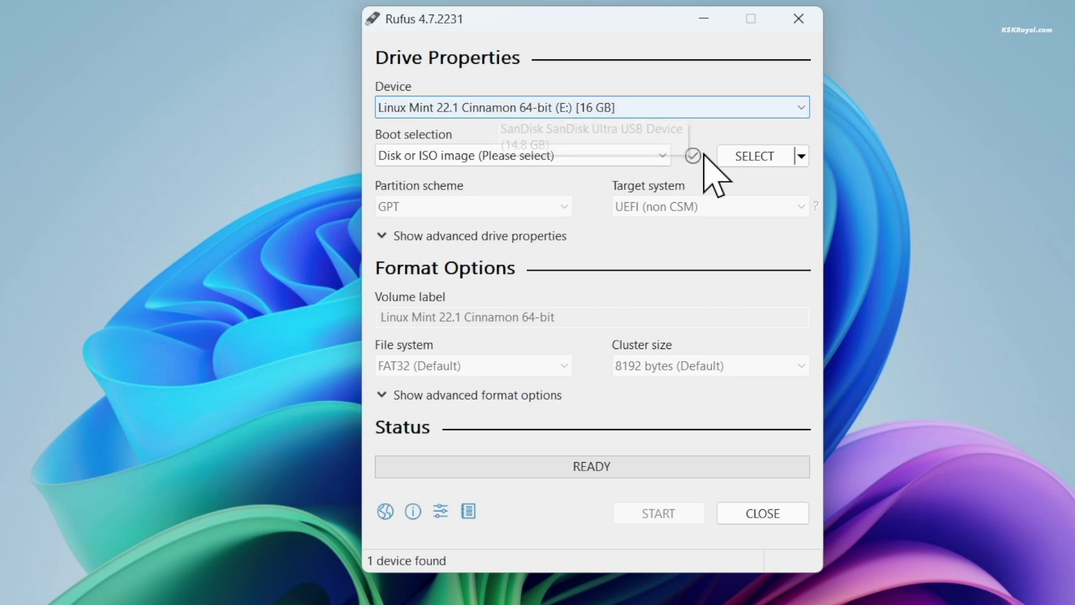
click(729, 161)
click(676, 282)
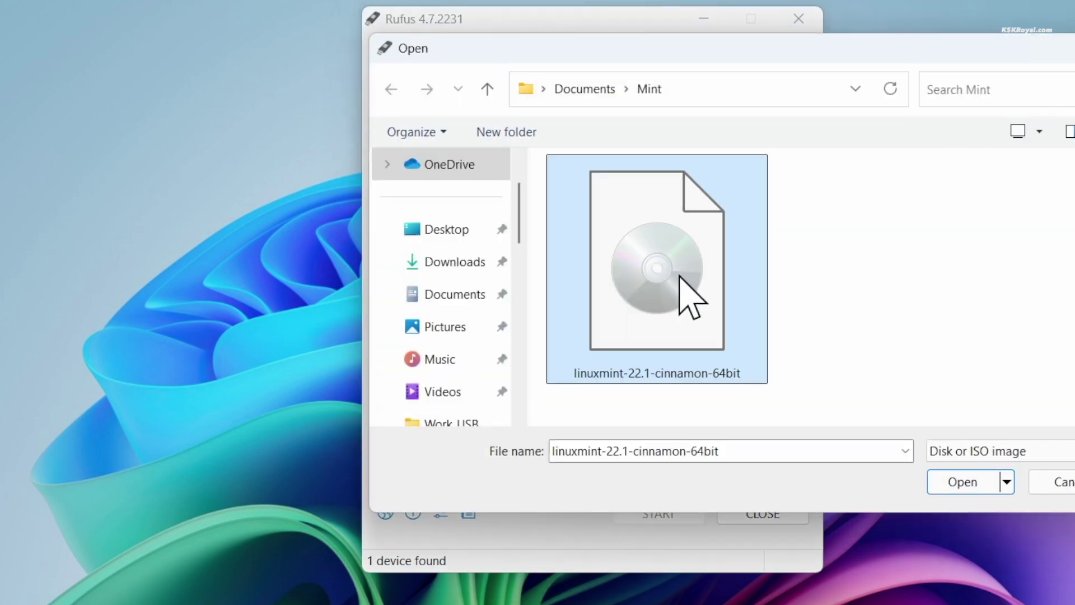
click(977, 480)
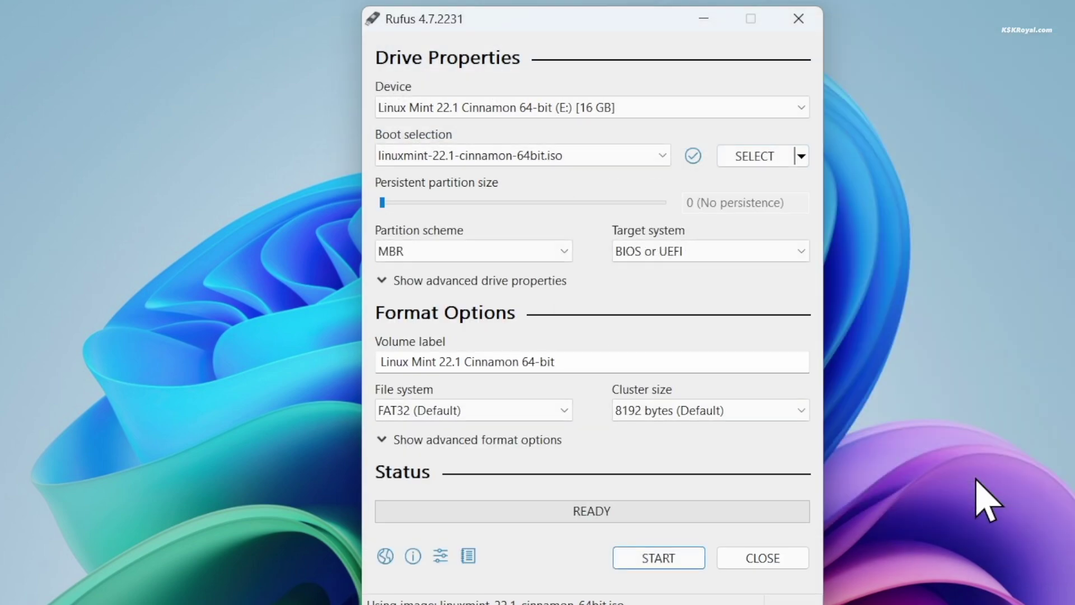
Step: Set the partition scheme to GPT and review the Linux Mint volume label
click(505, 253)
click(494, 289)
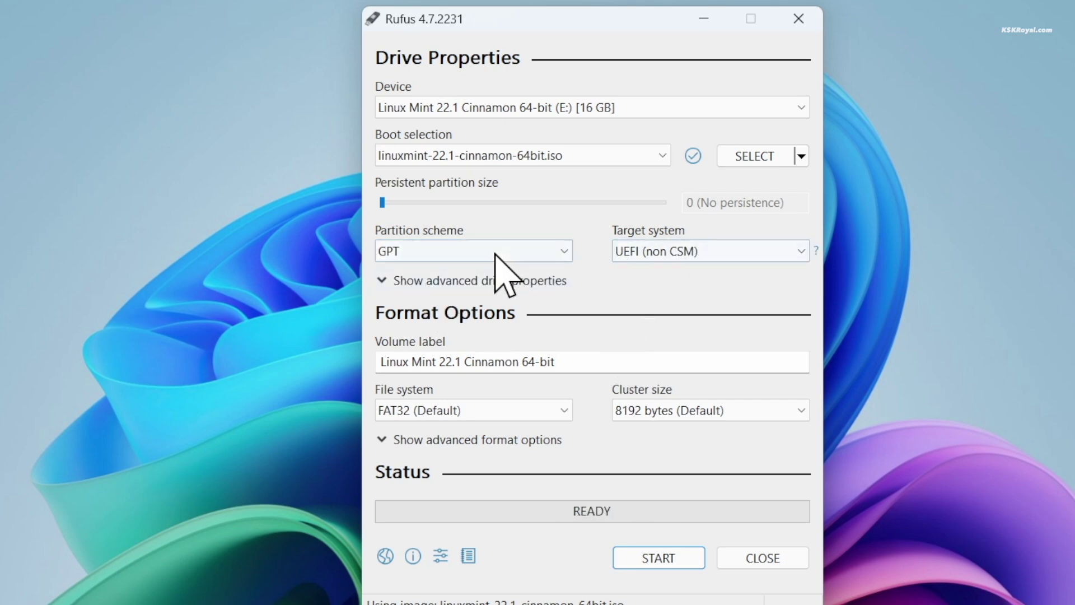
click(544, 256)
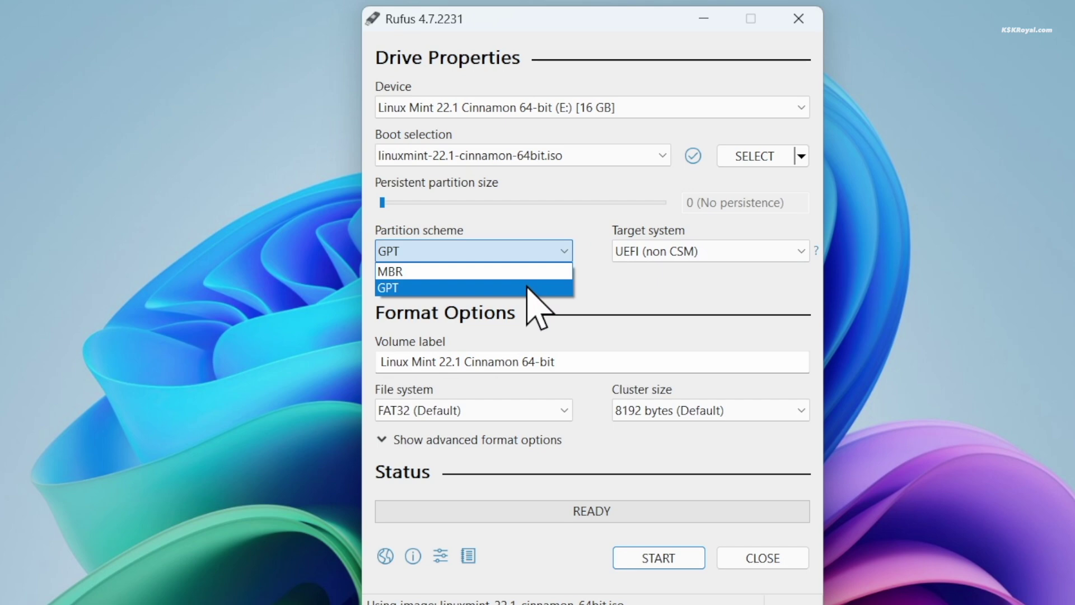
click(528, 288)
click(590, 361)
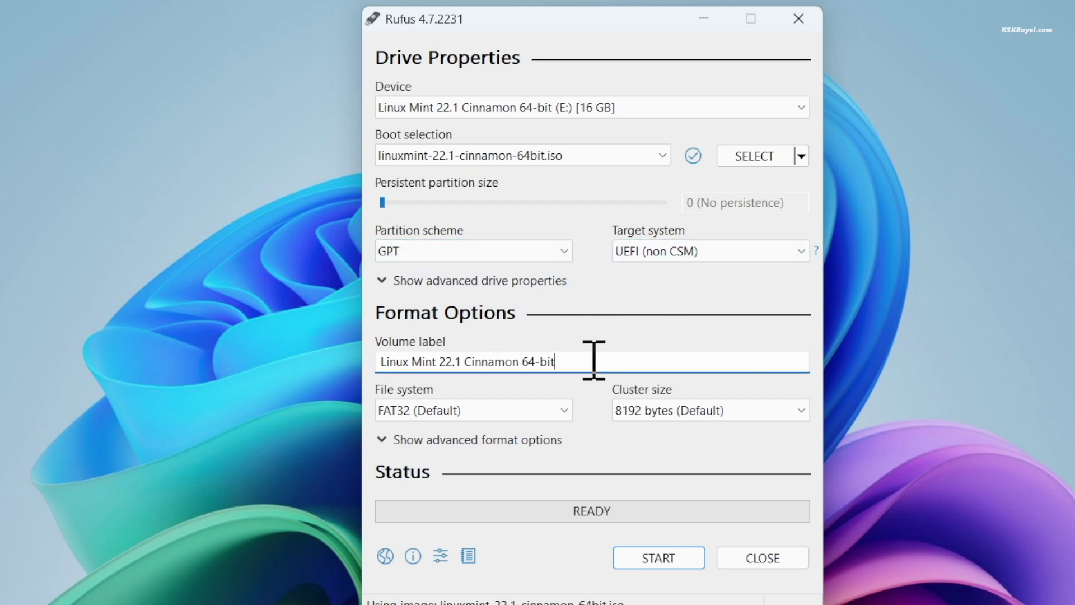
Step: Write the Linux Mint image to the USB drive in ISO Image mode, accept data loss, then shut down
click(640, 560)
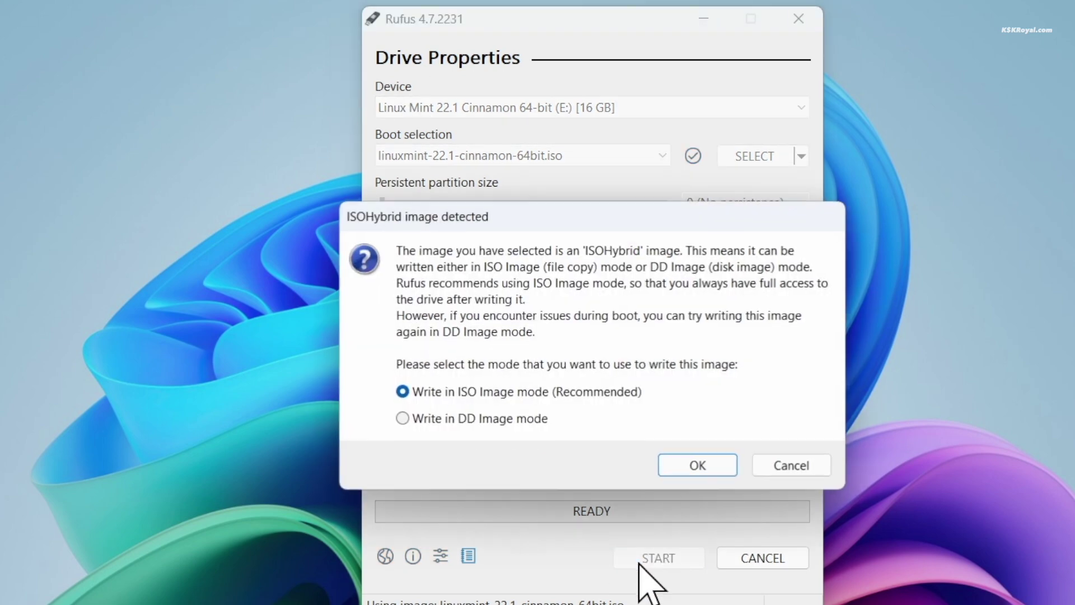
click(699, 470)
click(627, 438)
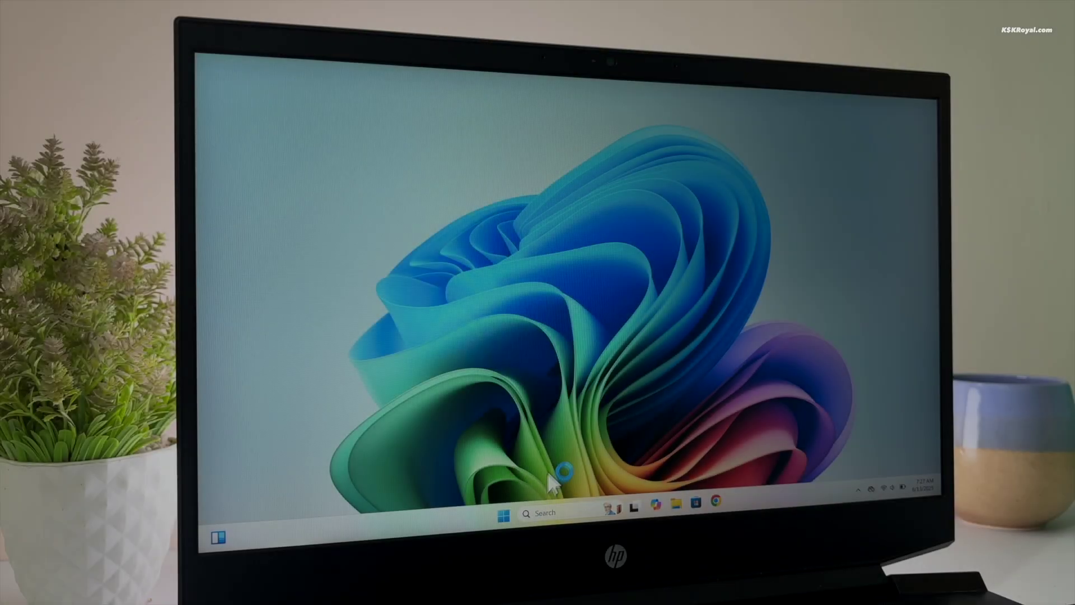
right_click(504, 514)
Step: Enter BIOS setup with F10 and keep USB Boot Enabled under Boot Options
mouse_move(504, 470)
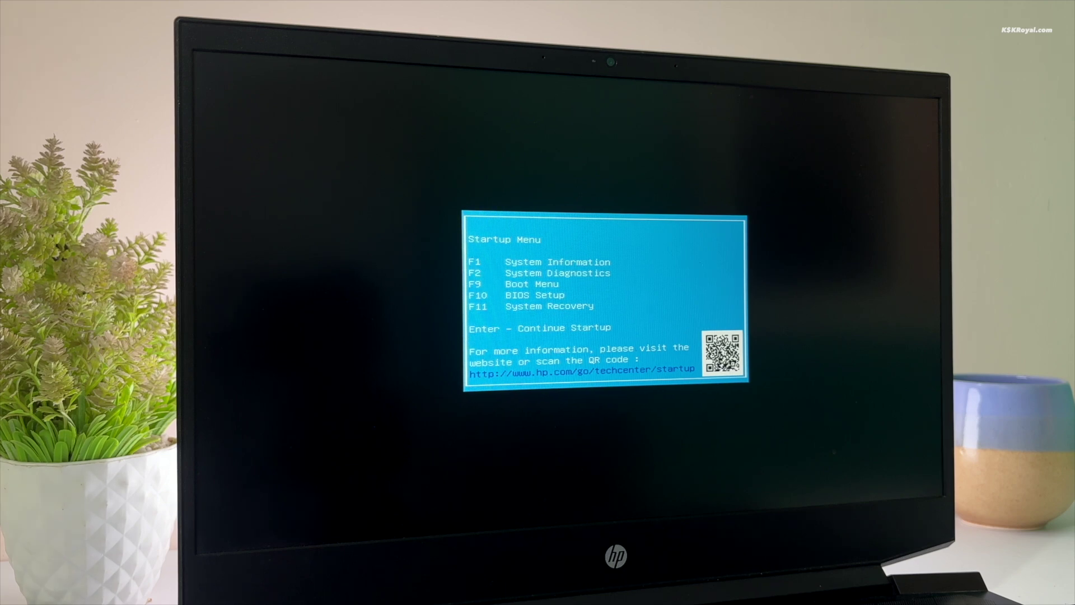
key(F10)
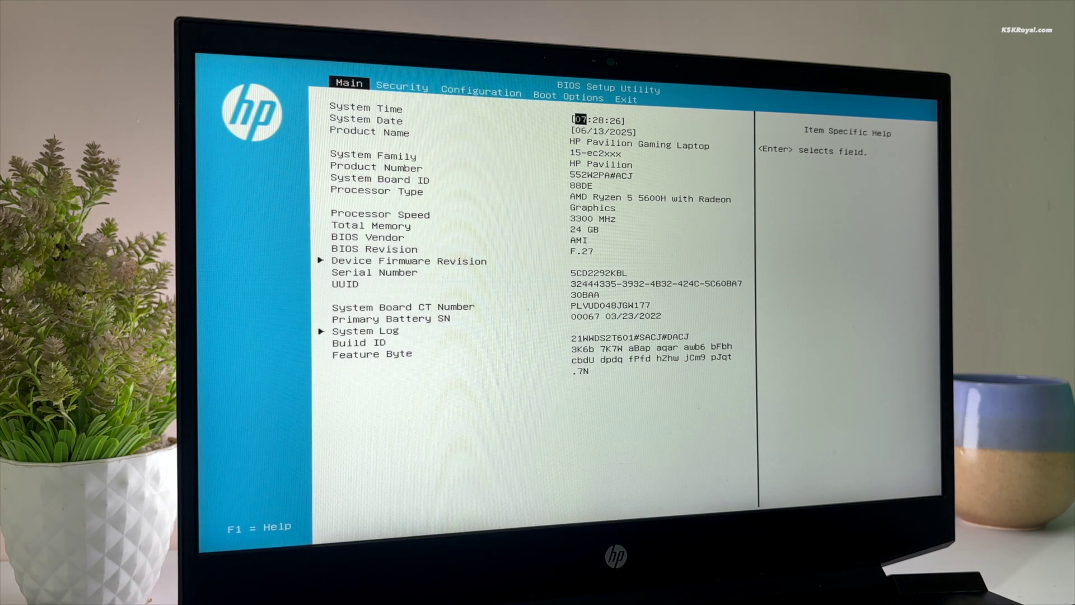
key(Right)
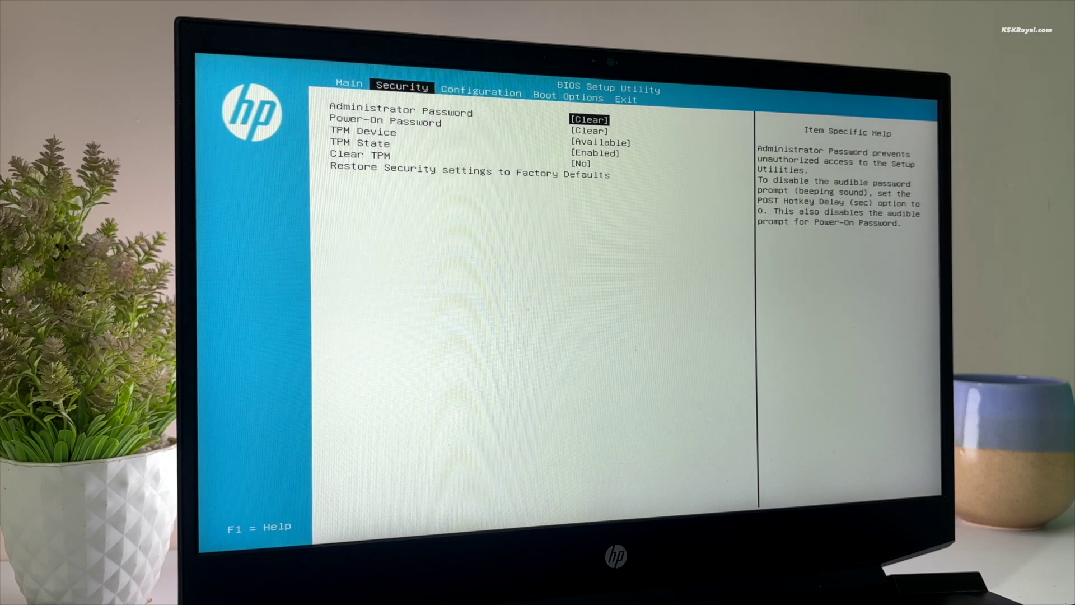
key(Right)
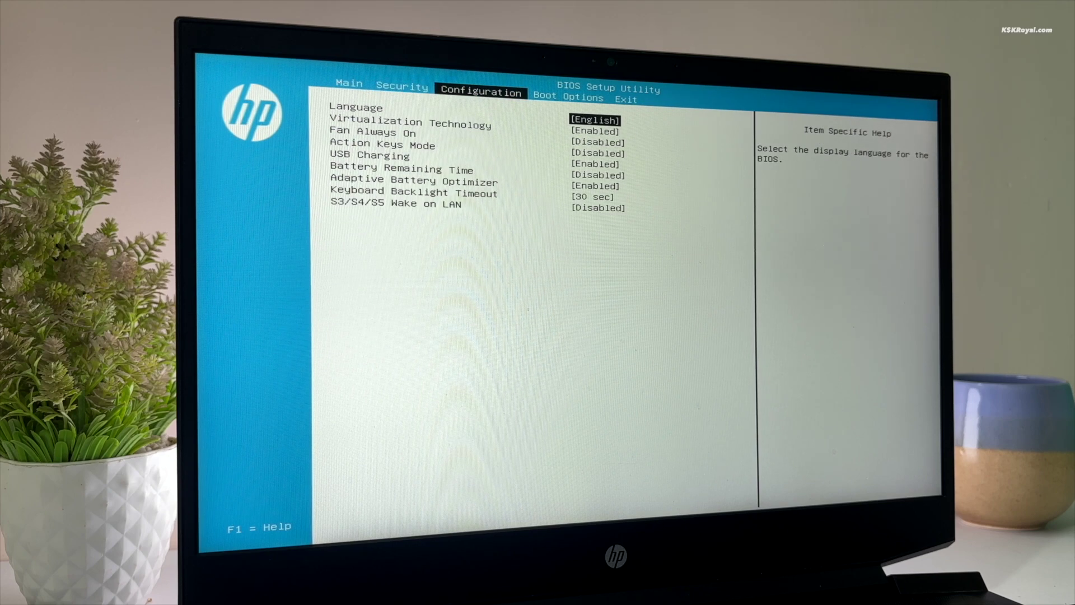
key(Right)
key(Down)
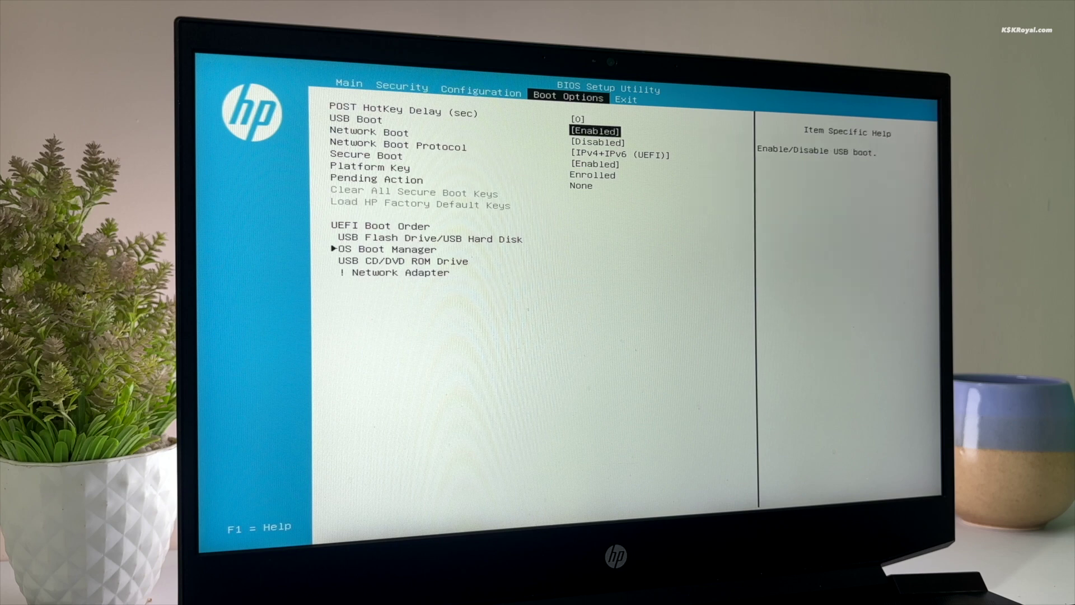
key(Return)
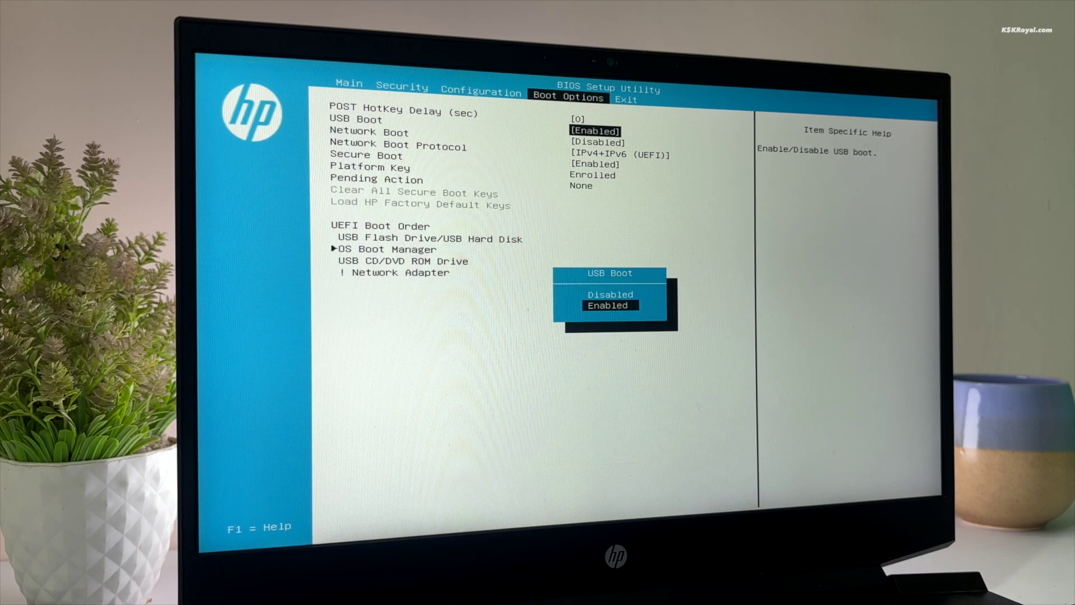
key(Up)
key(Down)
key(Return)
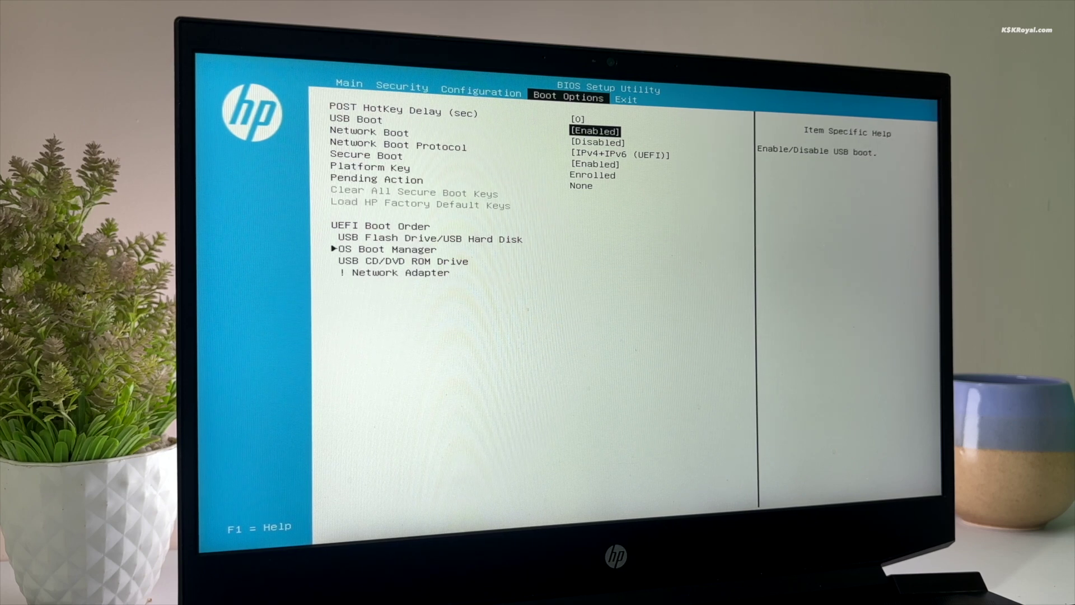
Step: Set Secure Boot to Disabled and request Clear All Secure Boot Keys
key(Down)
key(Down)
key(Down)
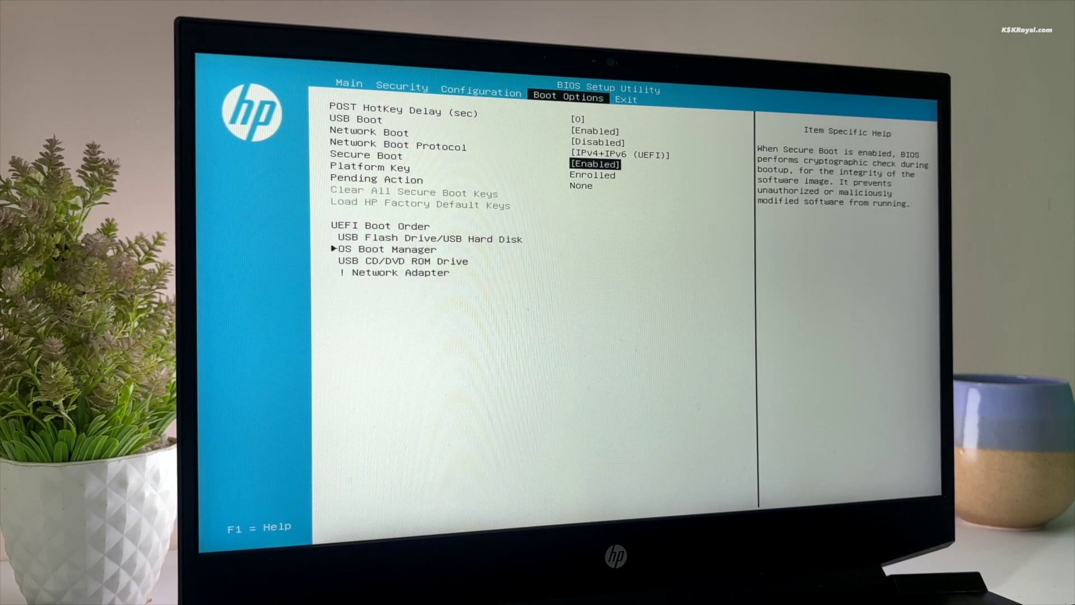
key(Return)
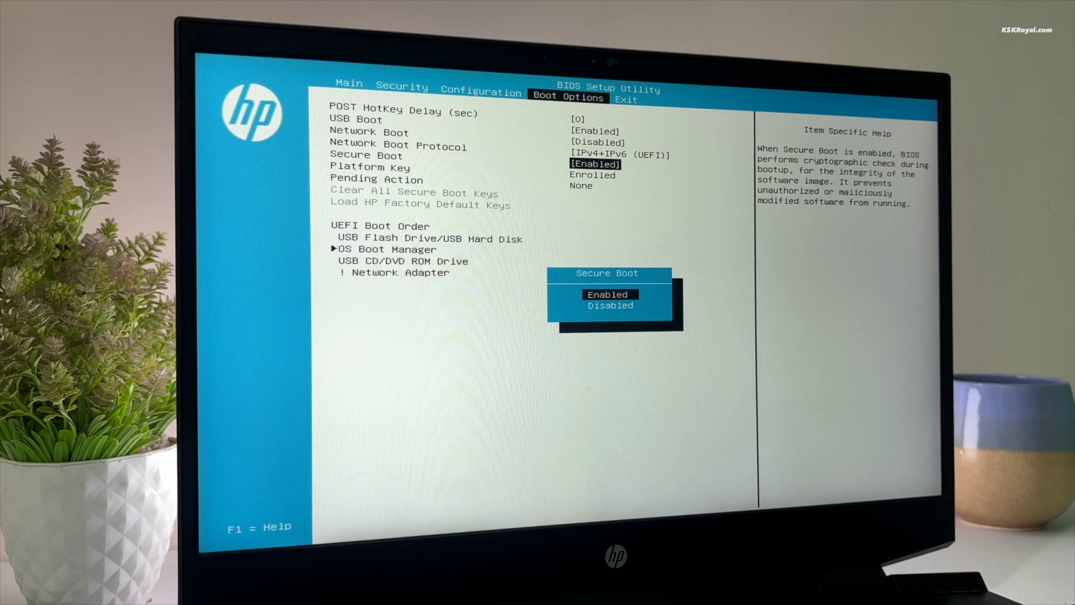
key(Down)
key(Return)
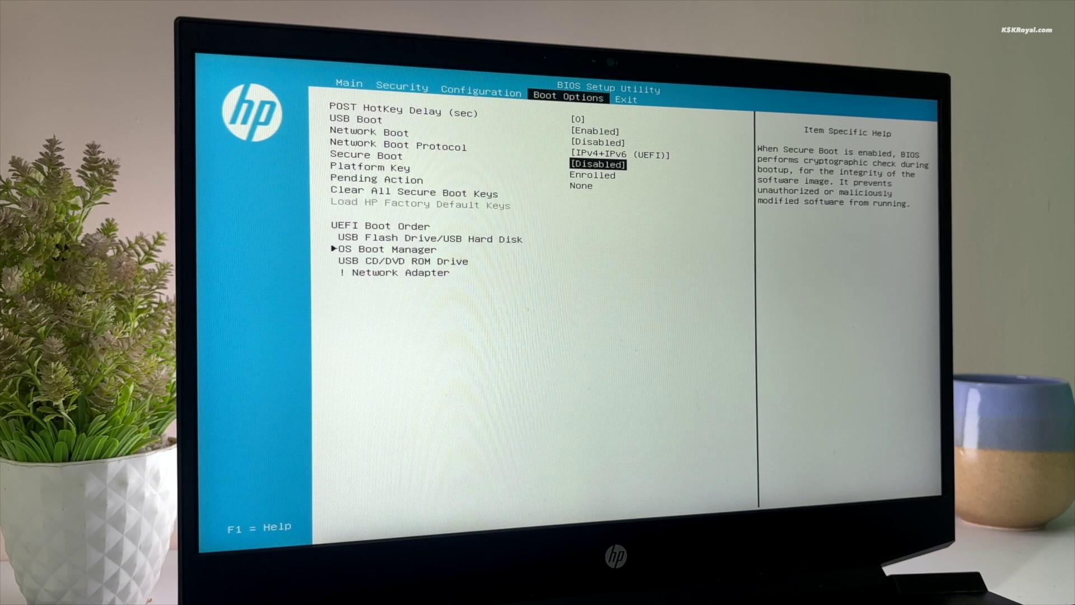
key(Down)
key(Return)
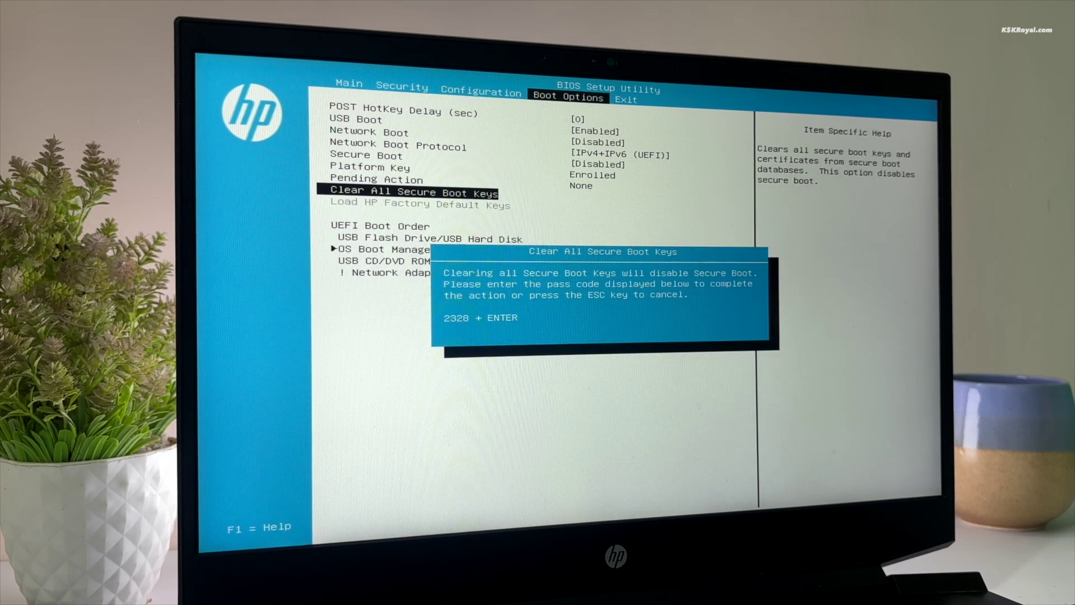
Step: Enter the on-screen pass code to clear the keys, then move USB Flash Drive first in UEFI Boot Order
text(2328)
key(Return)
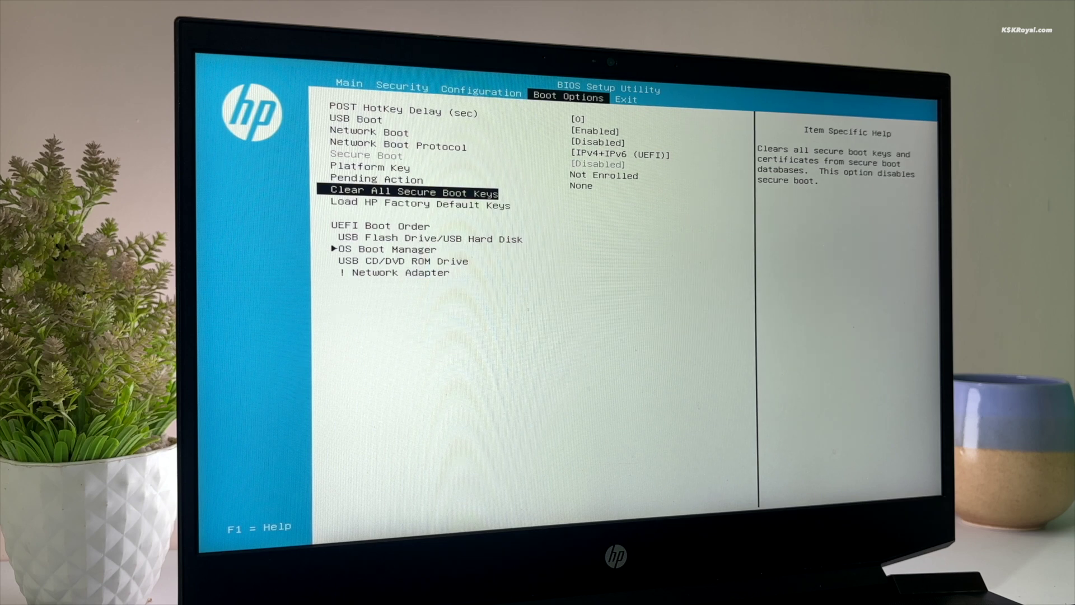
key(Down)
key(Down)
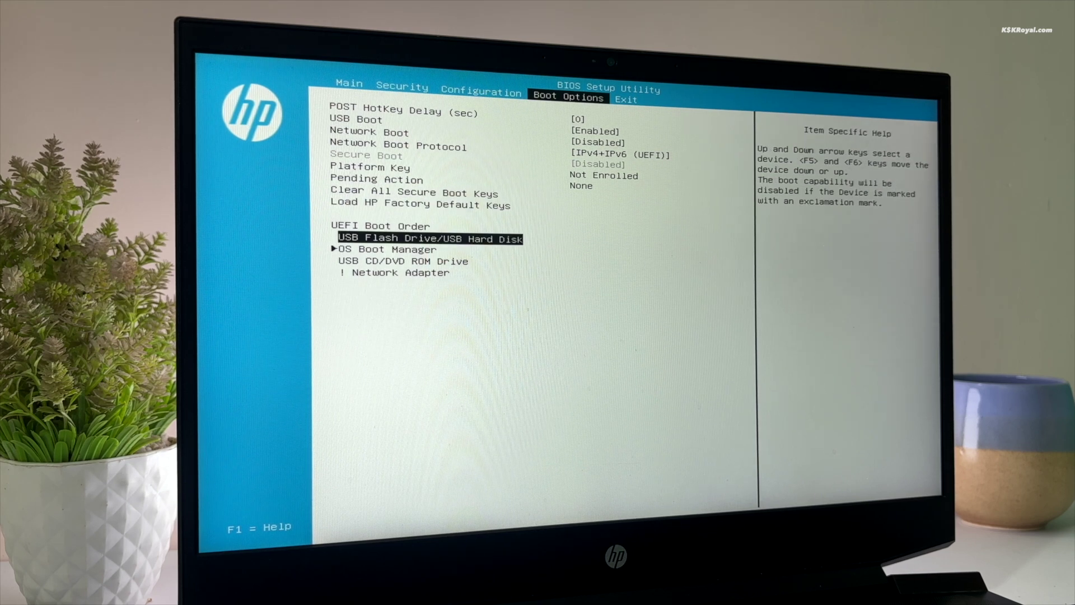
key(F5)
key(F5)
key(F5)
key(F6)
key(F6)
key(F6)
key(Right)
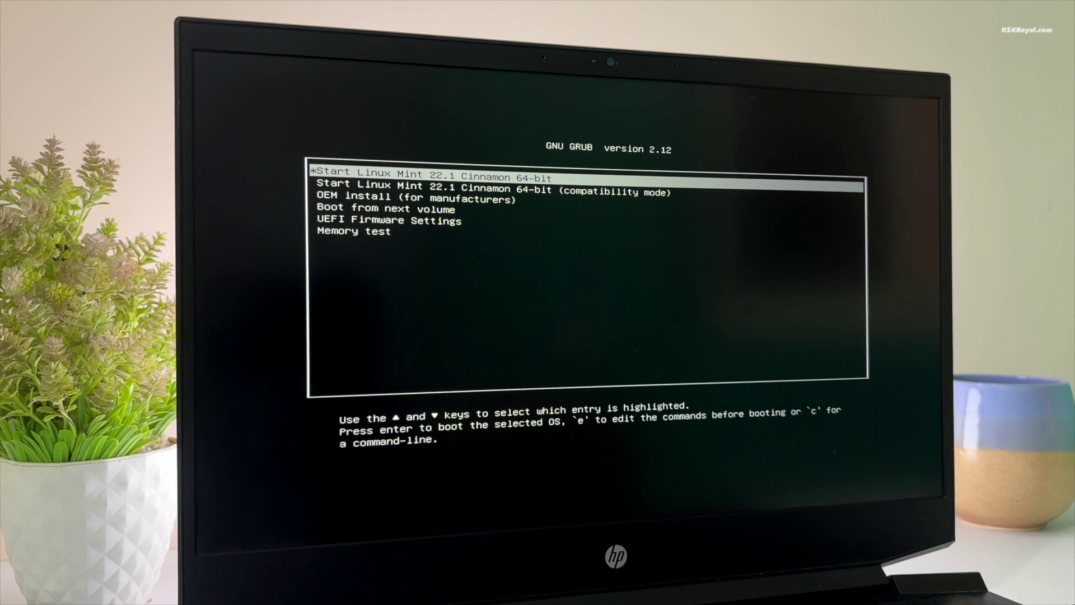
Step: Highlight the first GRUB entry, Start Linux Mint 22.1 Cinnamon 64-bit, and boot it
key(Down)
key(Down)
key(Down)
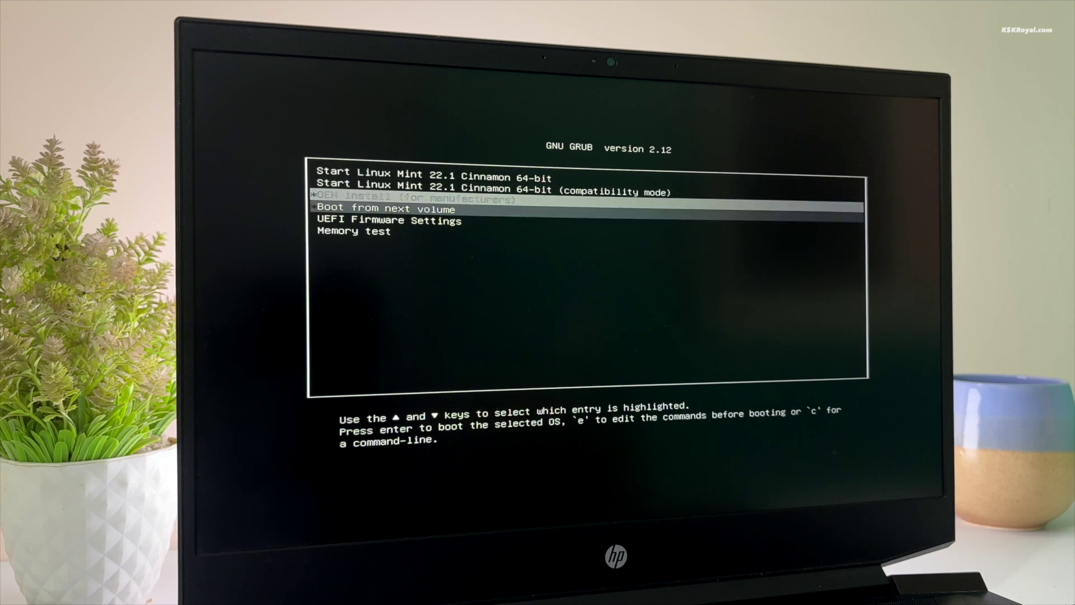
key(Down)
key(Down)
key(Up)
key(Up)
key(Up)
key(Up)
key(Up)
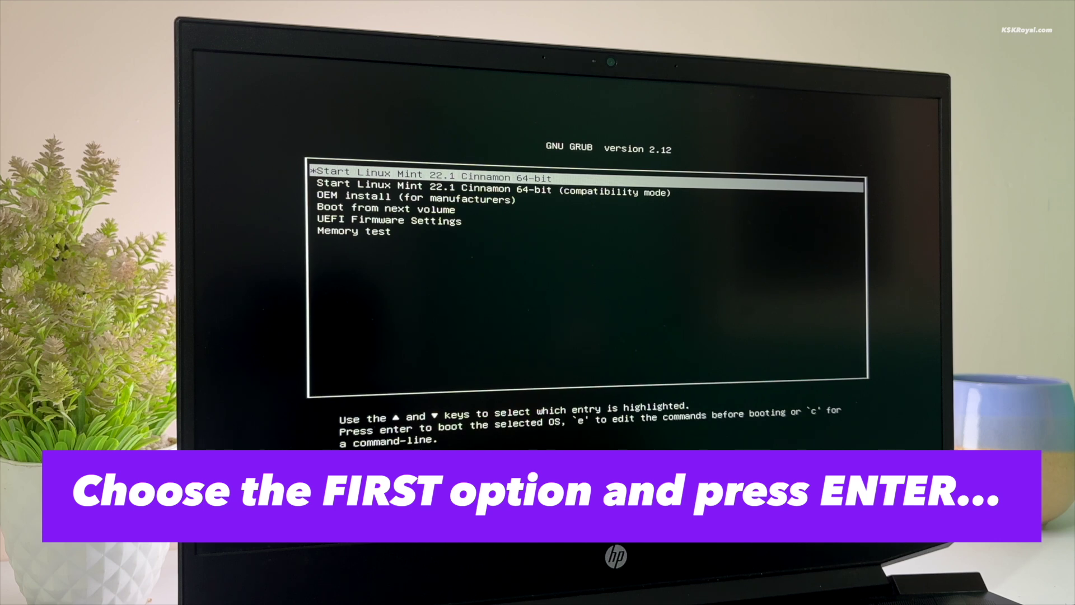
key(Down)
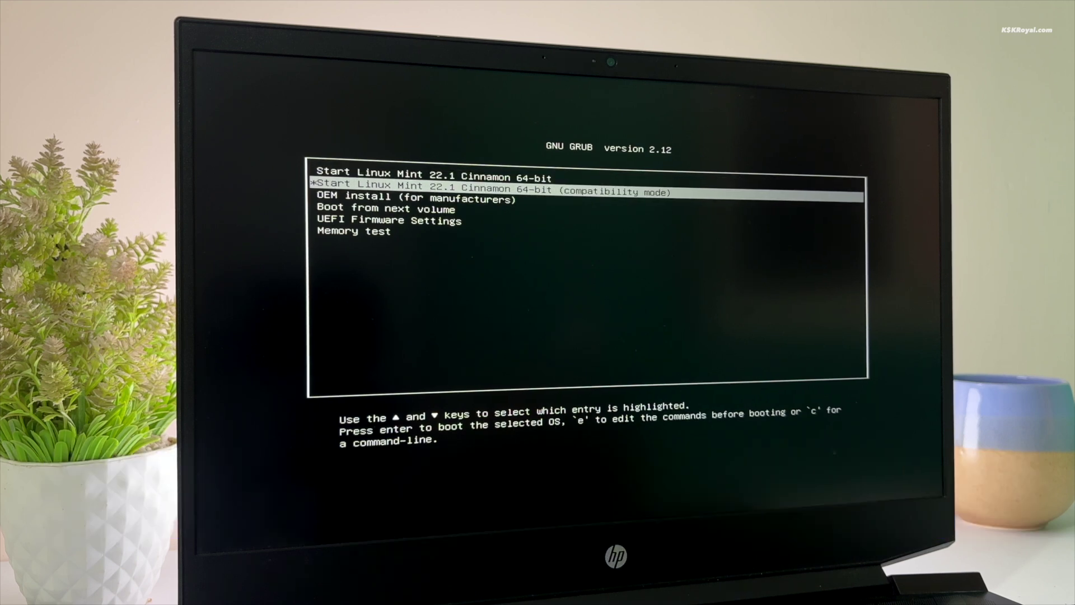
key(Up)
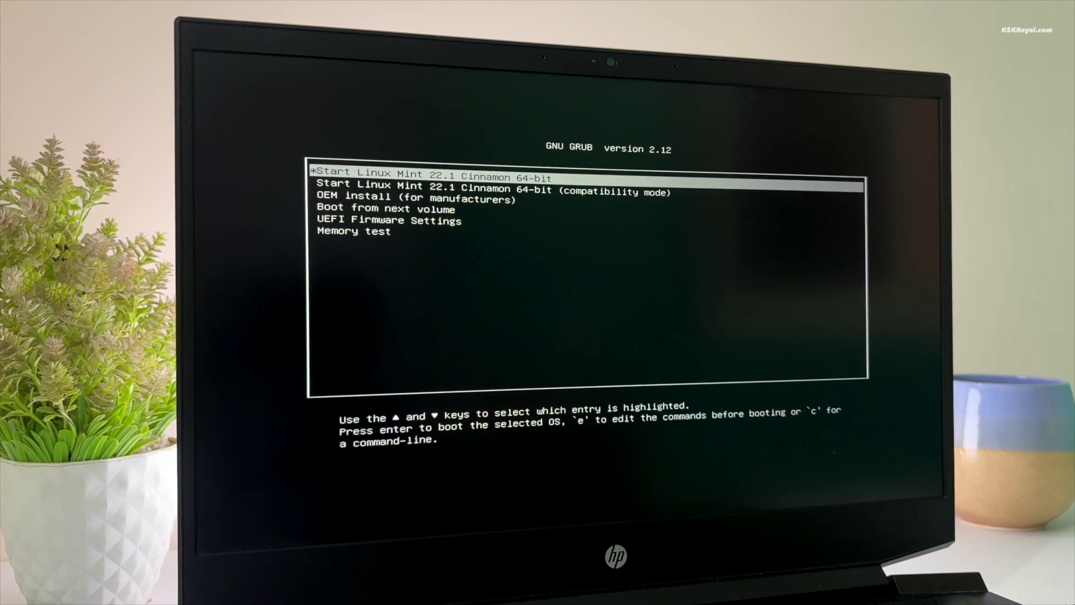
key(Return)
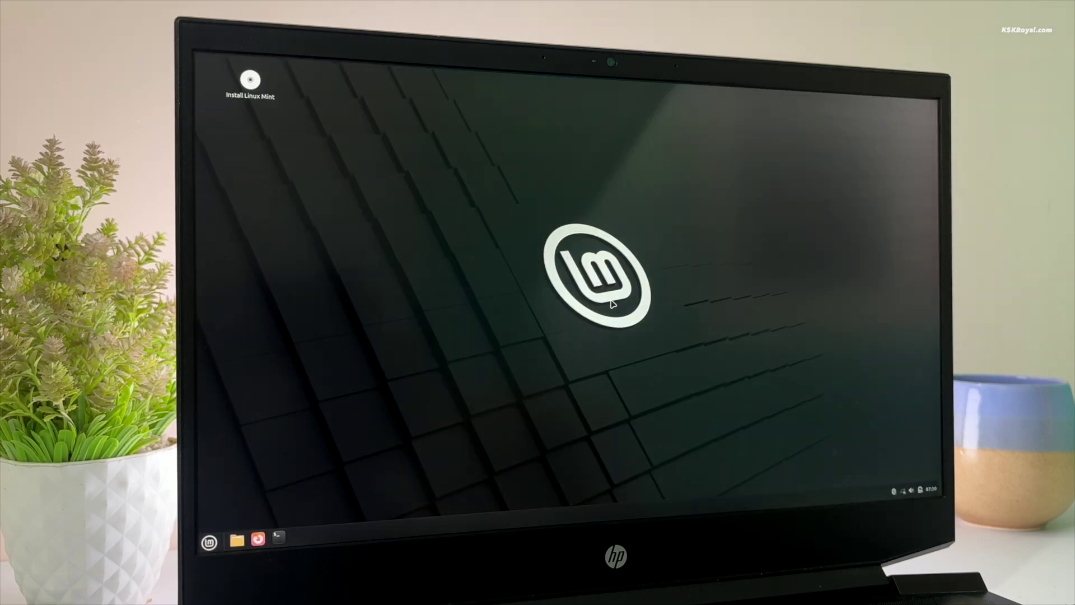
Step: Launch the Install Linux Mint icon on the live desktop
key(super)
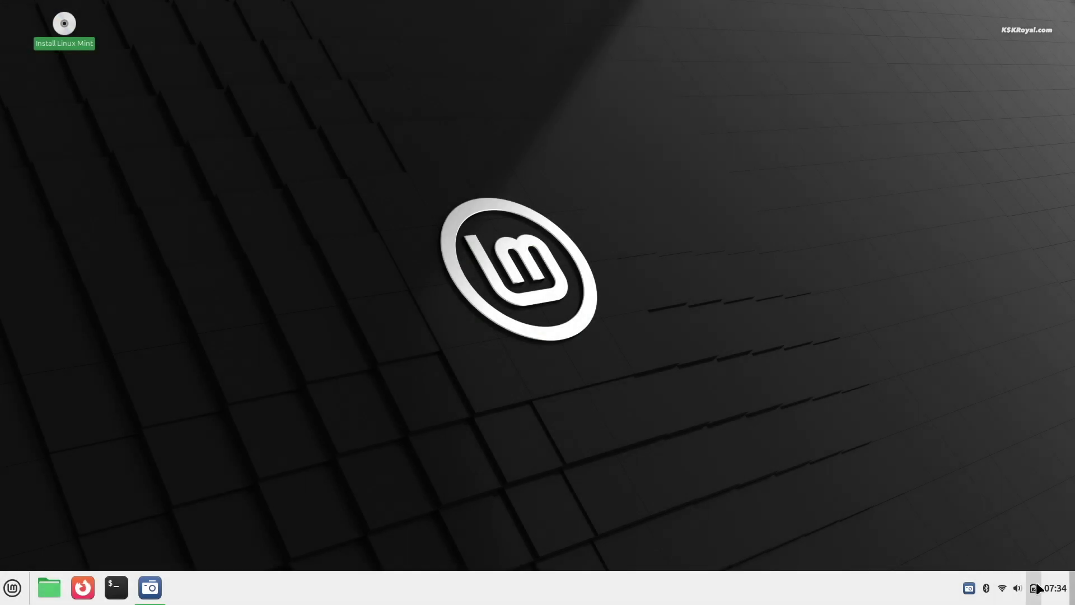
click(1033, 587)
click(902, 528)
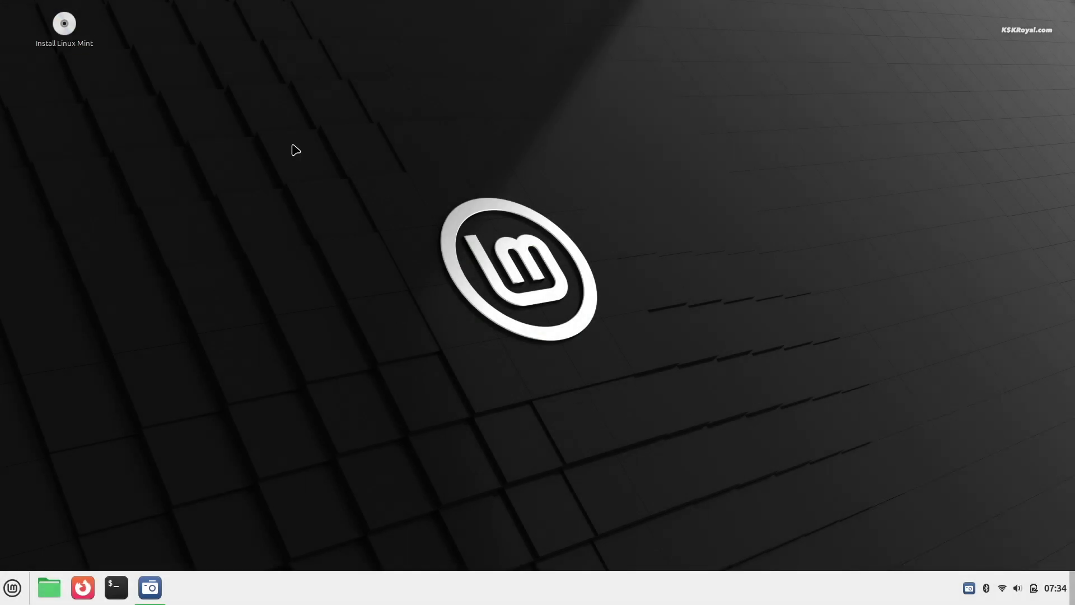
click(45, 27)
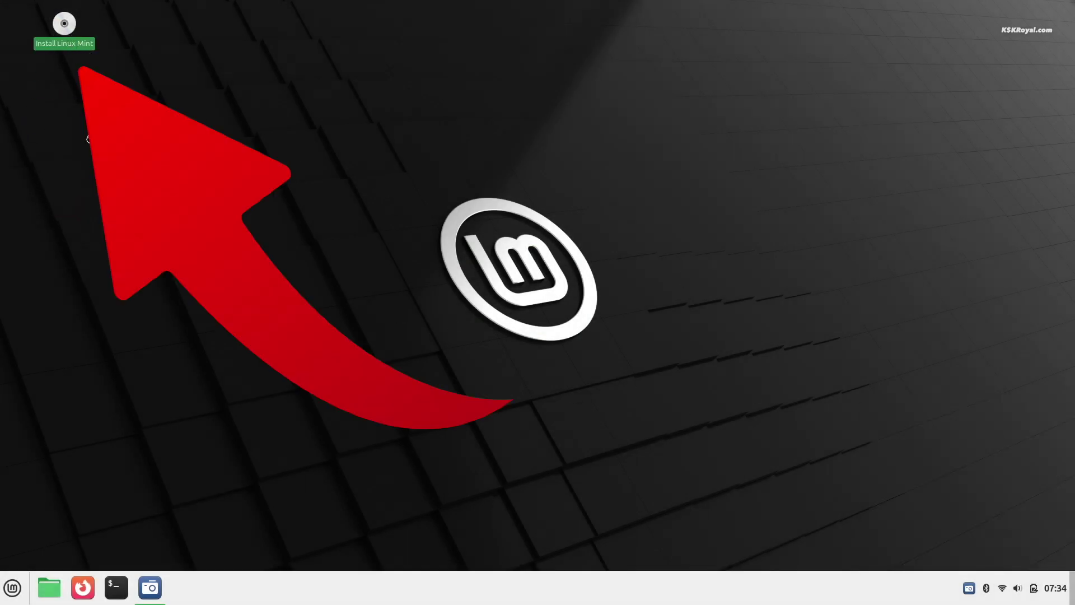
click(442, 483)
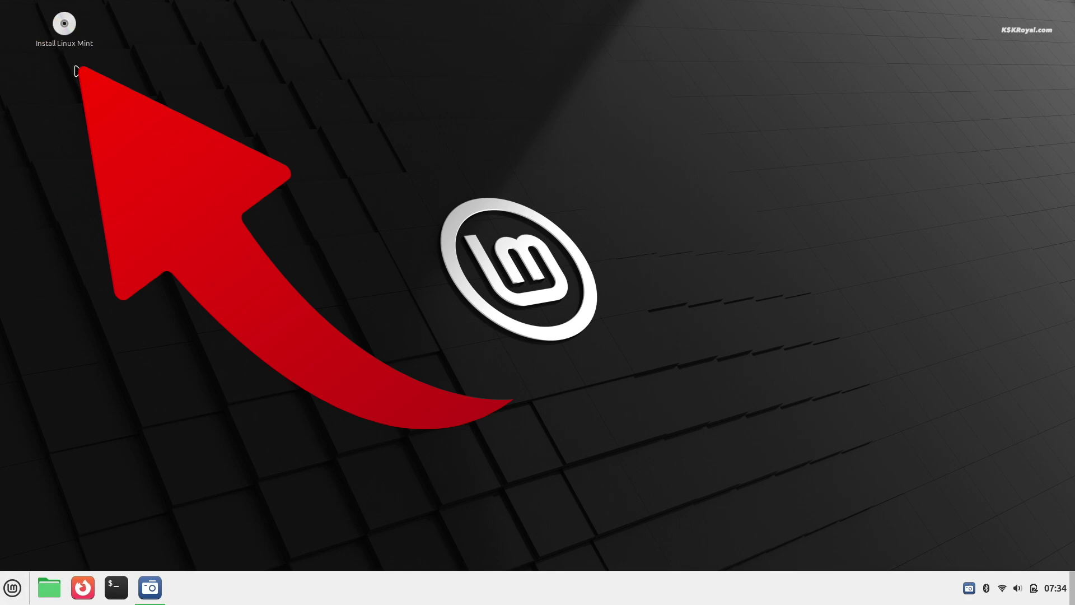
double_click(65, 26)
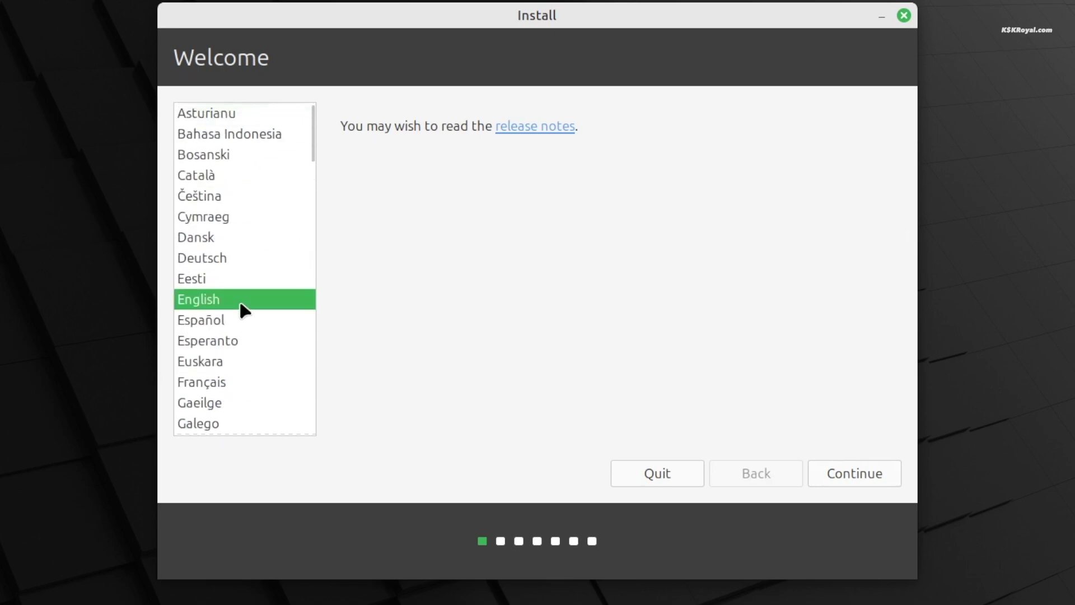
Step: Continue with English, English (US) keyboard layout and multimedia codecs installation enabled
click(848, 477)
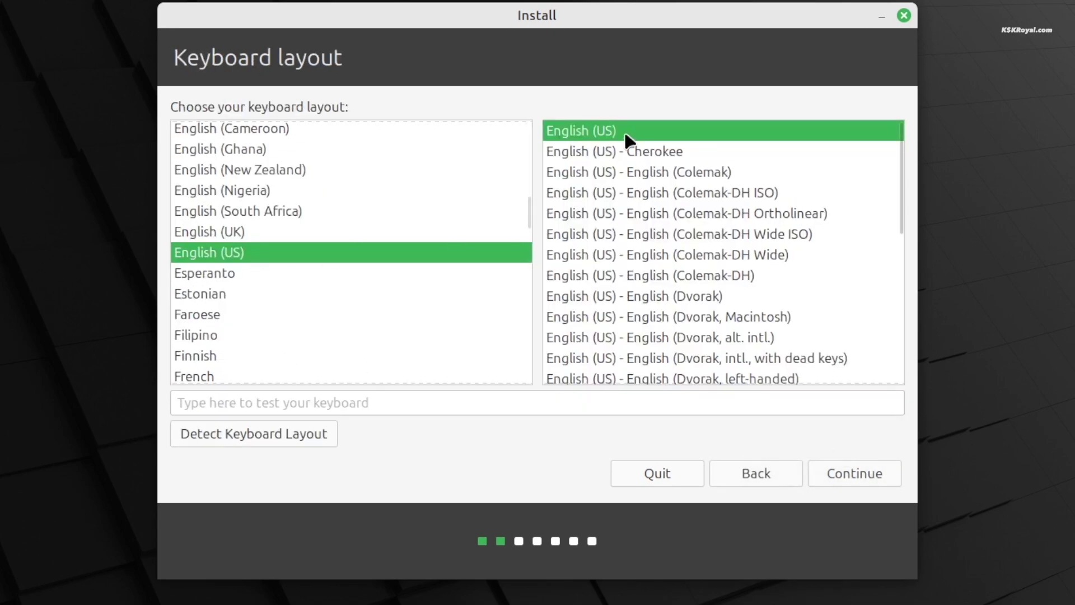
click(865, 473)
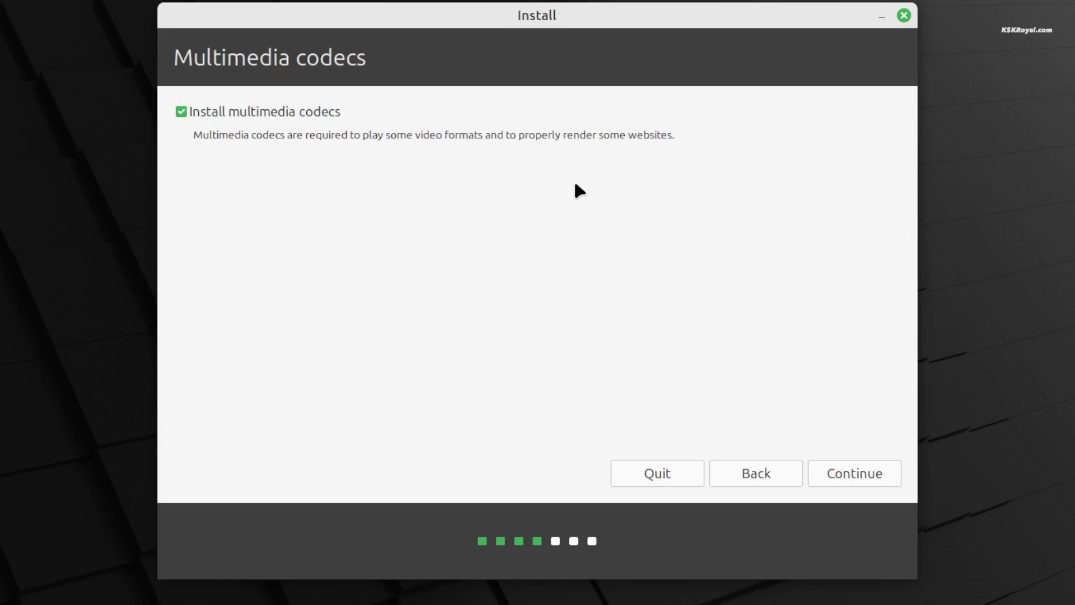
click(859, 472)
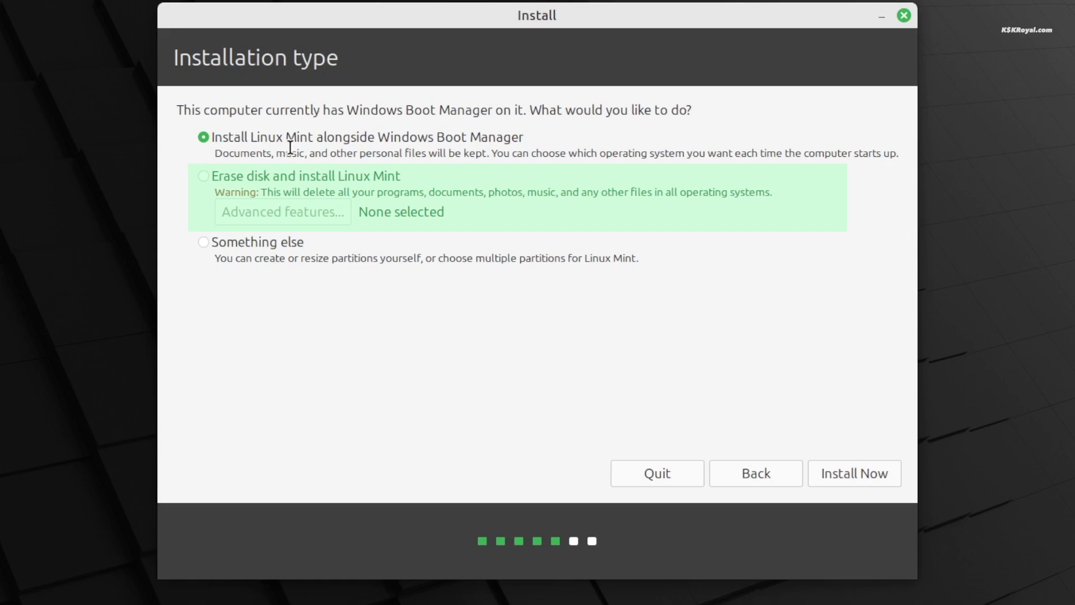
Step: Choose the Something else installation type and continue to the 512.1 GB disk's partition list
triple_click(492, 156)
click(204, 242)
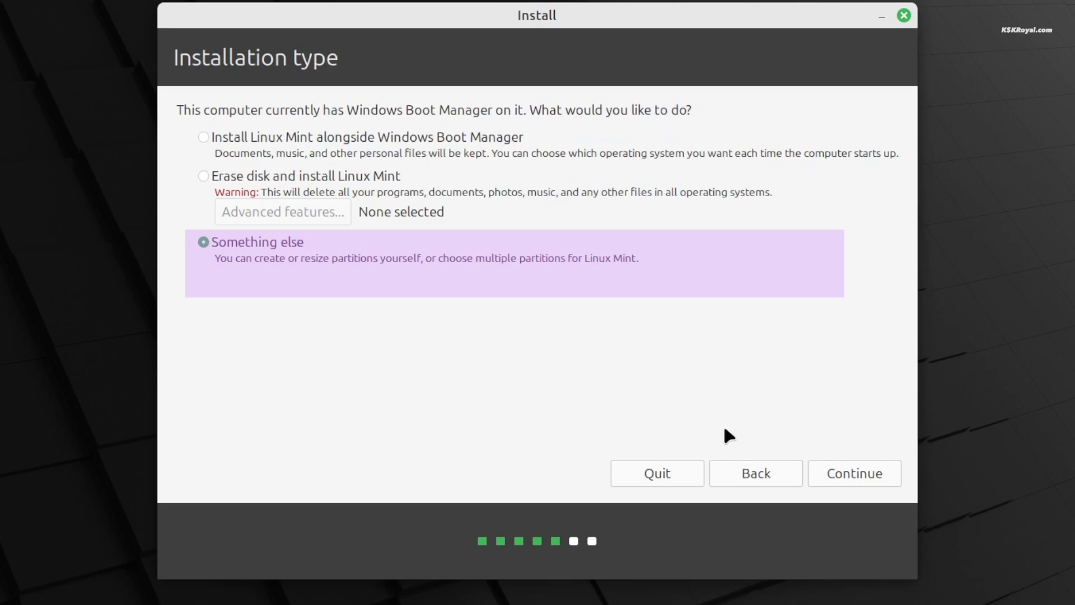
click(833, 475)
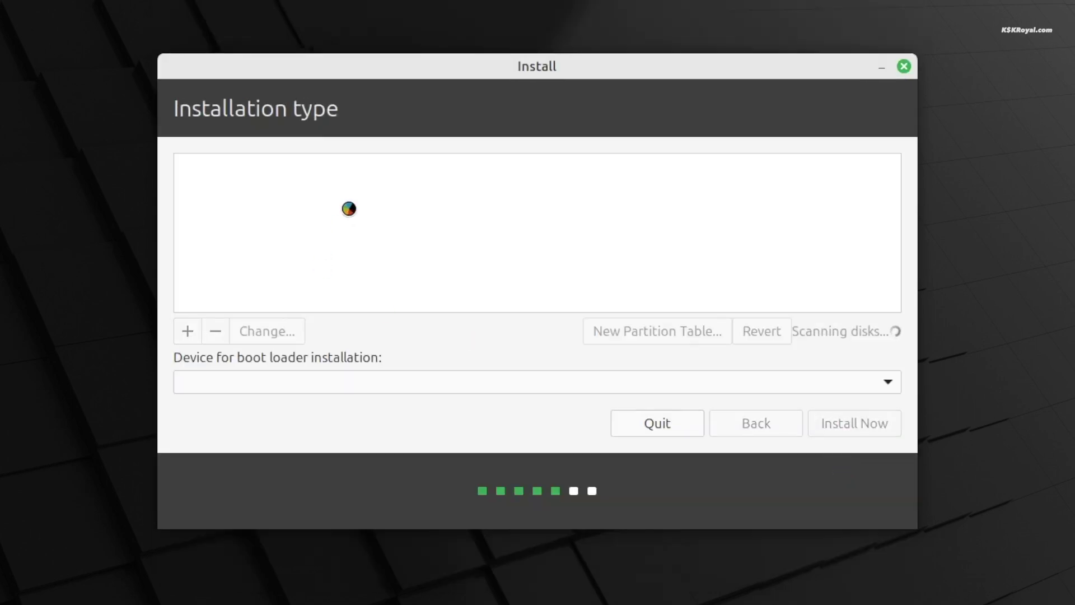
scroll(401, 291, down, 4)
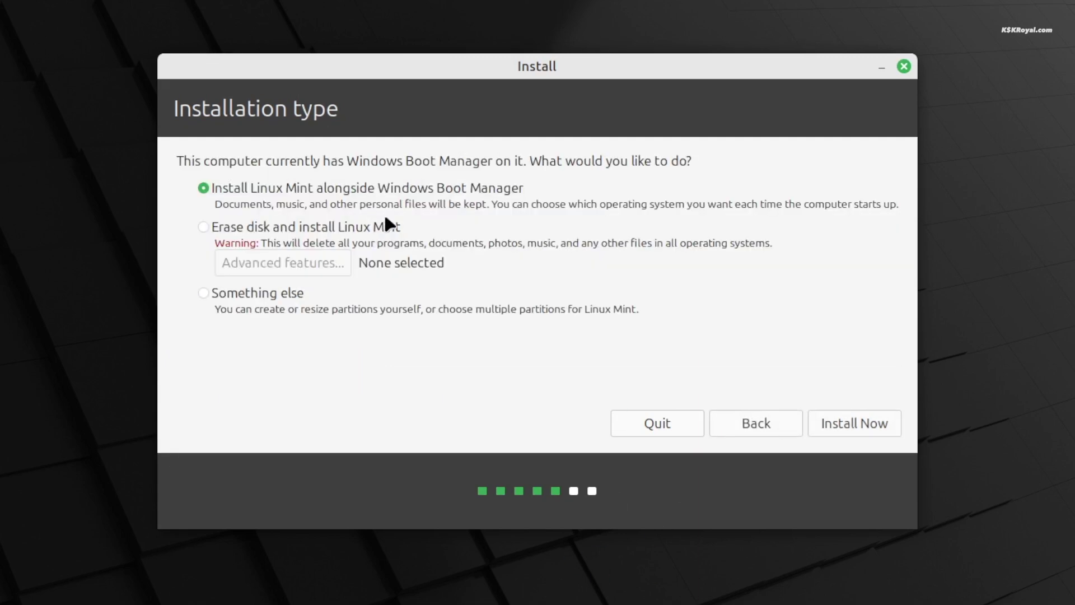
Step: Install Linux Mint alongside Windows Boot Manager and confirm writing the partition changes to disk
double_click(395, 203)
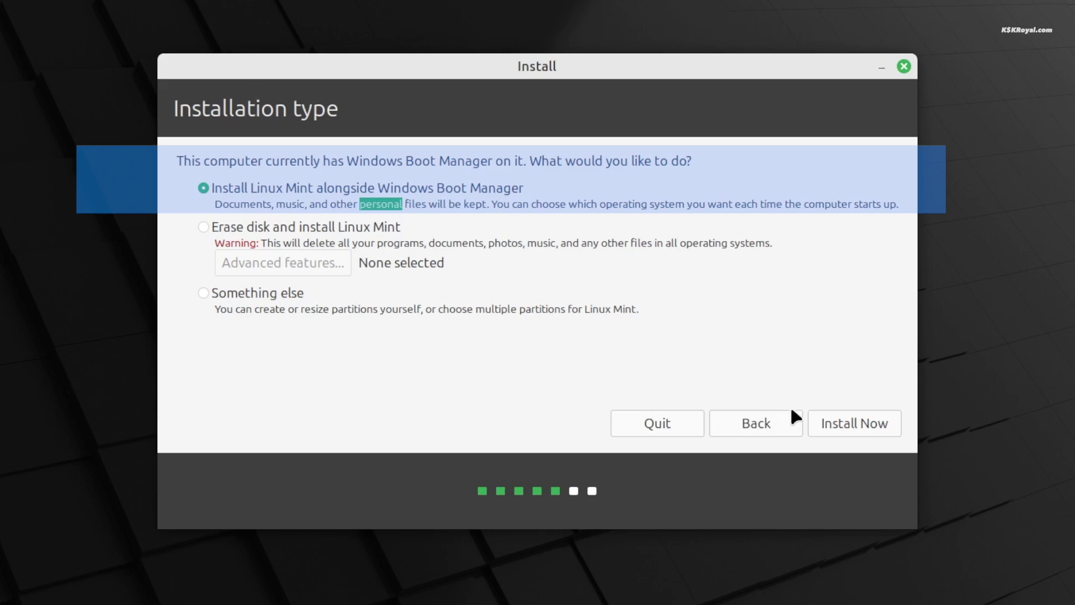
click(876, 423)
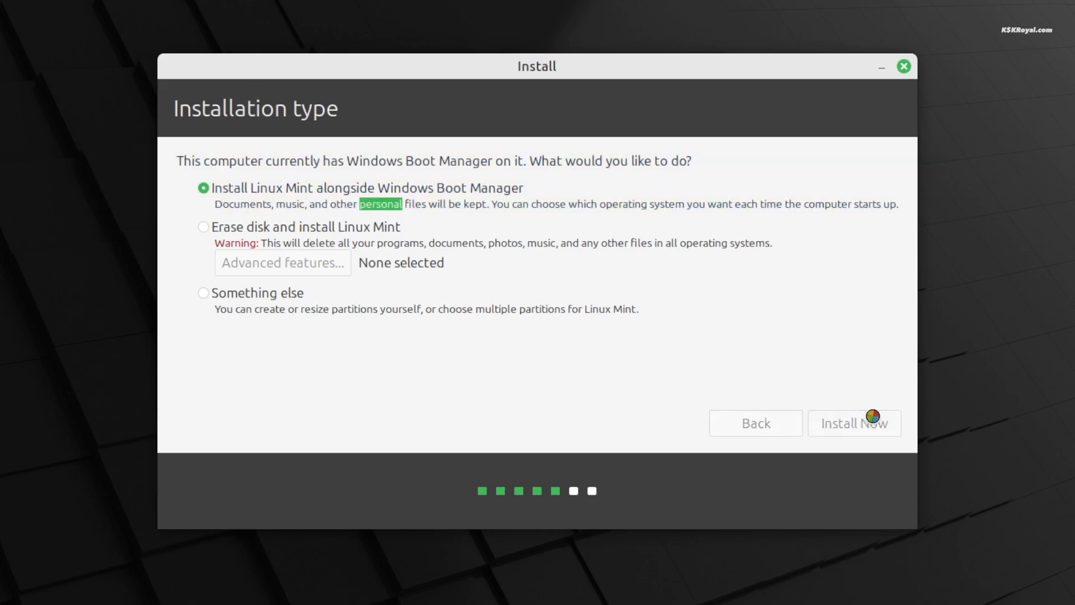
click(768, 404)
click(426, 201)
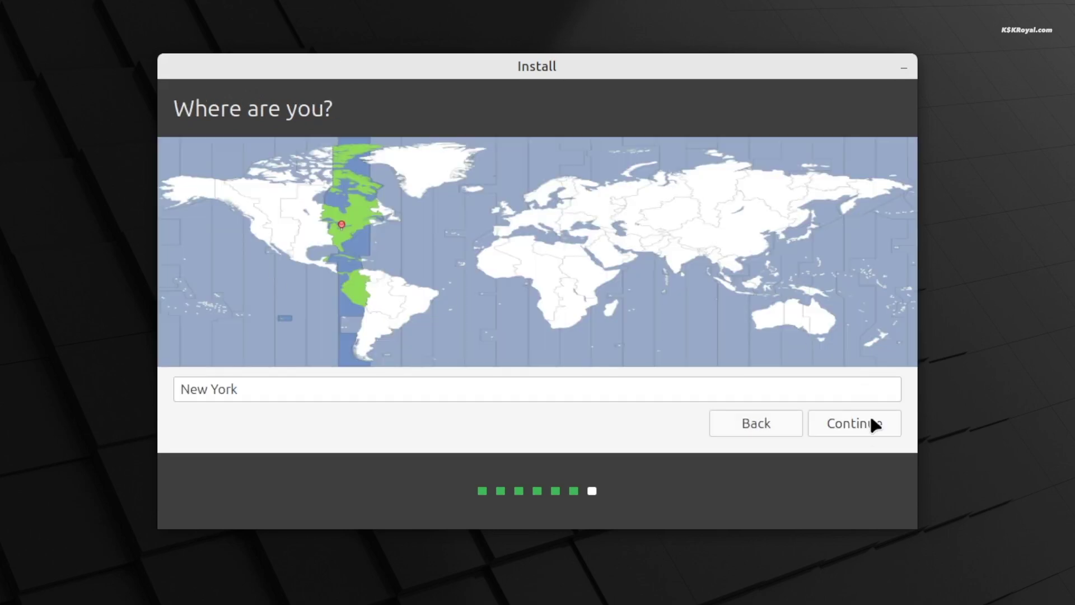
Step: Accept the location, then enter your name, computer name 'hp' and a confirmed password
click(869, 417)
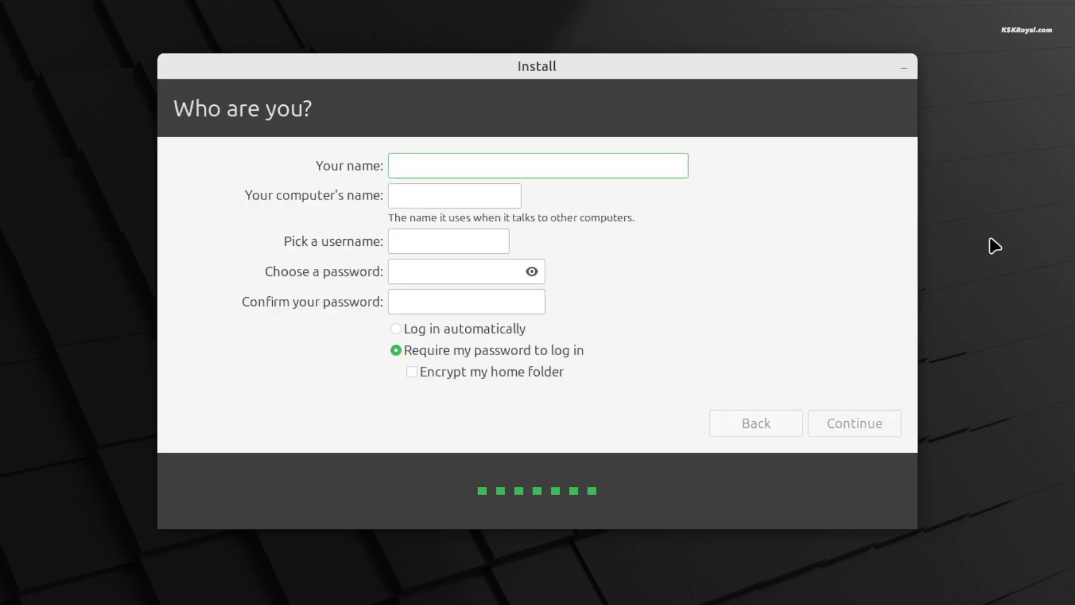
text(kskroyal)
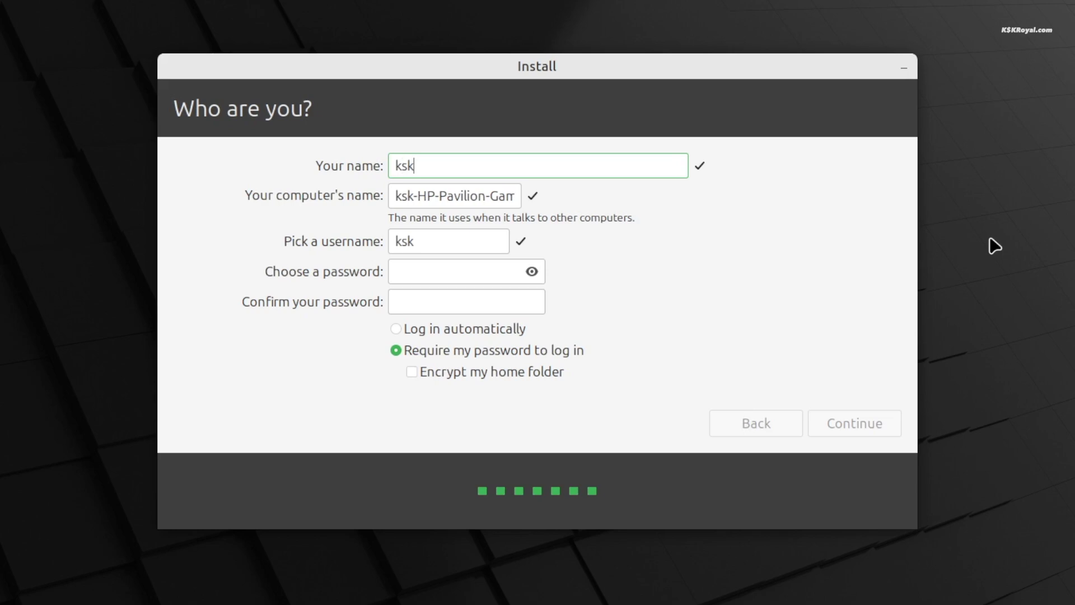
key(Tab)
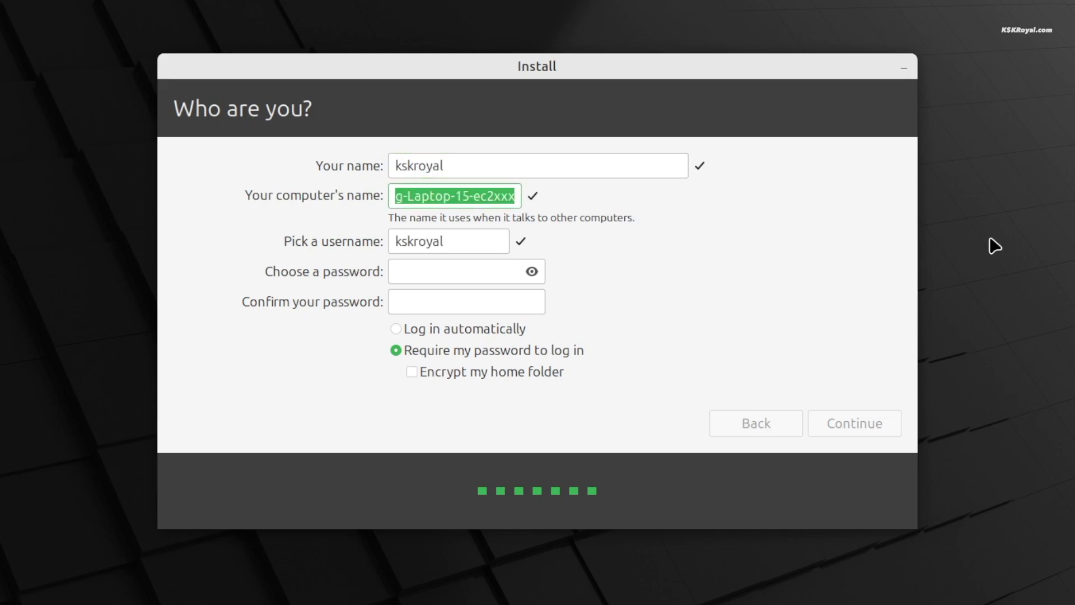
text(hp)
key(Tab)
key(Tab)
text(1234)
key(Tab)
text(1234)
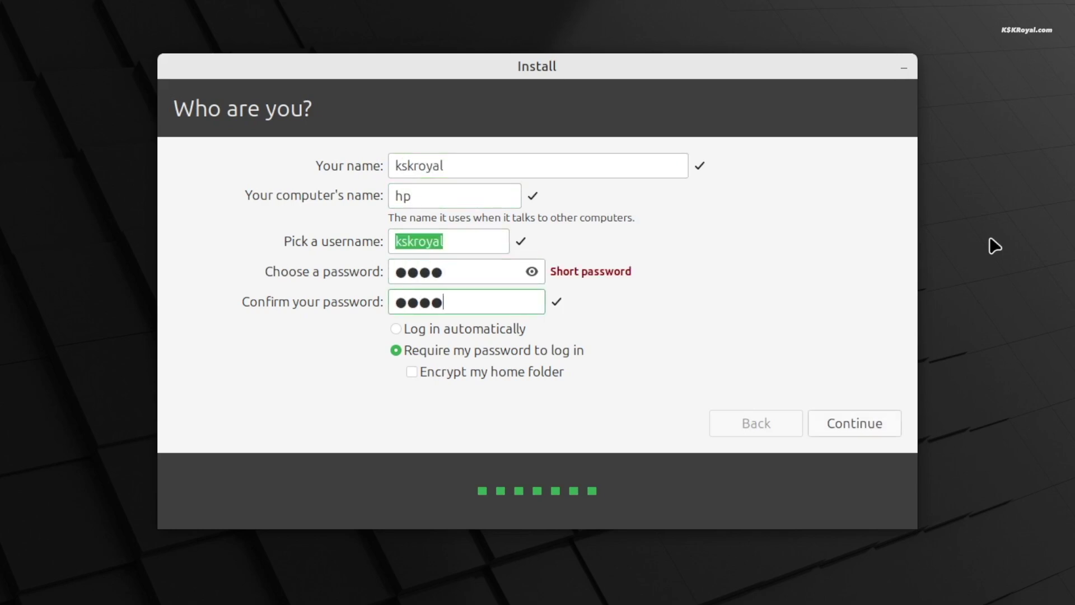
click(468, 237)
click(855, 425)
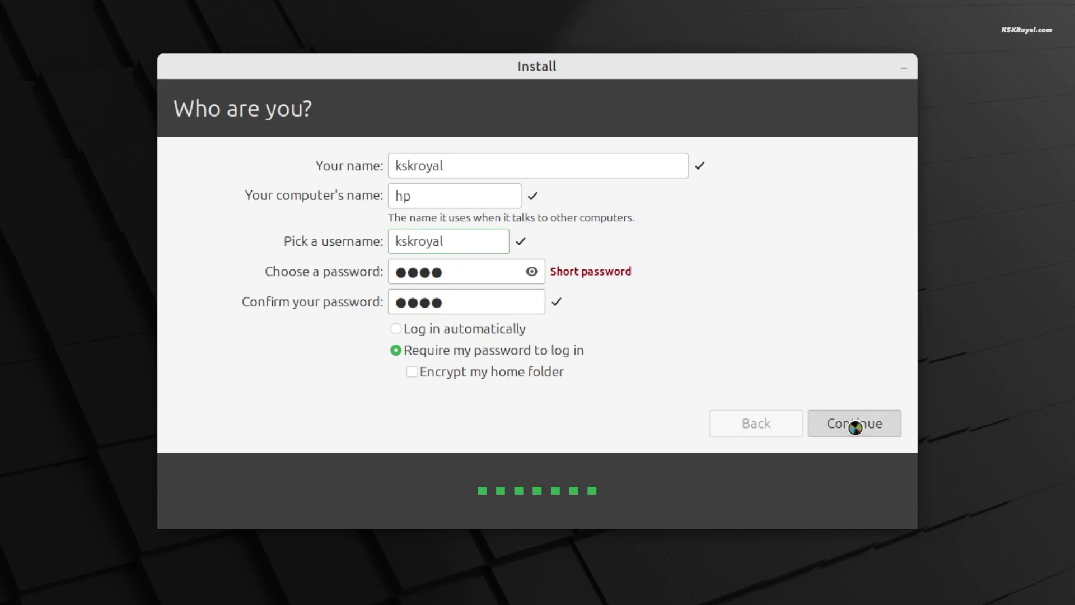
Step: Continue the installation and show the file-copying progress details
click(271, 469)
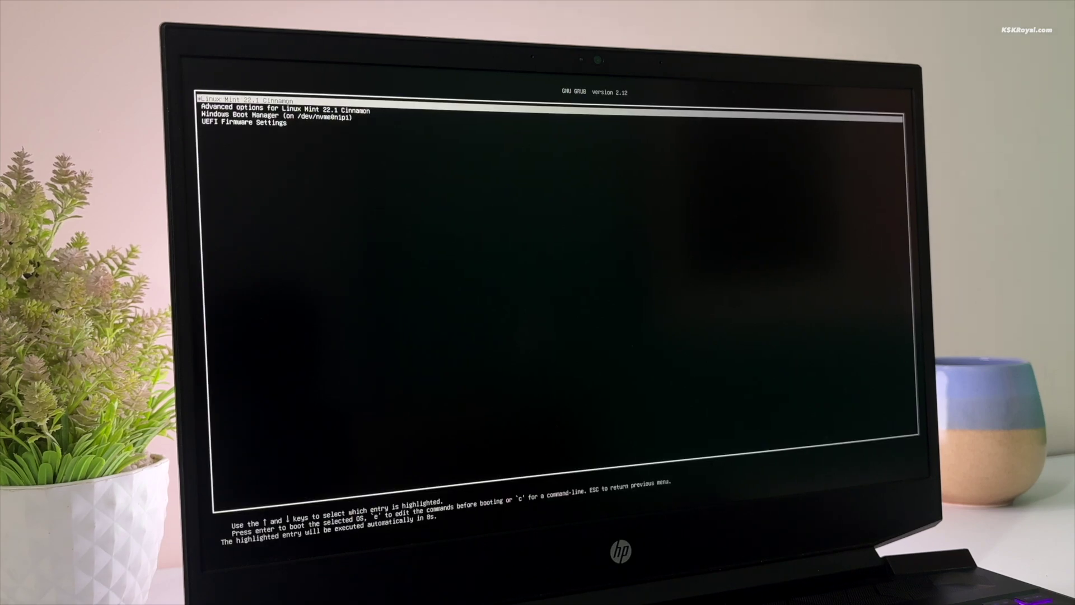
Step: Pick Linux Mint 22.1 Cinnamon in the GRUB menu and boot to its desktop
key(Down)
key(Down)
key(Down)
key(Up)
key(Up)
key(Up)
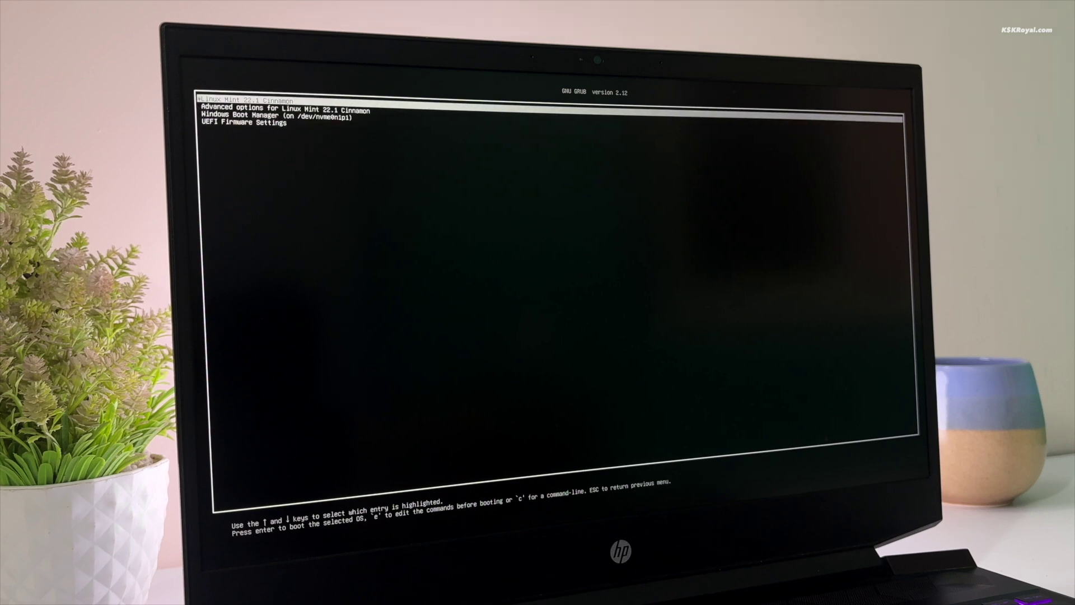
key(Down)
key(Down)
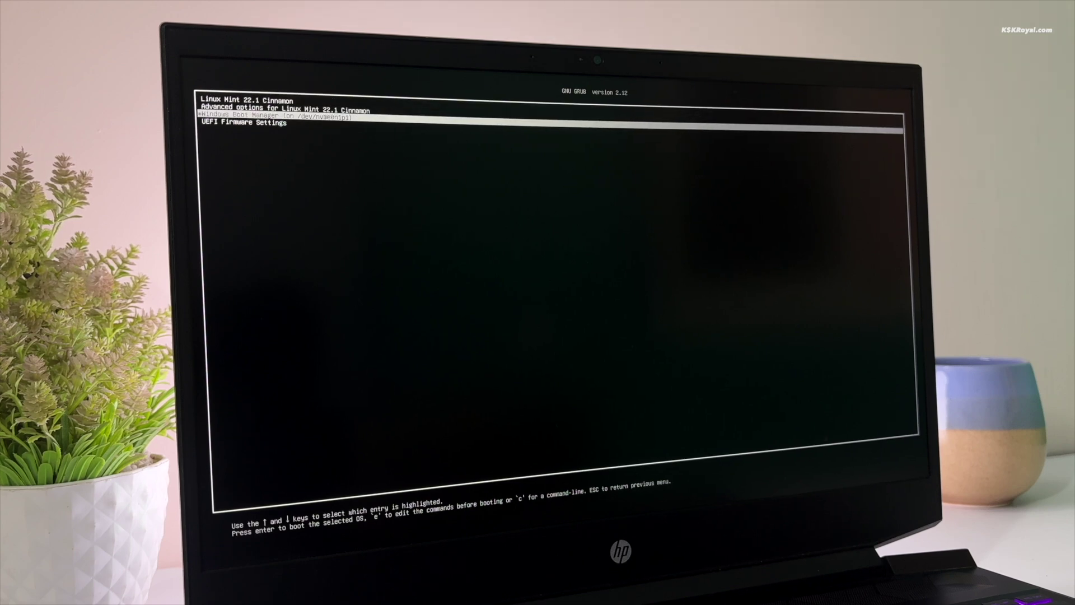
key(Up)
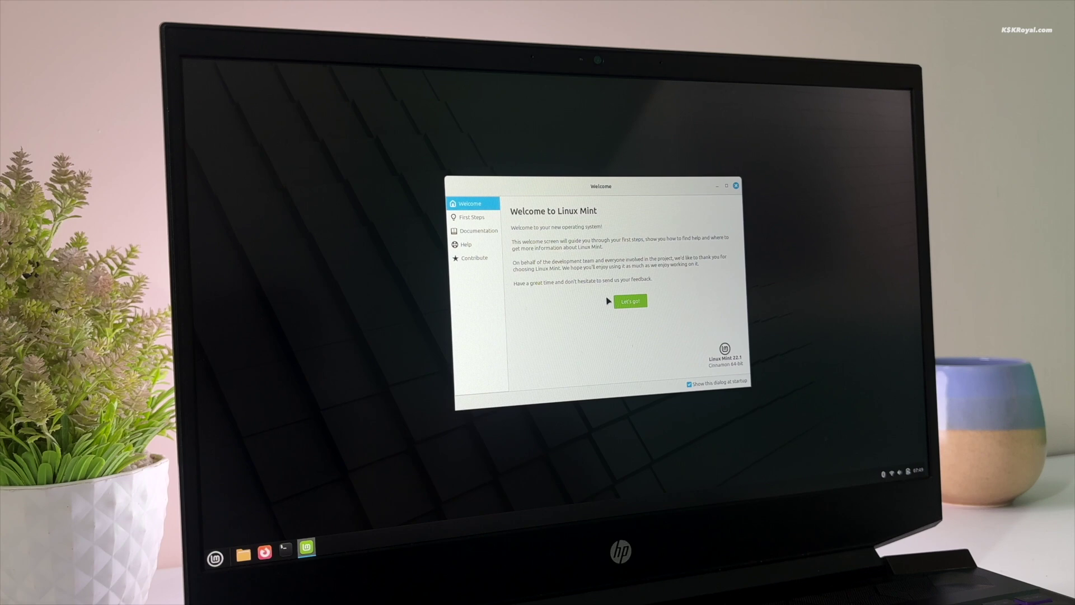
Step: Close Welcome, open a maximized larger-font Terminal, and run sudo nano /etc/default/grub
click(735, 185)
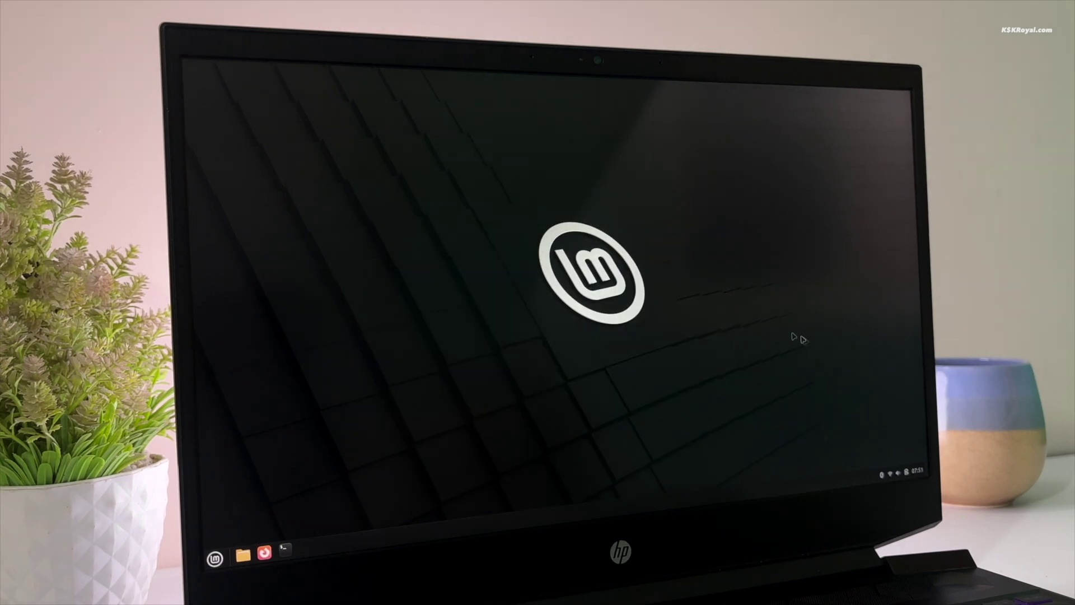
click(285, 550)
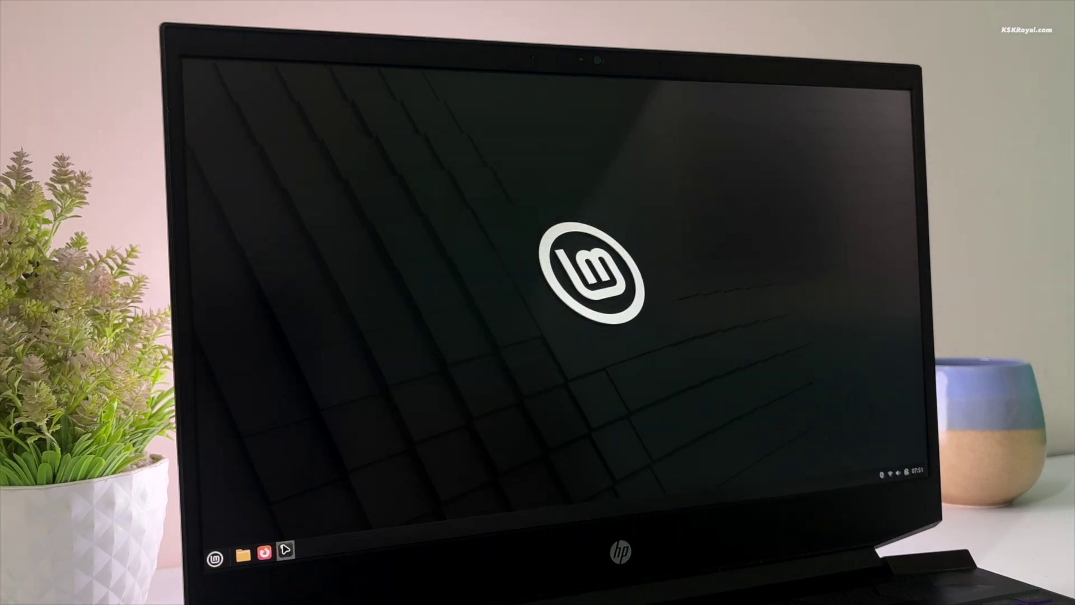
double_click(479, 84)
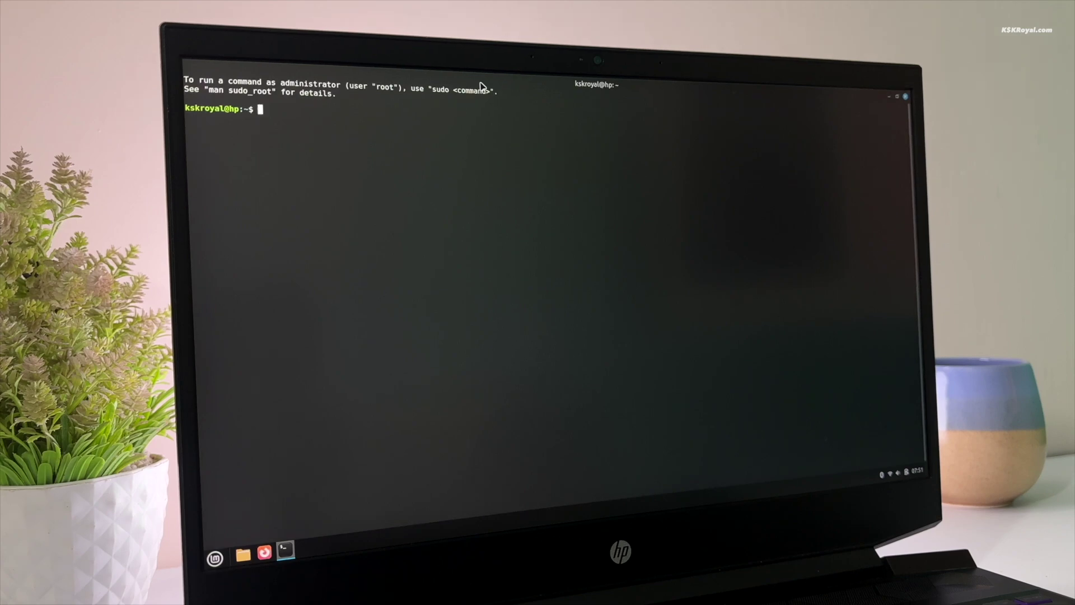
key(ctrl+plus)
key(ctrl+plus)
key(ctrl+plus)
key(ctrl+plus)
key(ctrl+plus)
key(ctrl+plus)
text(s)
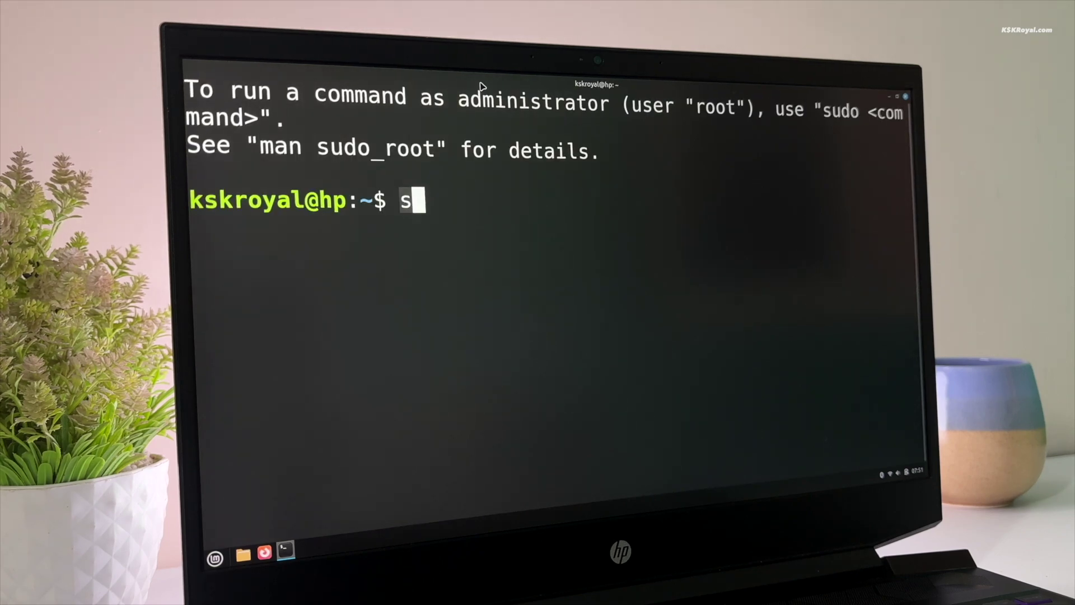
text(udo nano /etc/default/grub)
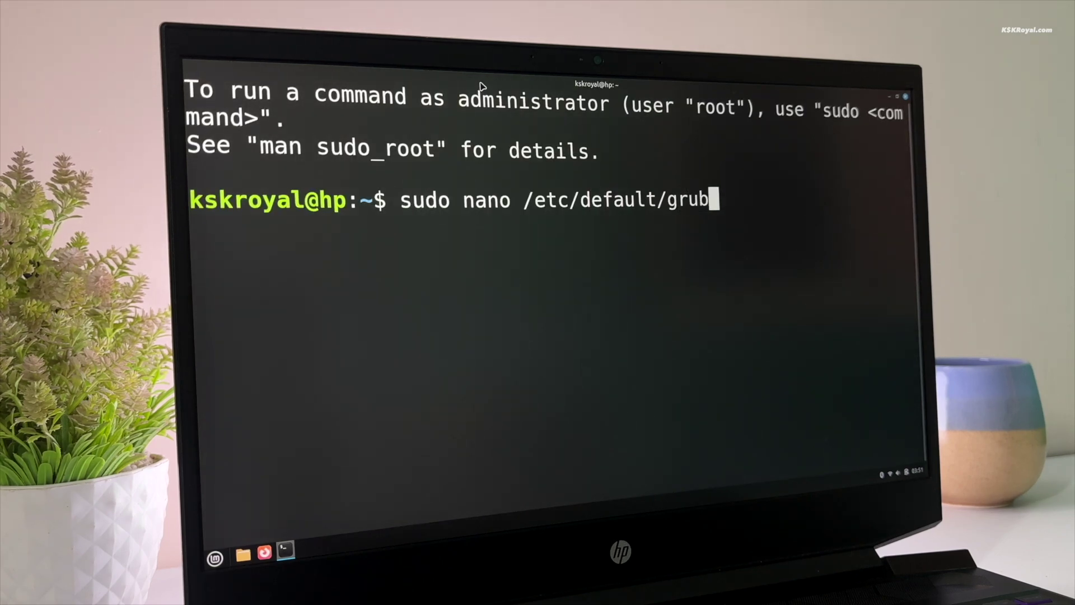
key(Return)
Step: Enter the administrator password and change GRUB_TIMEOUT from 10 to 30
text(****)
key(Return)
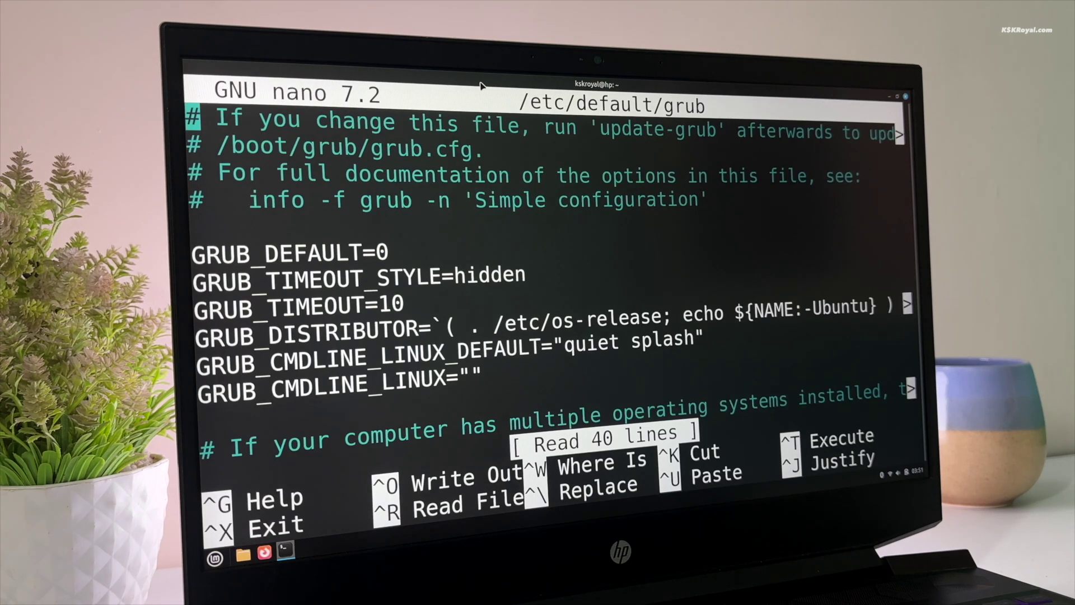
key(Down)
key(Right)
key(Right)
key(Right)
key(Right)
key(Right)
key(Right)
key(Right)
key(Right)
key(Right)
key(Right)
key(Right)
key(Right)
key(Right)
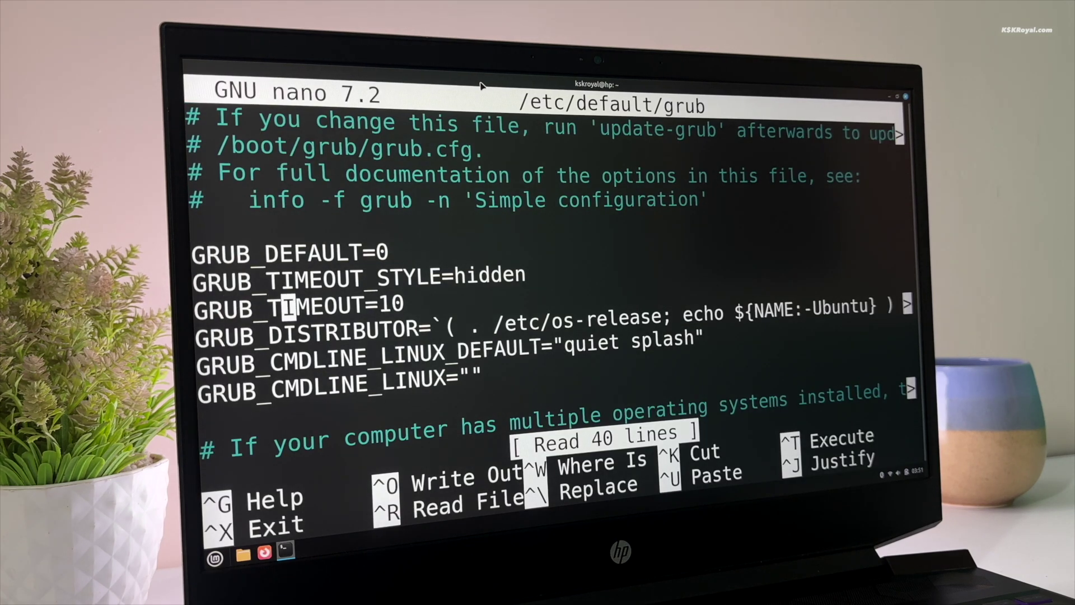
key(Delete)
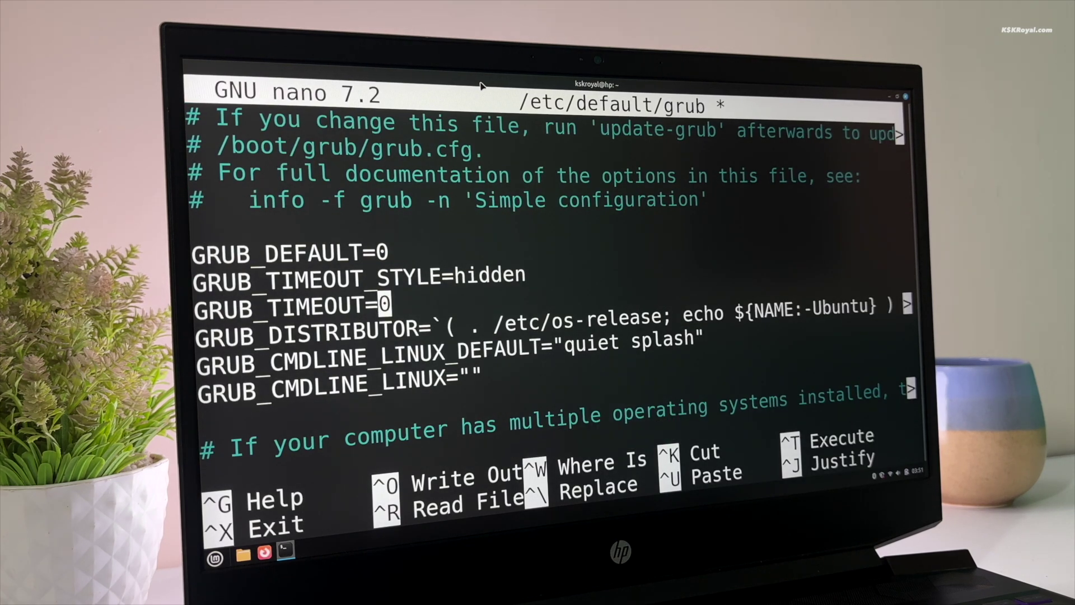
text(3)
Step: Uncomment the GRUB_DISABLE_OS_PROBER=false line
key(Down)
key(Down)
key(Down)
key(Down)
key(Down)
key(Down)
key(Down)
key(Down)
key(Down)
key(Down)
key(Down)
key(Down)
key(Down)
key(Down)
key(Down)
key(Down)
key(Down)
key(Down)
key(Down)
key(Down)
key(Down)
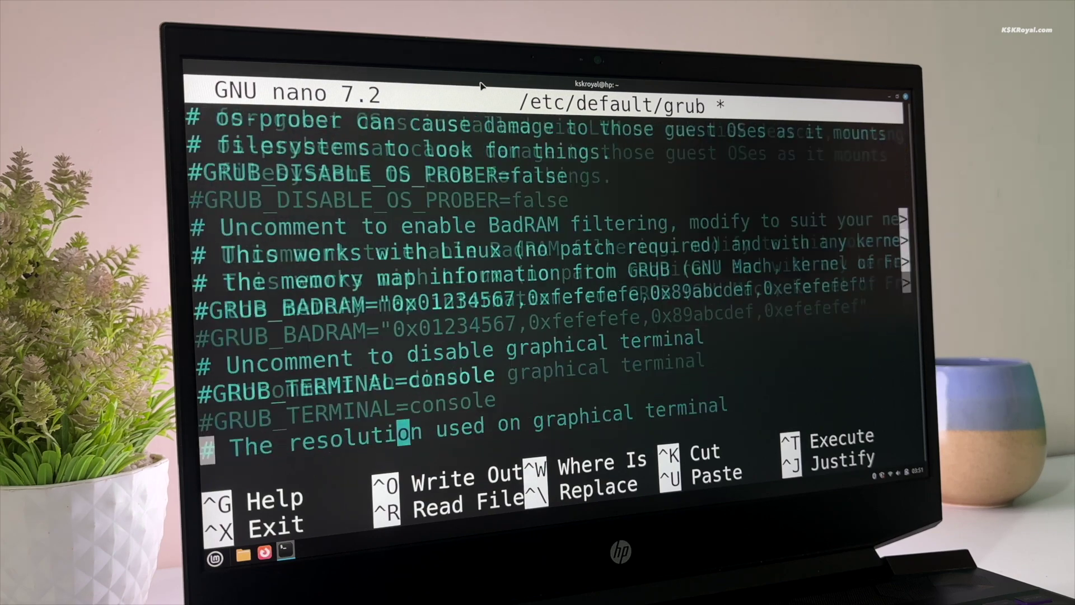
key(Up)
key(Up)
key(Up)
key(Up)
key(Up)
key(Up)
key(Up)
key(Up)
key(Up)
key(Up)
key(Up)
key(Up)
key(Up)
key(Up)
key(Up)
key(Up)
key(Up)
key(Up)
key(Up)
key(Up)
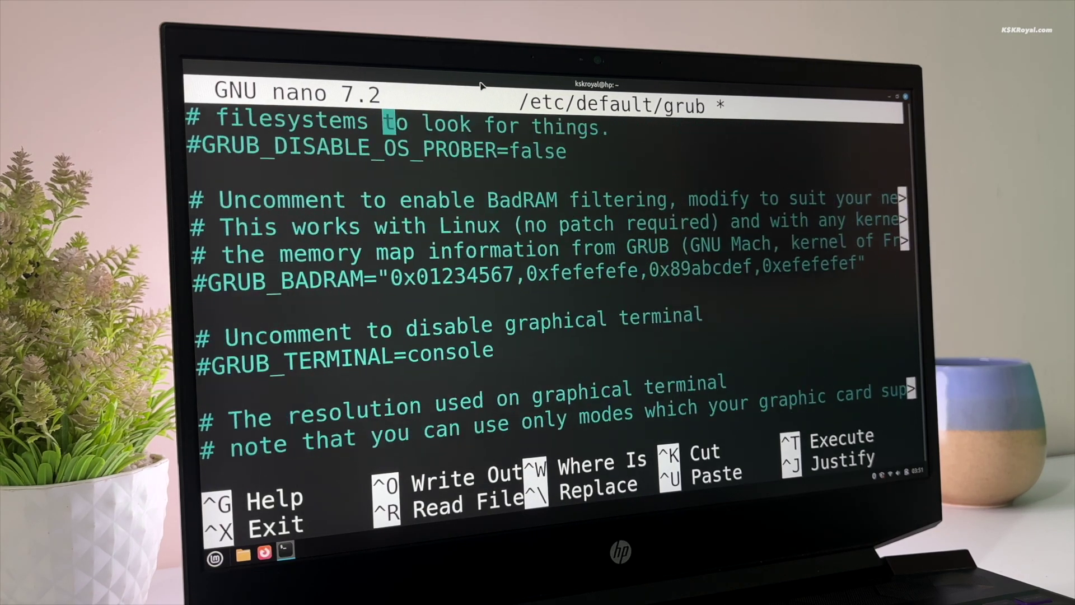
key(Right)
key(Right)
key(Right)
key(Right)
key(Right)
key(Right)
key(Right)
key(Right)
key(Right)
key(Right)
key(Right)
key(Right)
key(Right)
key(Right)
key(Left)
key(Left)
key(Left)
key(Left)
key(Left)
key(Left)
key(Left)
key(Left)
key(Left)
key(Left)
key(Left)
key(Left)
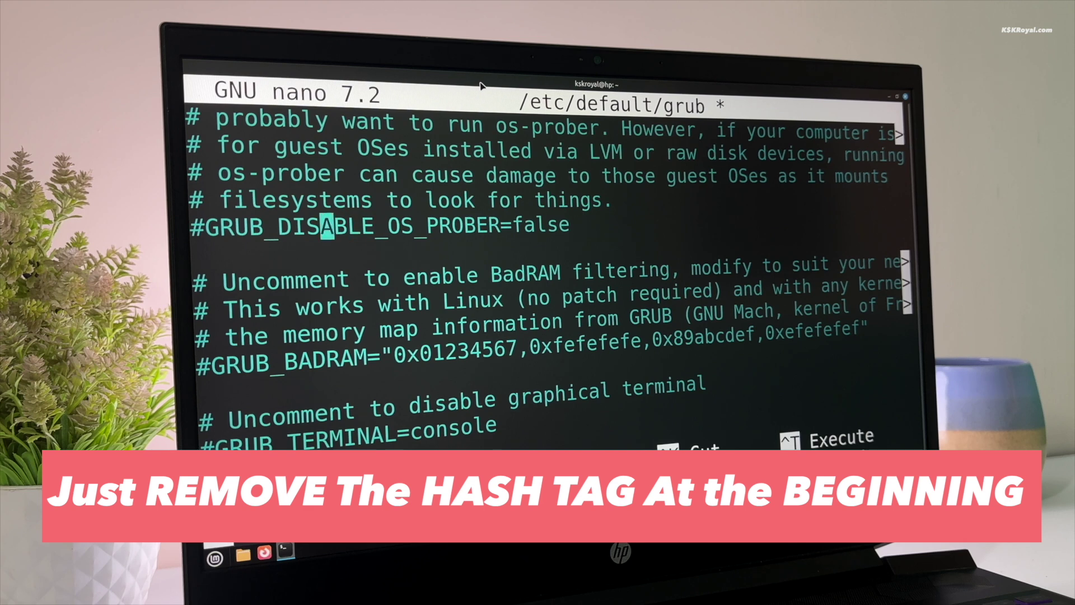
key(Left)
key(Left)
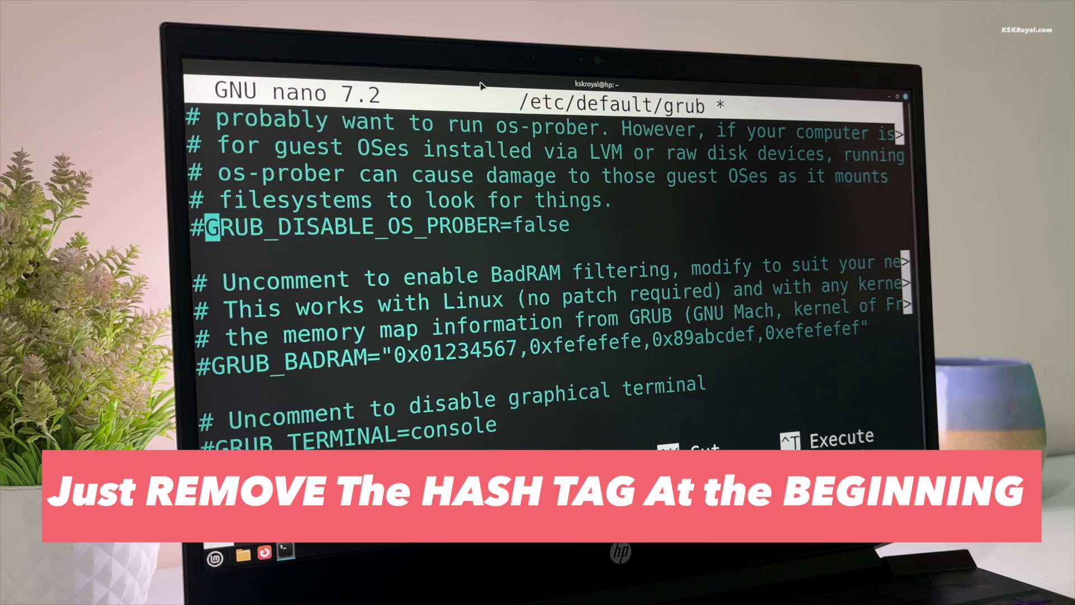
key(BackSpace)
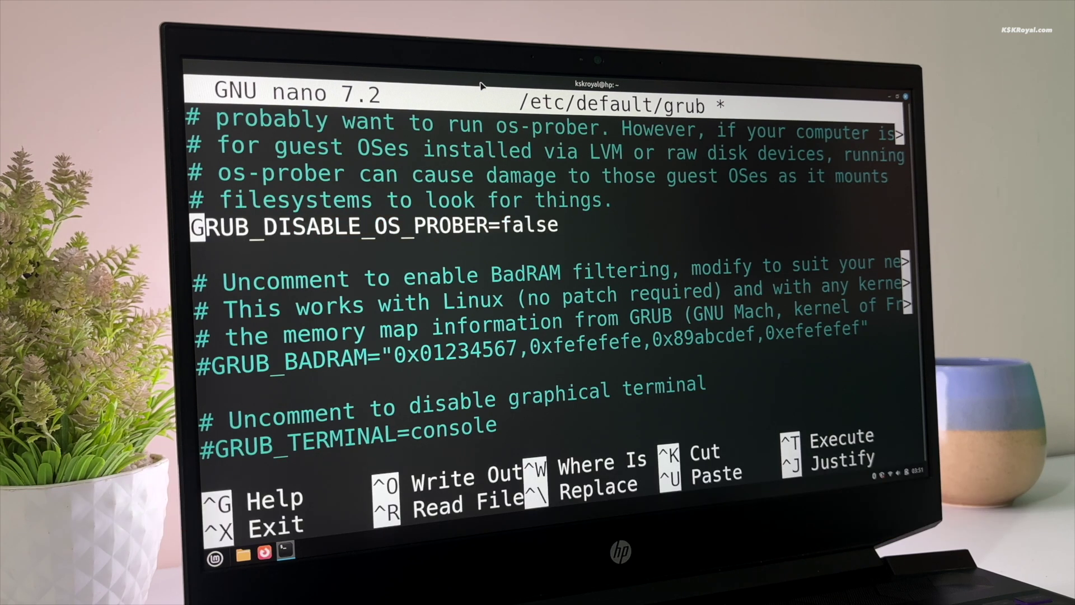
Step: Save /etc/default/grub, exit nano, and type sudo update-grub
key(ctrl+o)
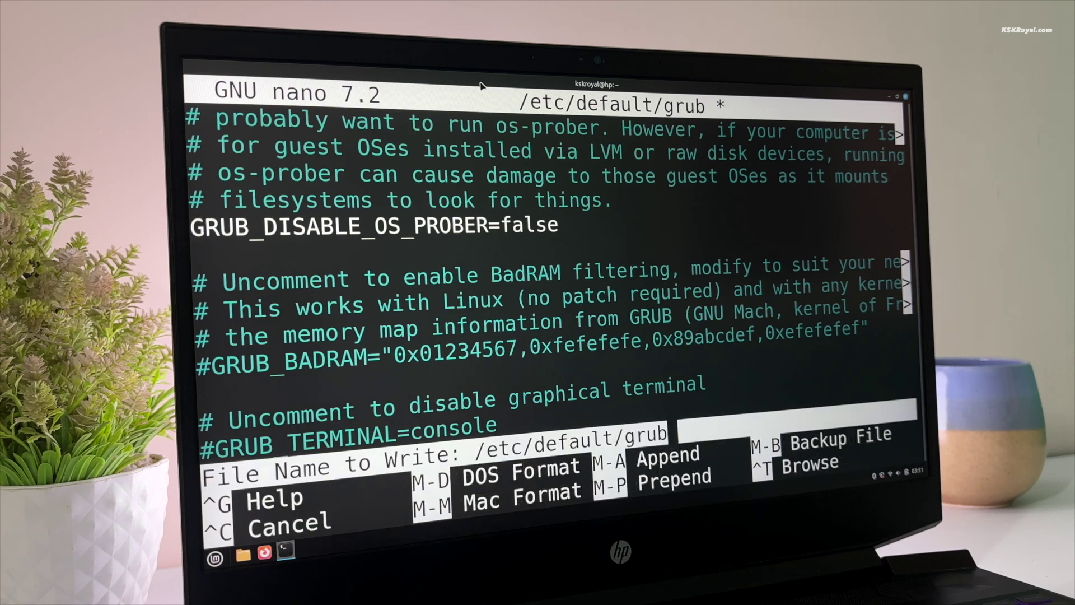
key(Return)
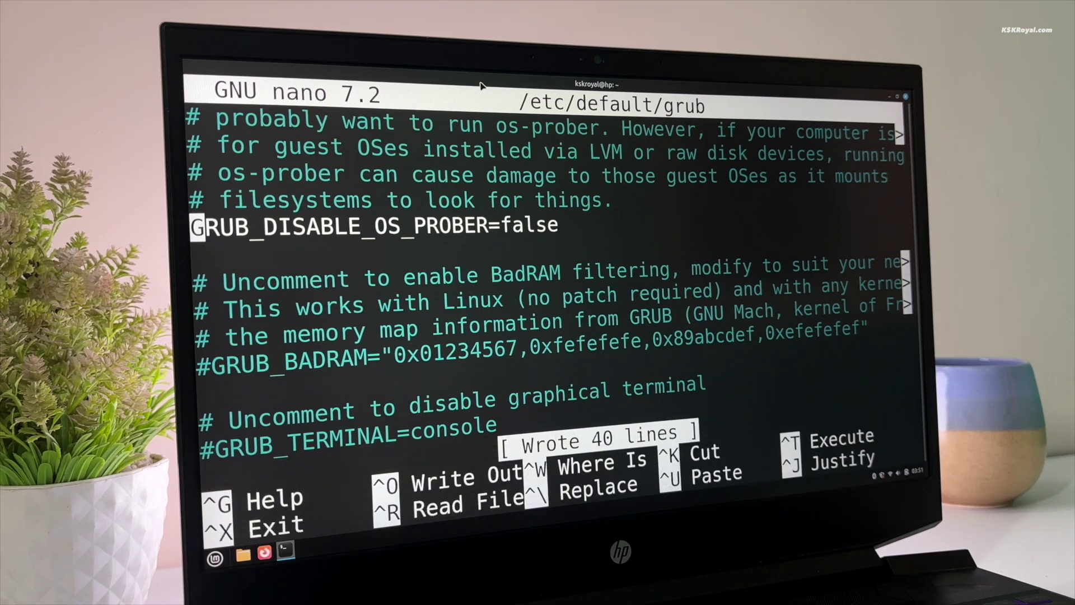
key(ctrl+x)
text(sudo upd)
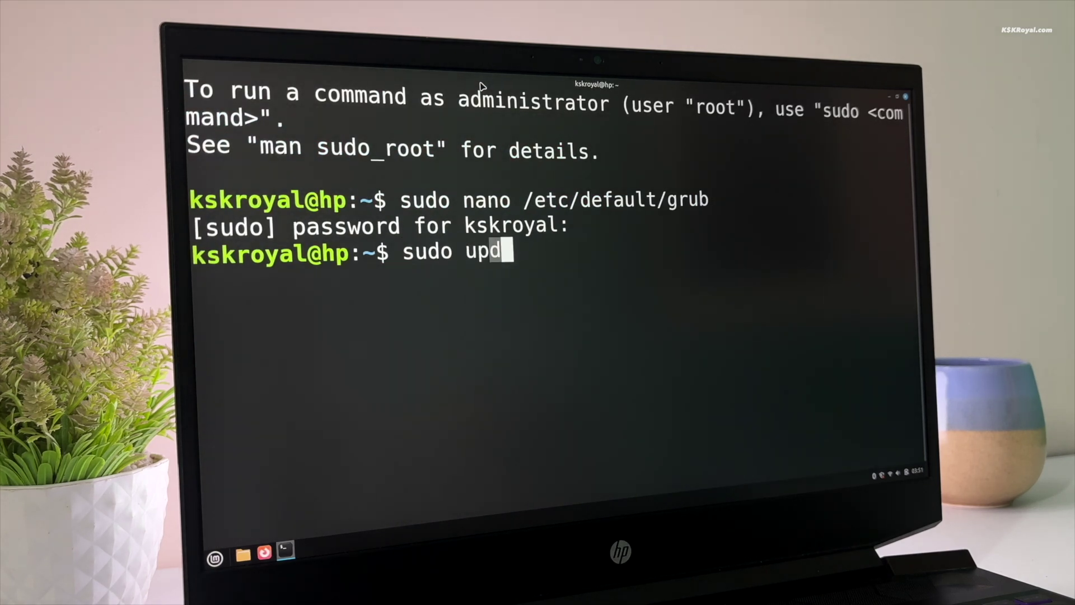
text(ate-grub)
Step: Run sudo update-grub, confirm it found Windows Boot Manager, and reboot the computer
key(Return)
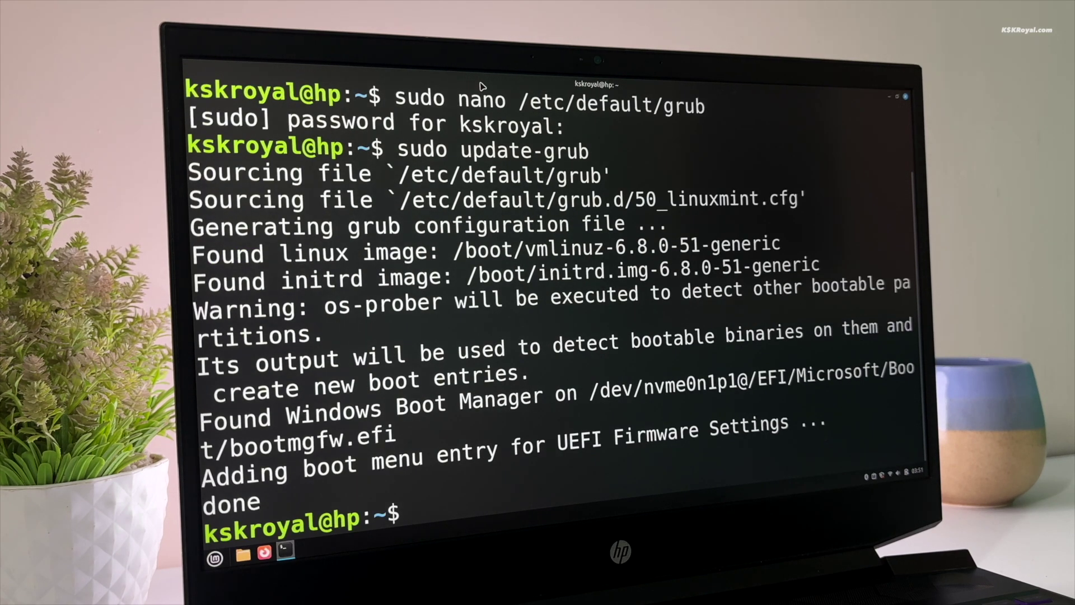
triple_click(402, 423)
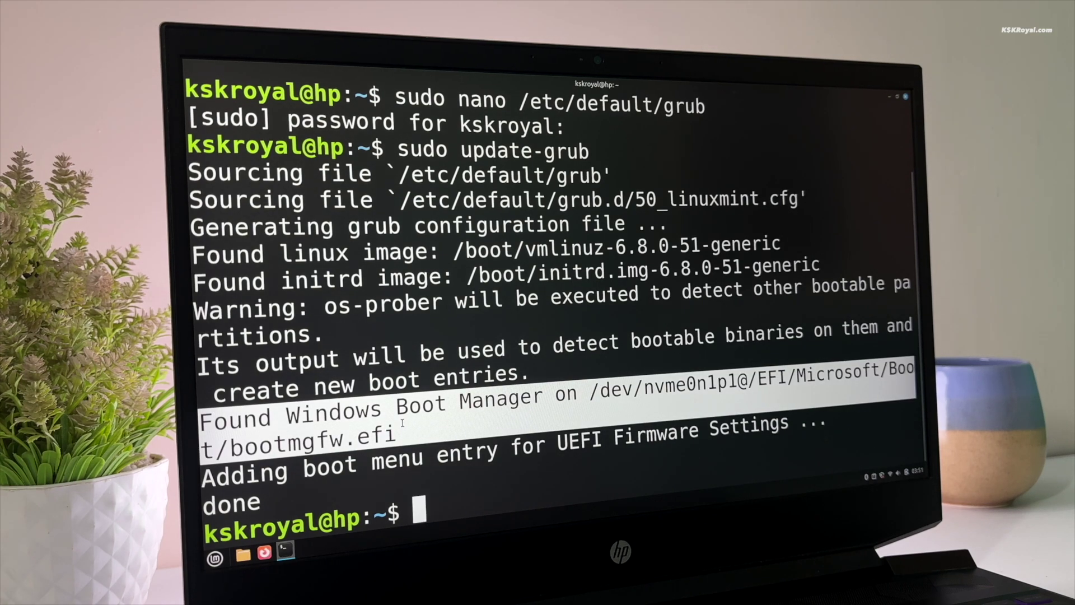
text(sudfo)
key(BackSpace)
key(BackSpace)
text(o reboot nowq)
key(Return)
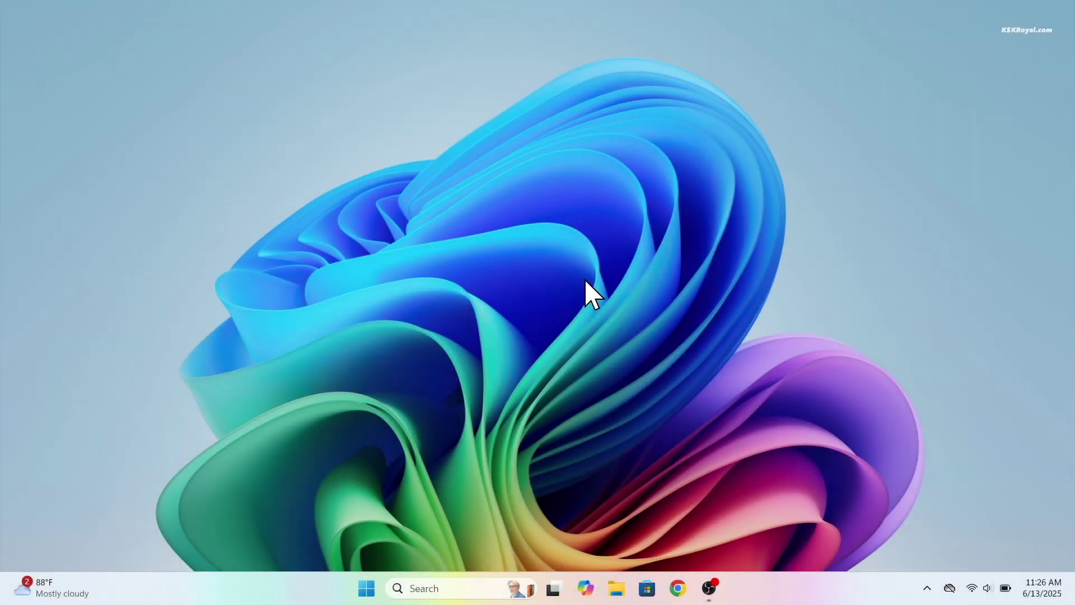
Step: Open a PowerShell terminal from the desktop and launch Disk Management with diskmgmt
right_click(737, 257)
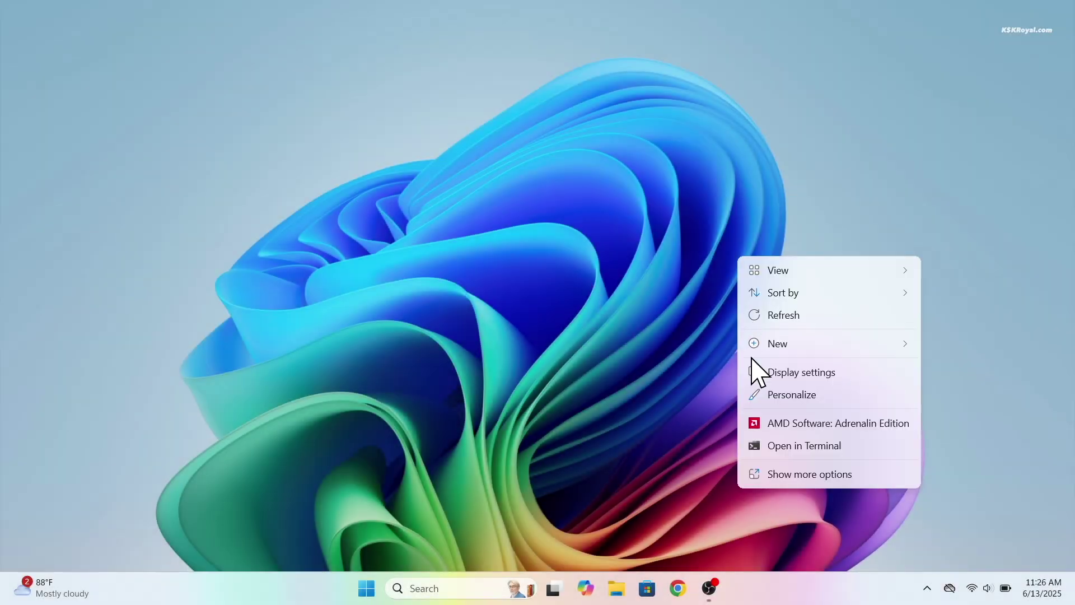
click(775, 447)
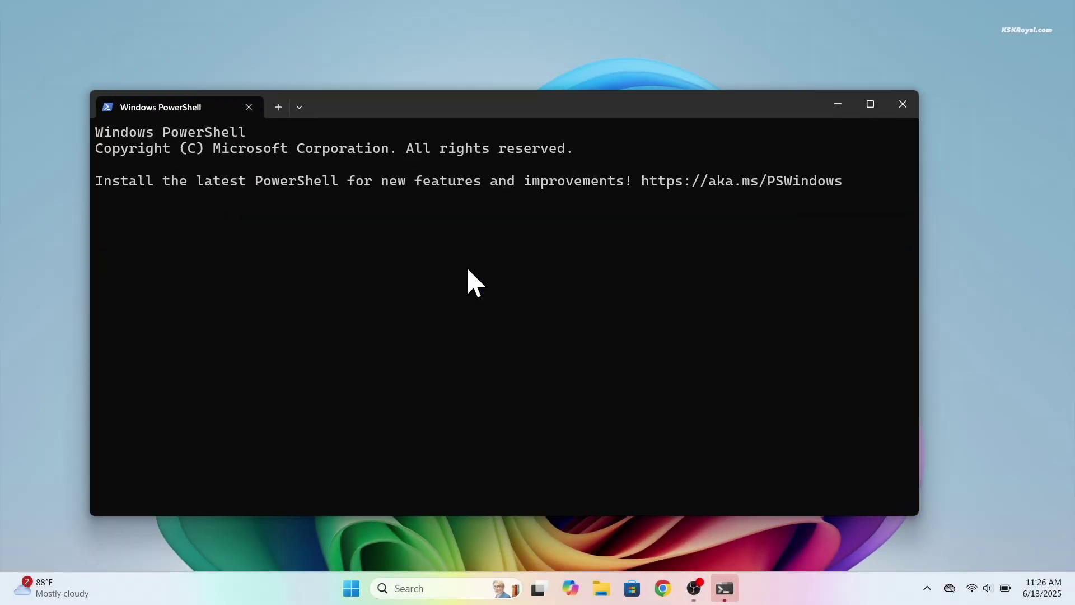
text(diskmgmt)
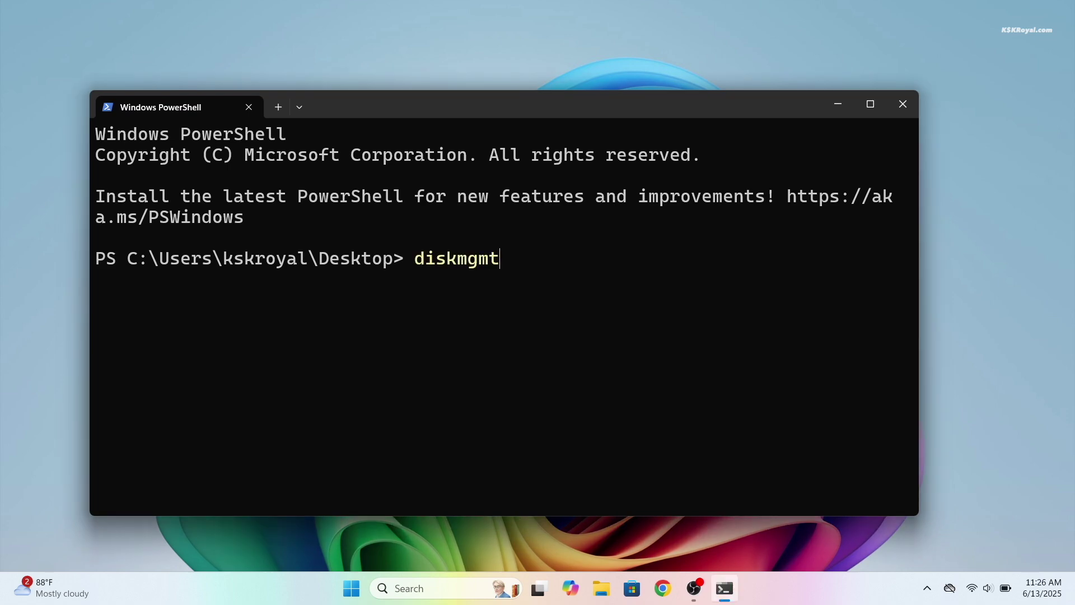
key(Return)
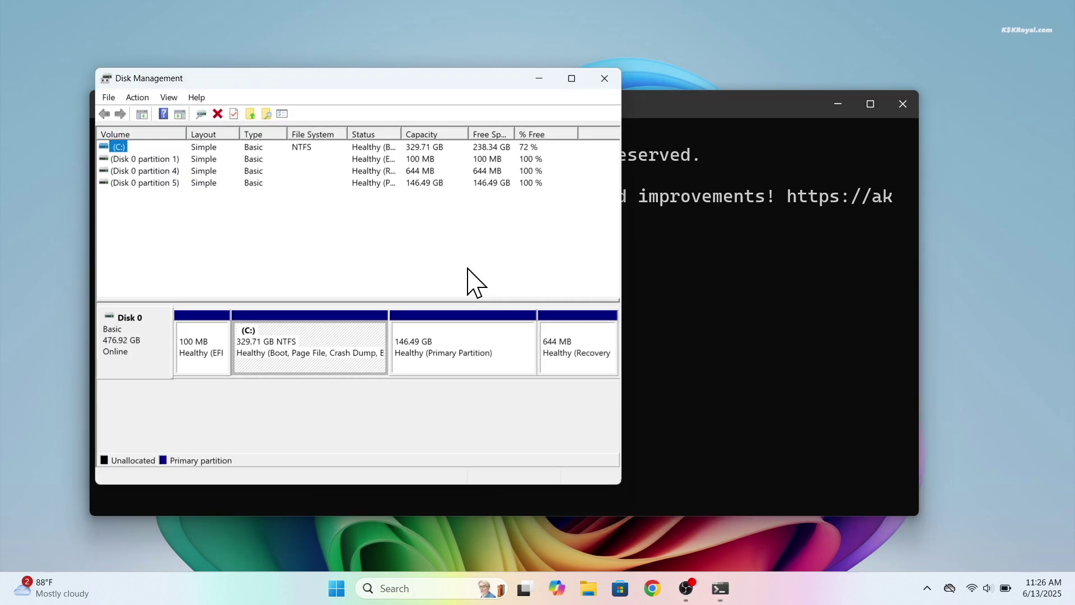
Step: Maximize Disk Management and delete the 146.49 GB primary partition
click(572, 78)
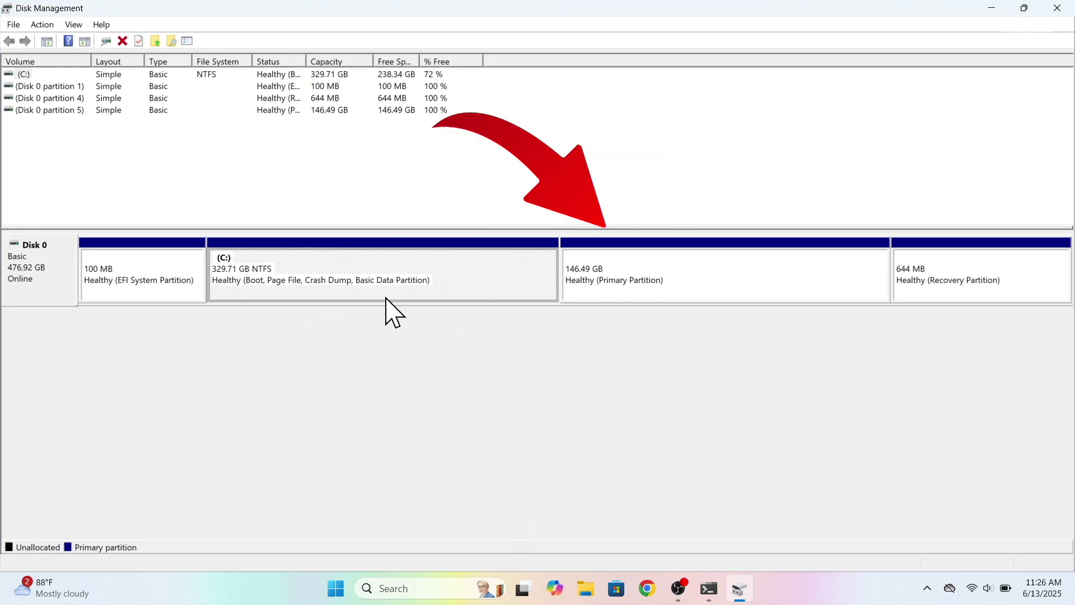
click(652, 286)
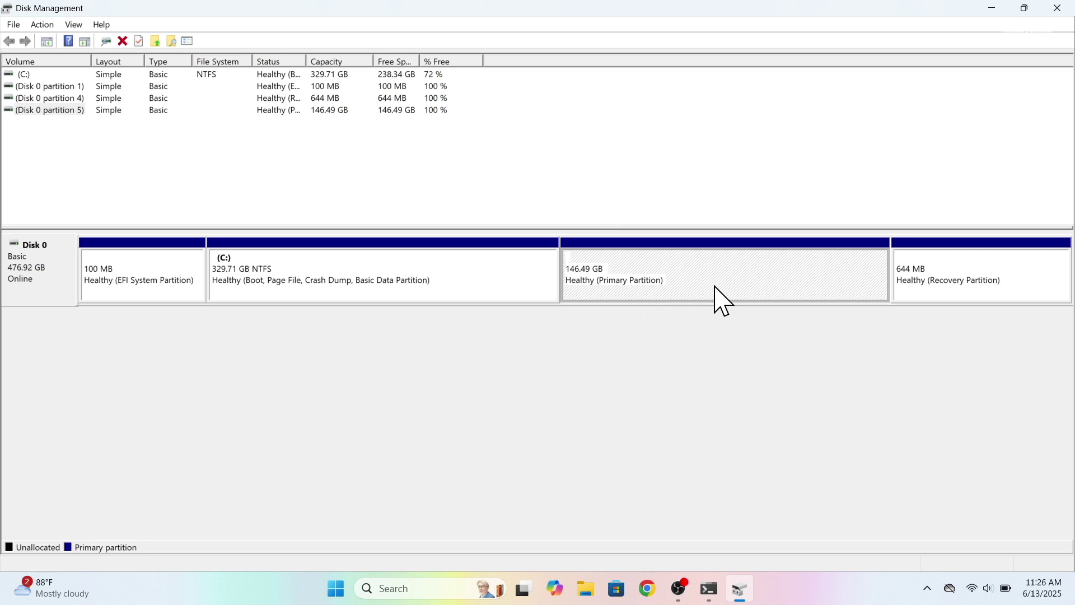
right_click(794, 266)
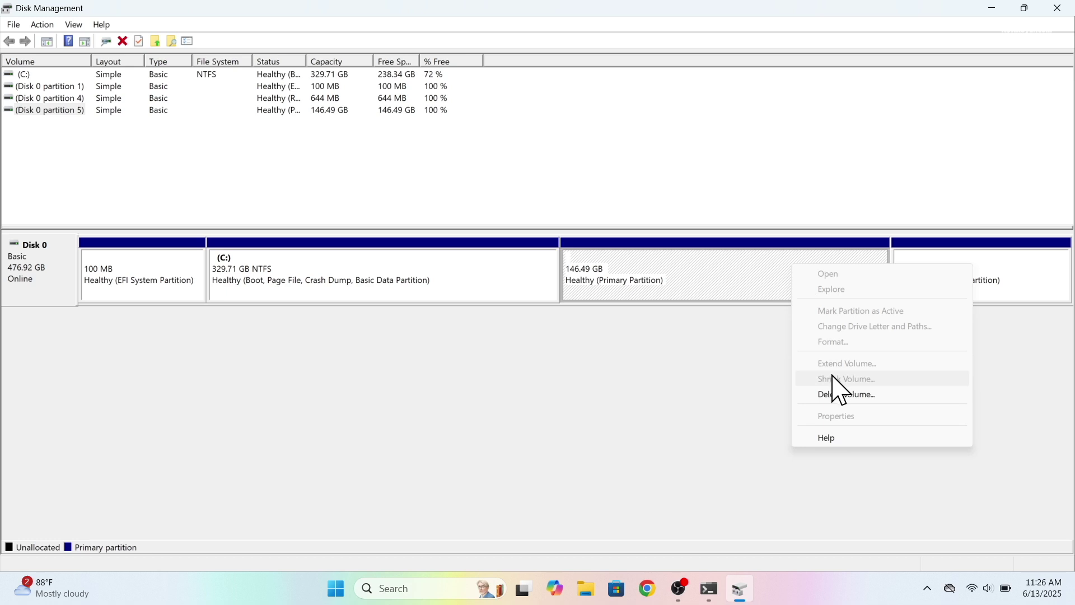
click(892, 394)
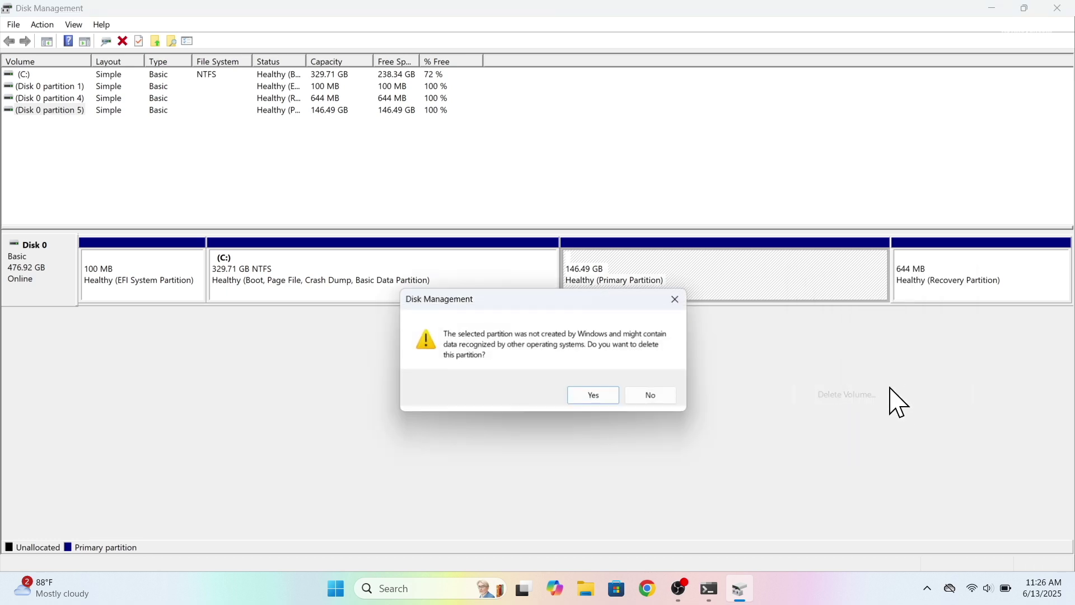
click(594, 395)
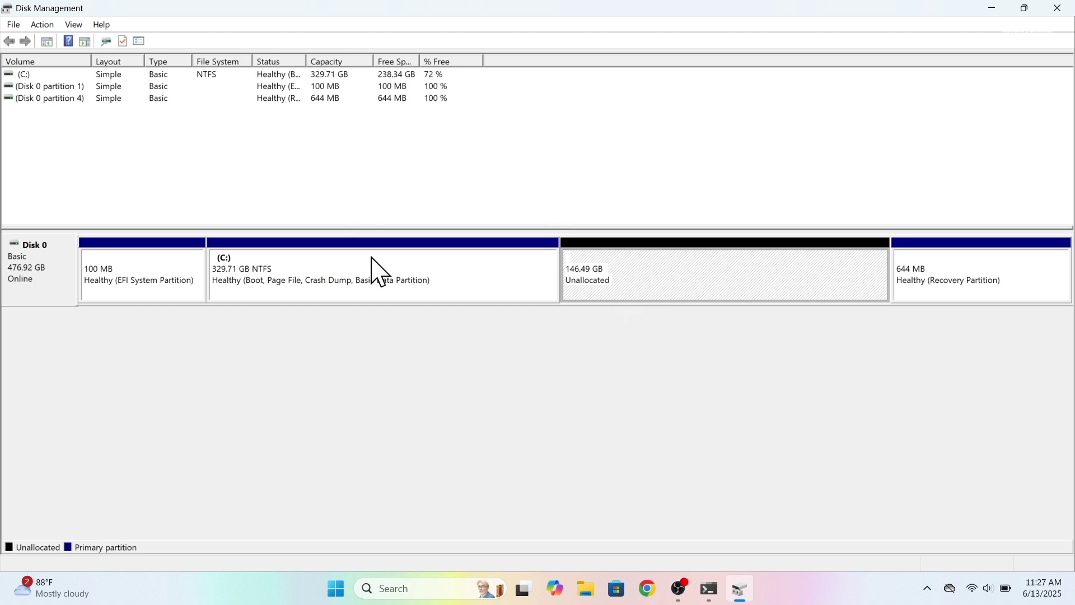
Step: Extend C: over the unallocated space to 476.19 GB, then select C: and the 100 MB EFI partition
right_click(451, 259)
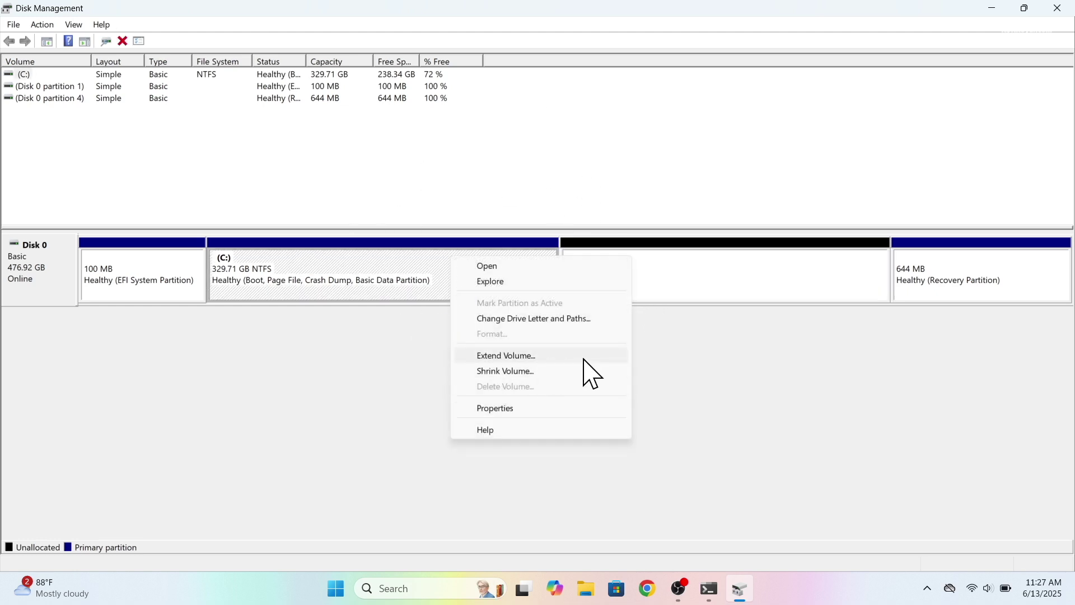
click(583, 357)
click(281, 335)
click(281, 337)
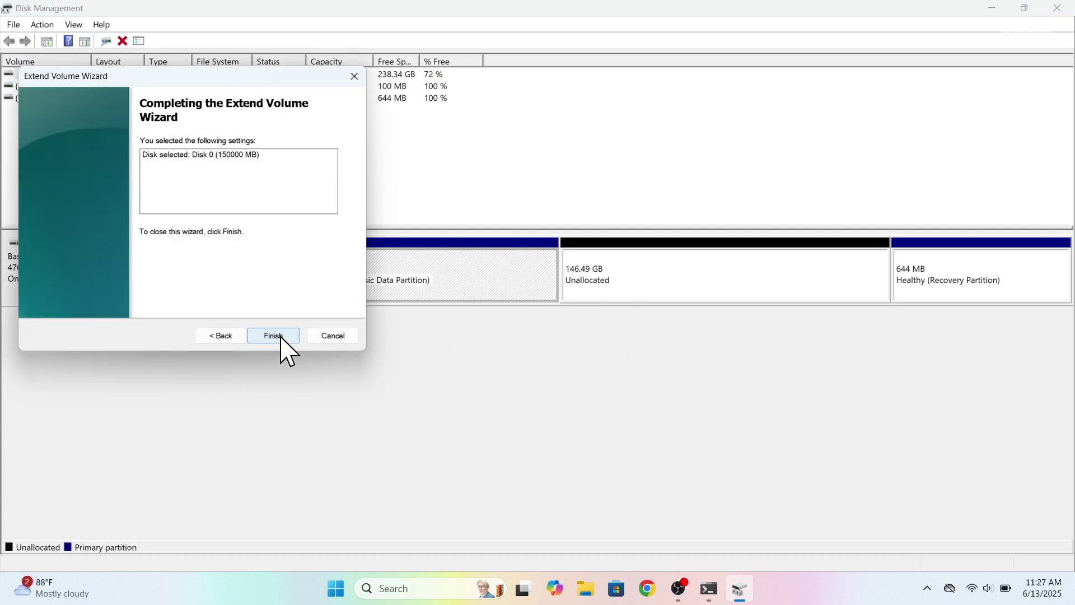
click(282, 337)
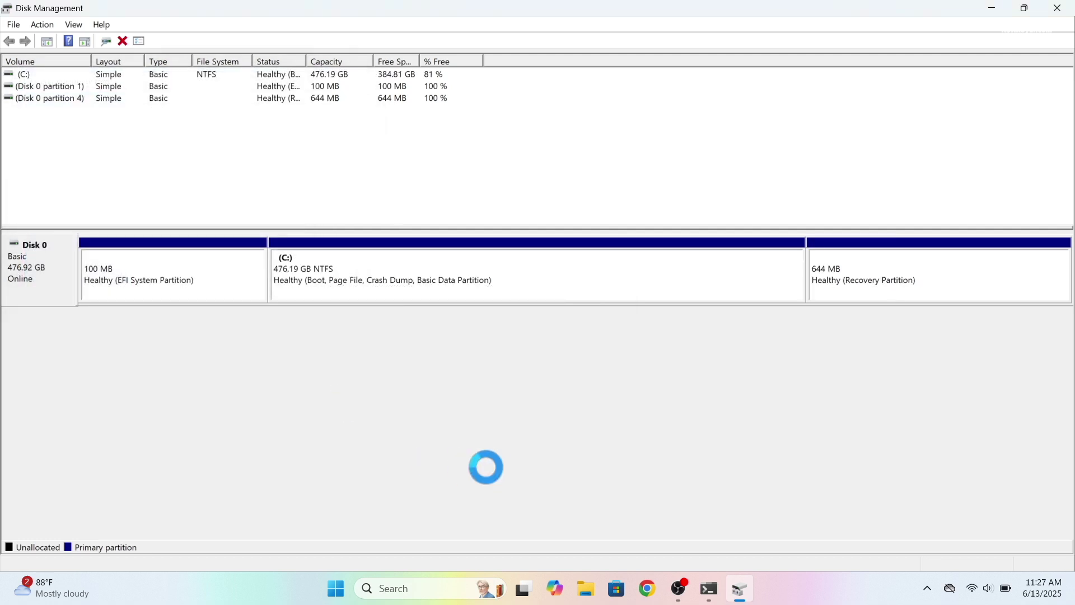
click(503, 280)
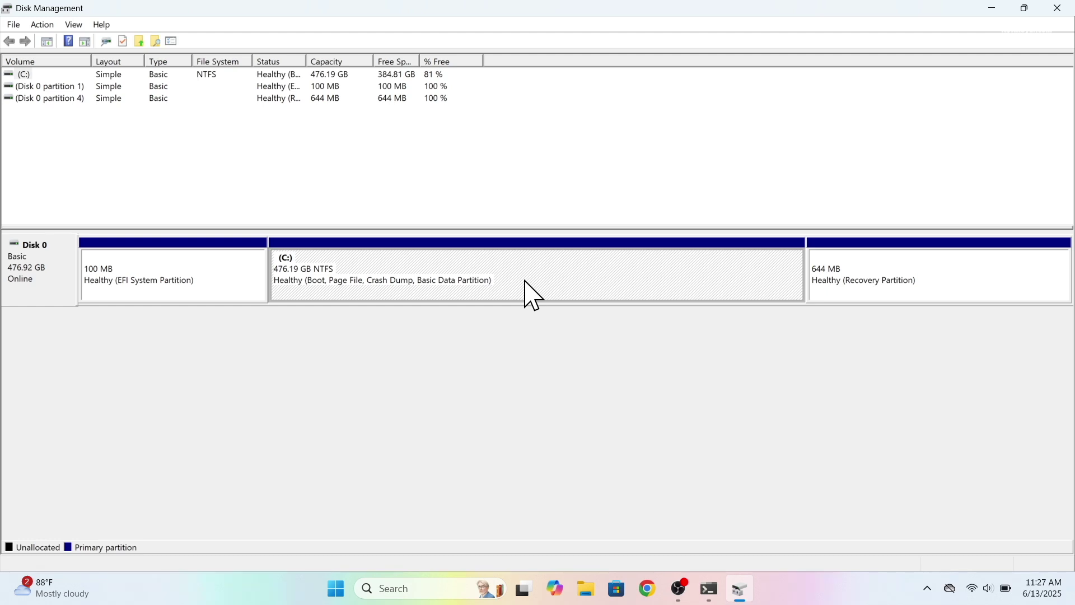
click(179, 292)
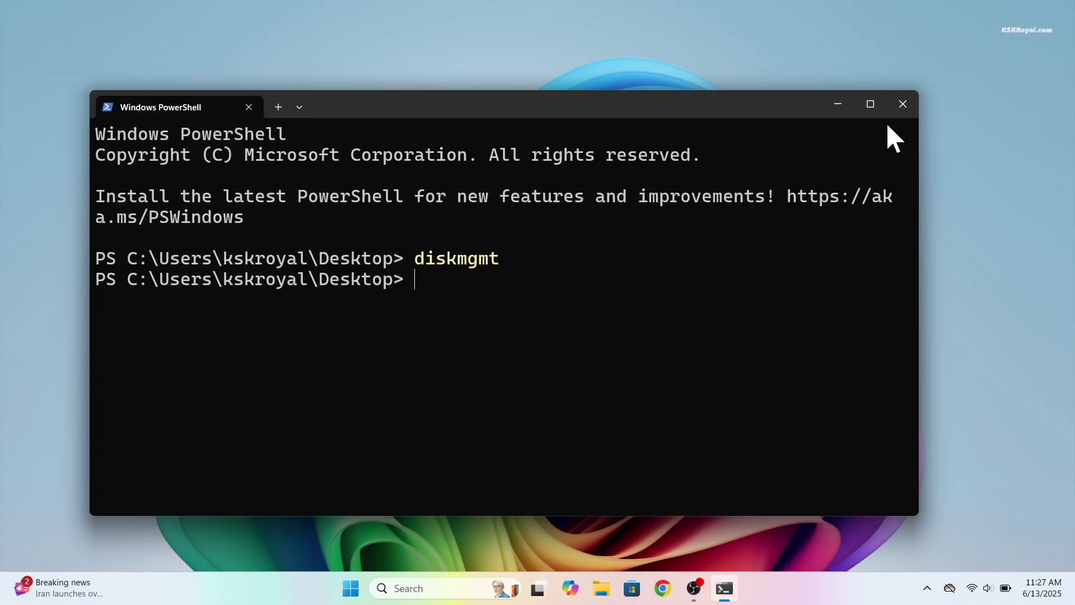
Step: Close PowerShell, open Command Prompt as administrator, and start DiskPart
click(891, 106)
key(super)
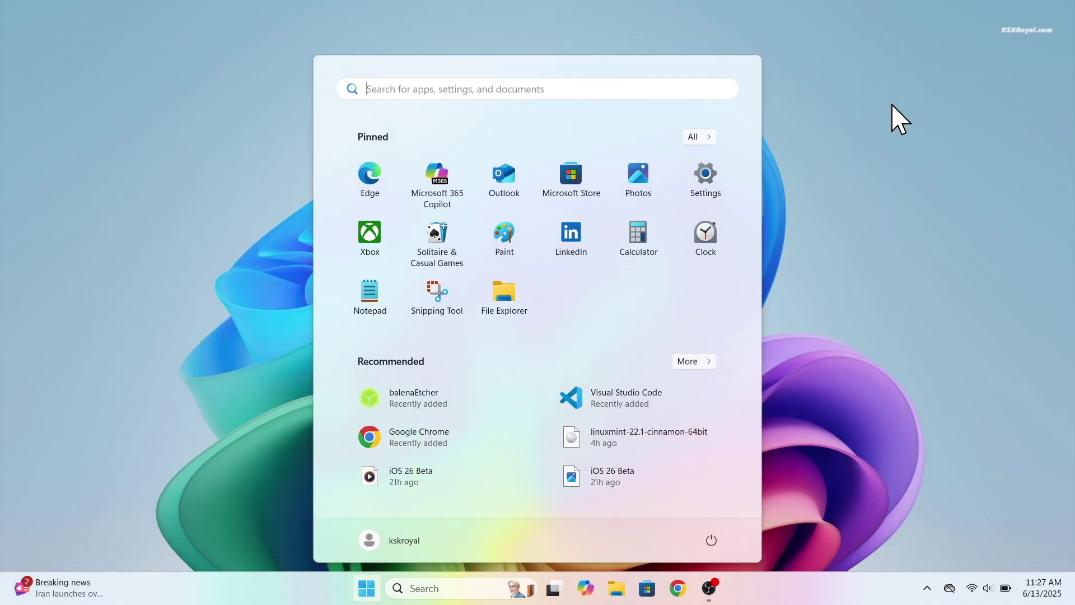
text(cmd)
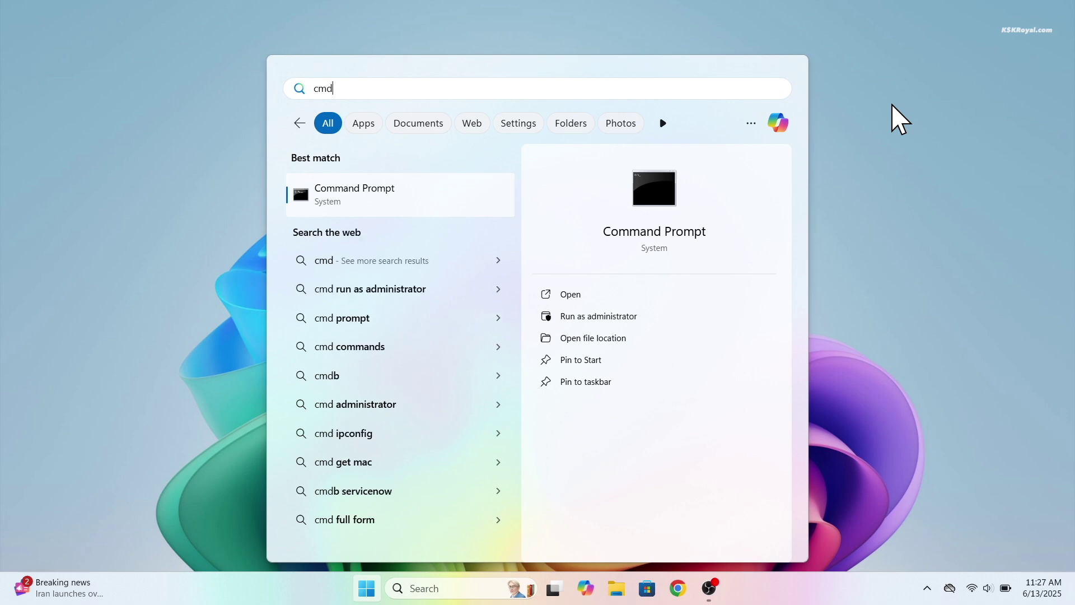
click(660, 314)
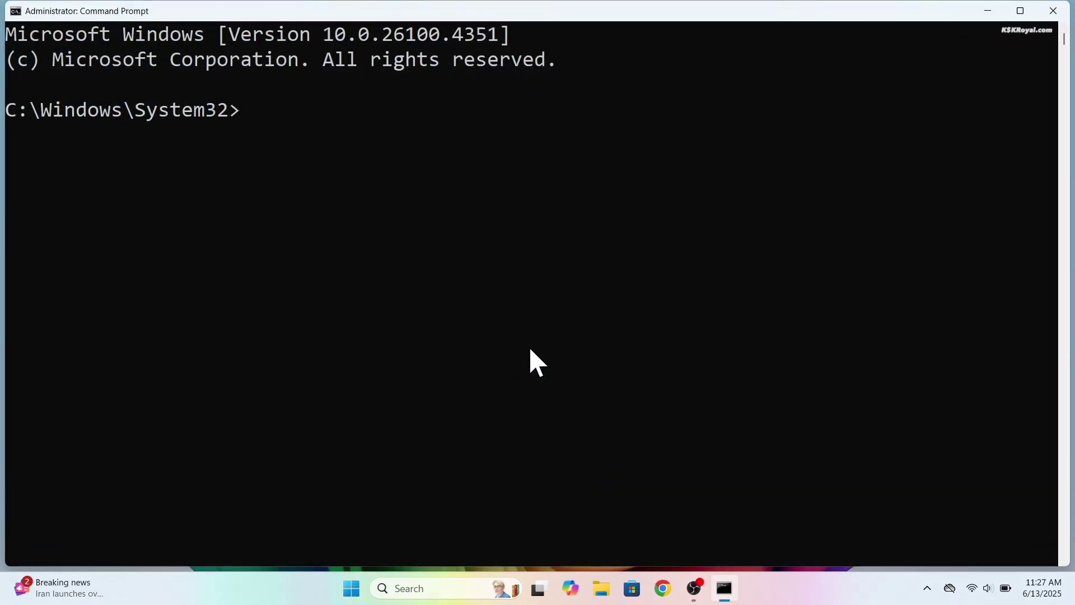
text(diskpart)
key(Return)
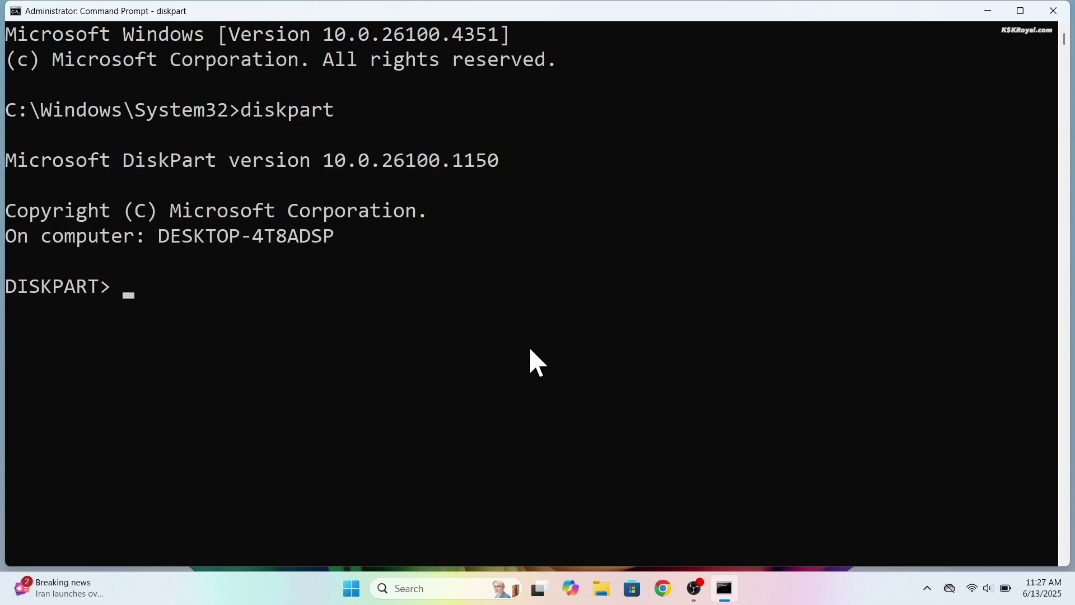
Step: List the disks, highlight the Disk 0 row, and enter select disk 0
text(list disk)
key(Return)
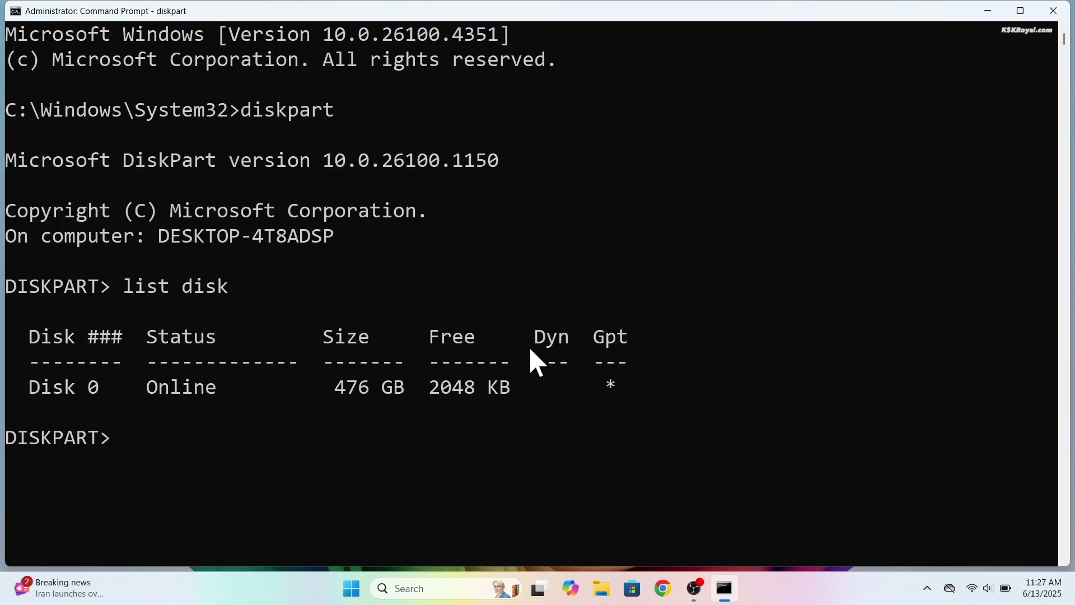
drag(8, 393, 666, 386)
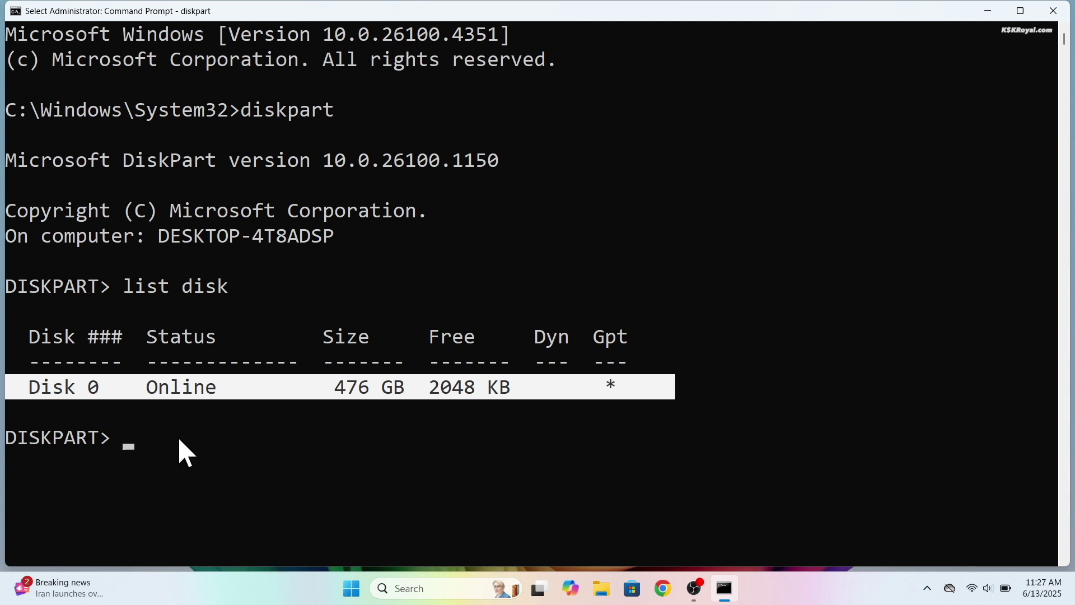
click(93, 411)
drag(123, 395, 7, 391)
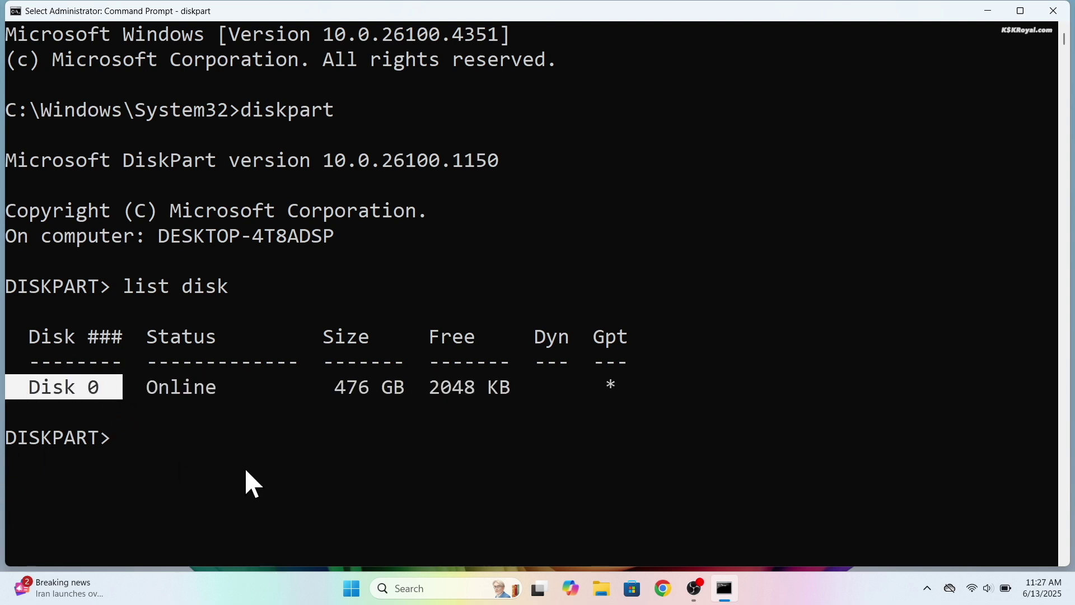
click(247, 470)
text(sele)
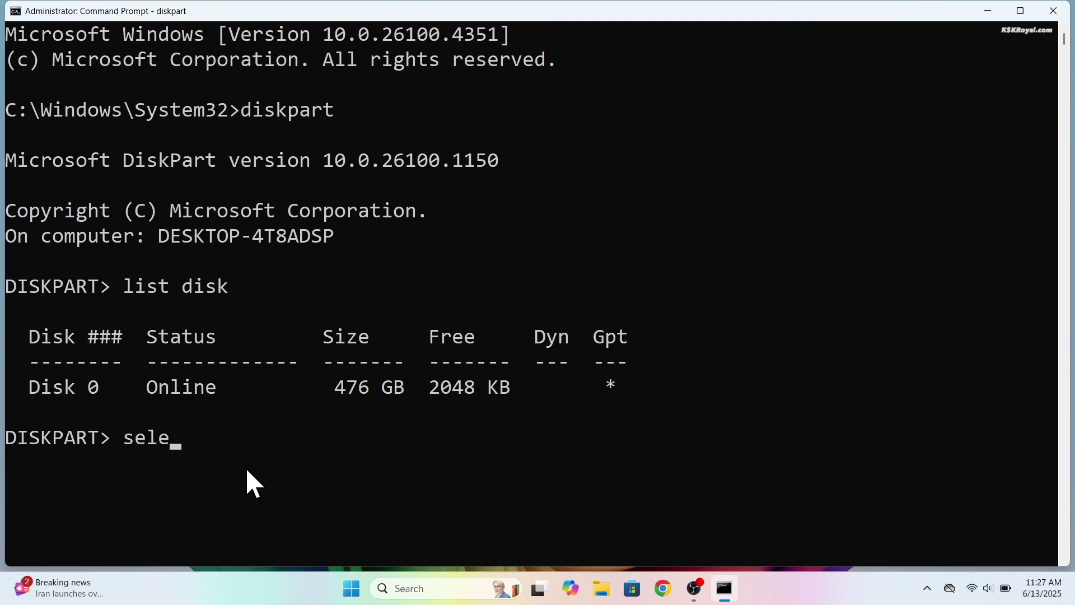
text(ct disk 0)
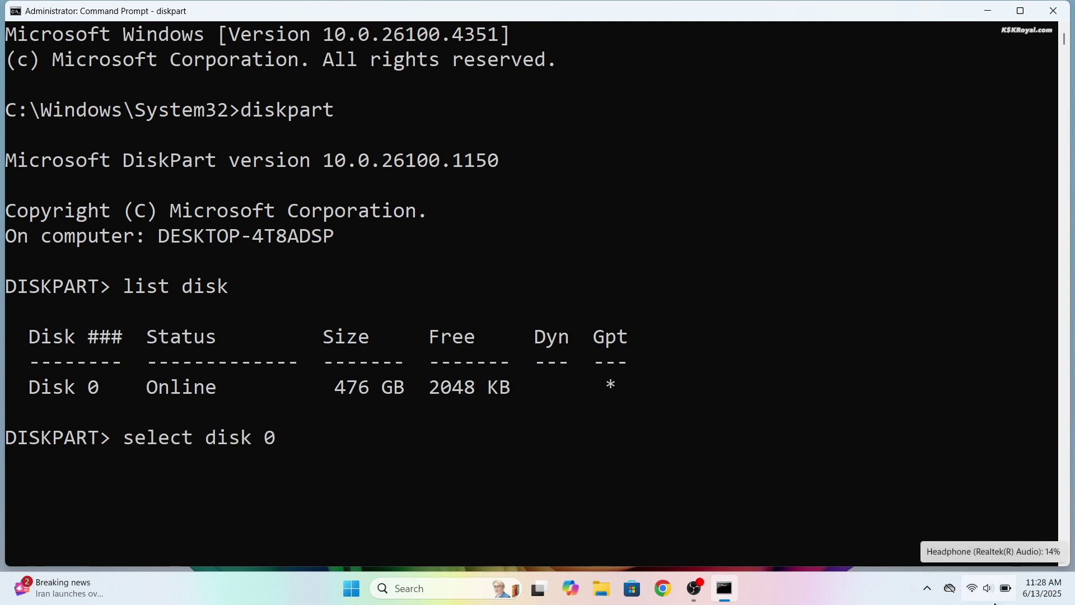
Step: Select disk 0, list its partitions, and select partition 1, the 100 MB System partition
key(Return)
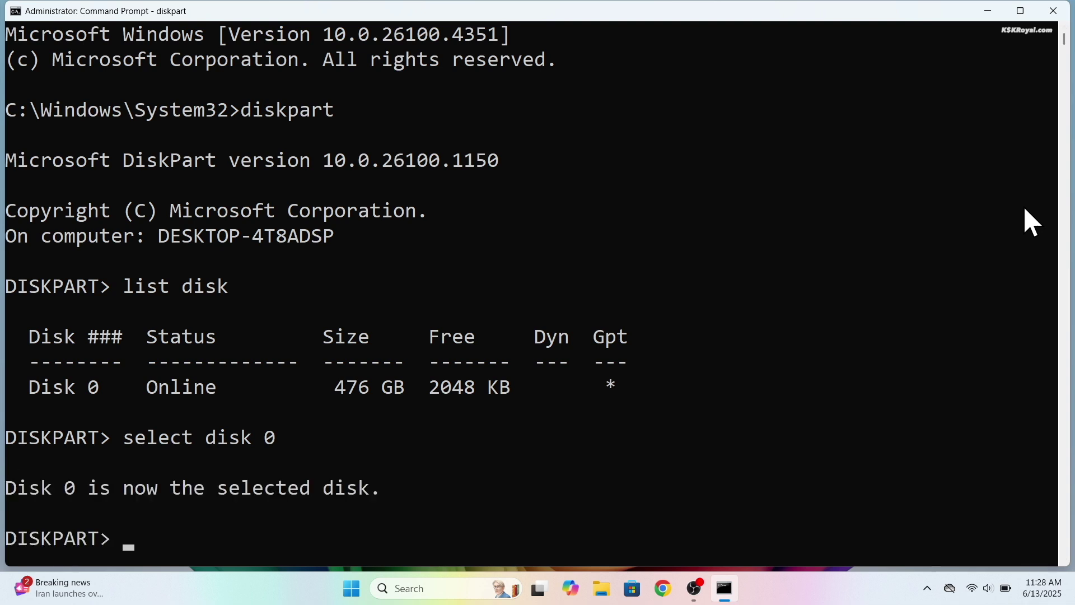
text(list partition)
key(Return)
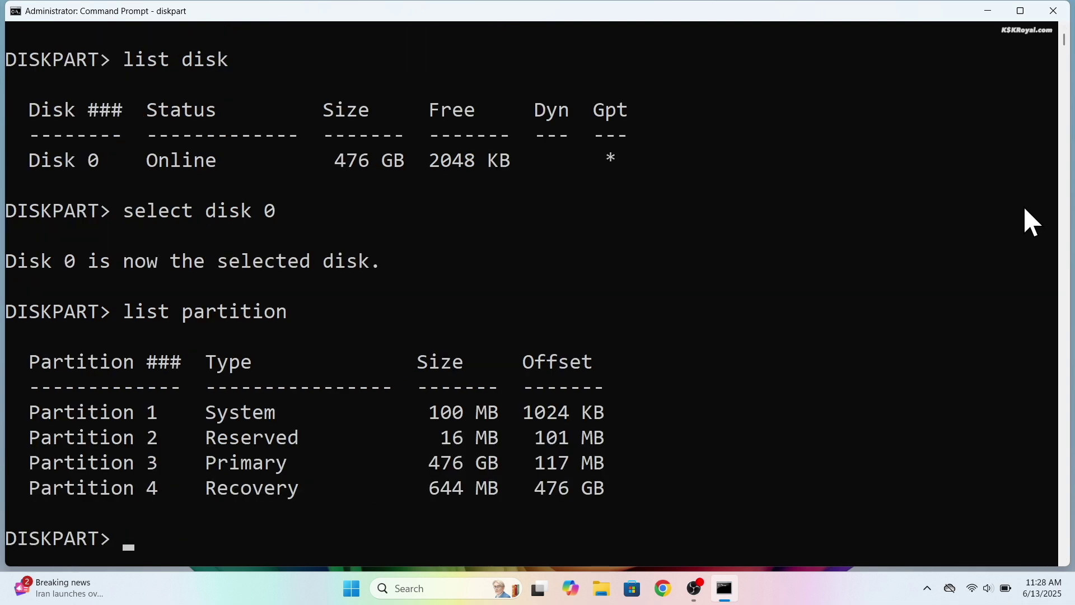
drag(653, 489, 641, 415)
click(67, 442)
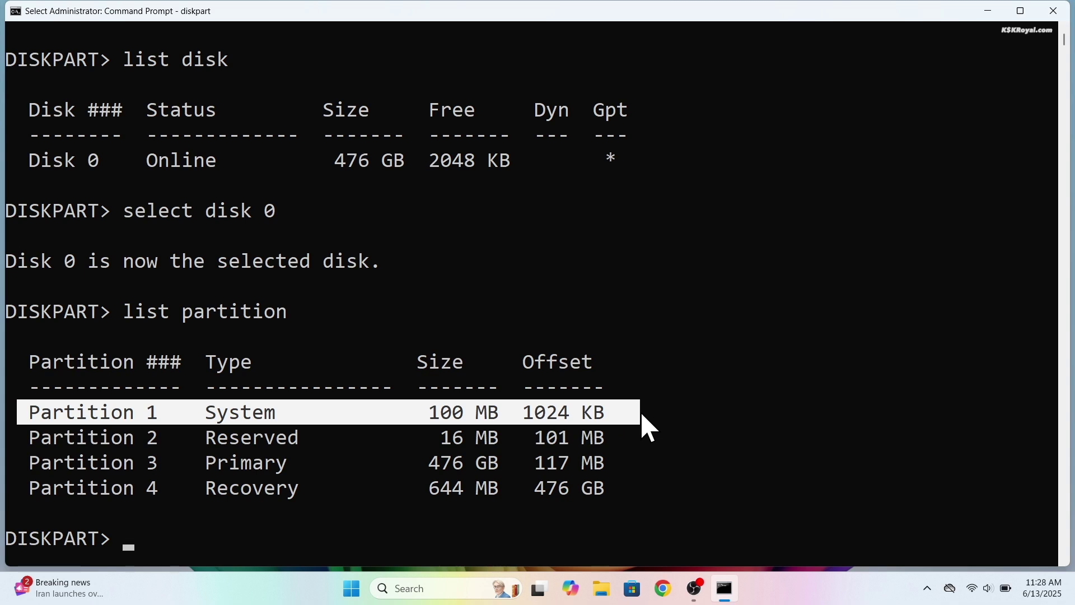
text(select part)
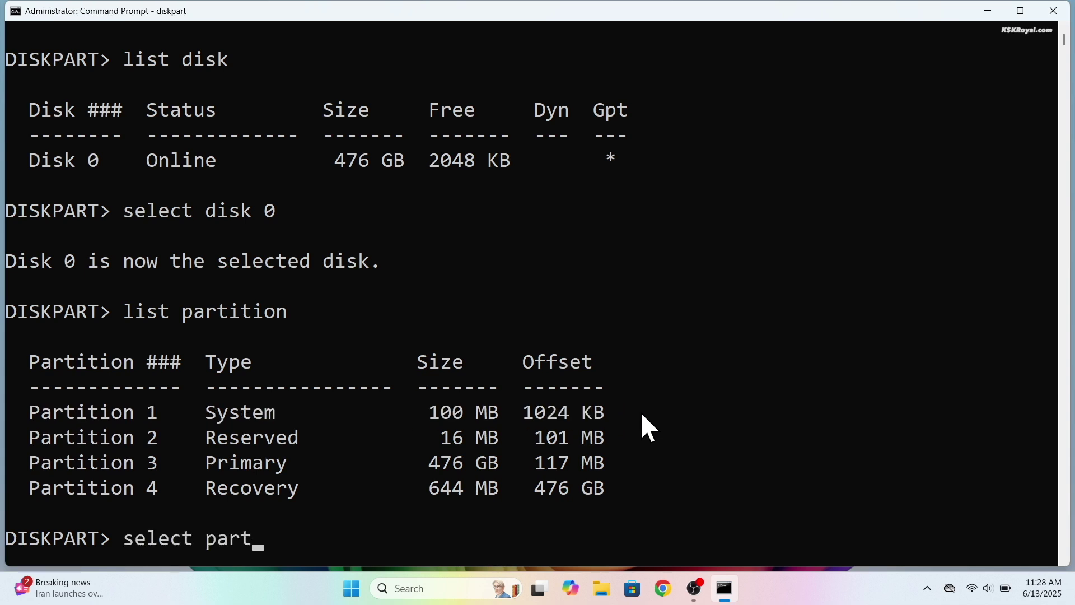
text(ition 1)
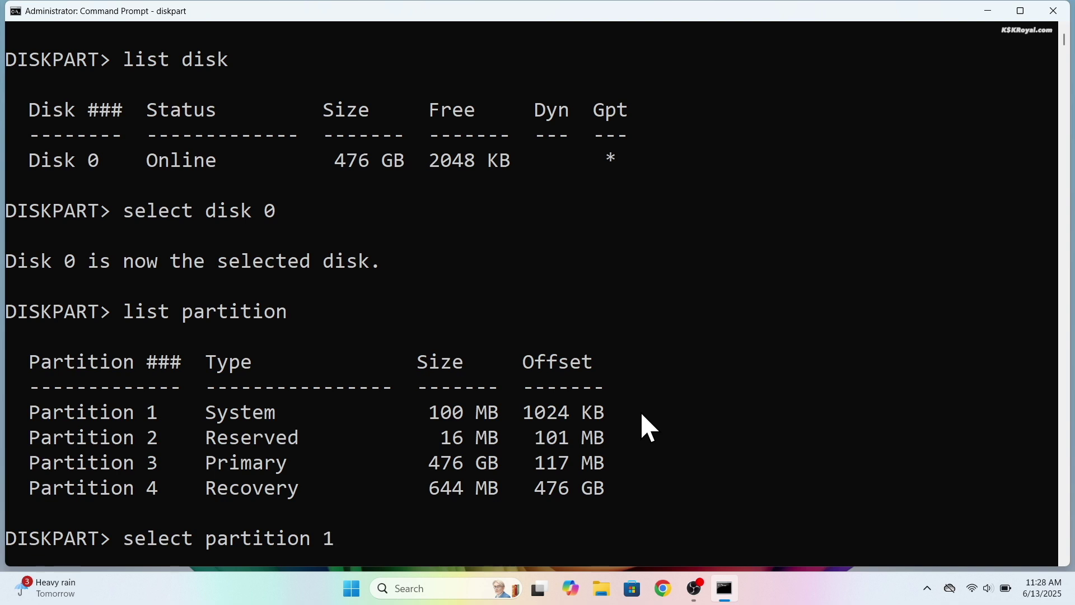
key(Return)
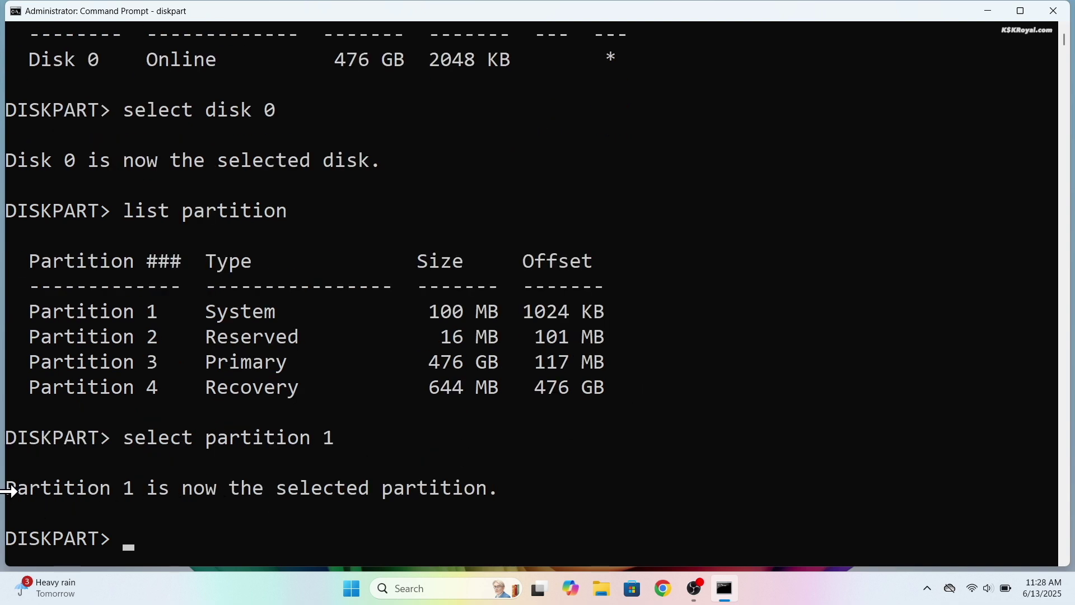
Step: Assign drive letter R to the System partition and exit DiskPart
drag(7, 488, 525, 504)
text(assi)
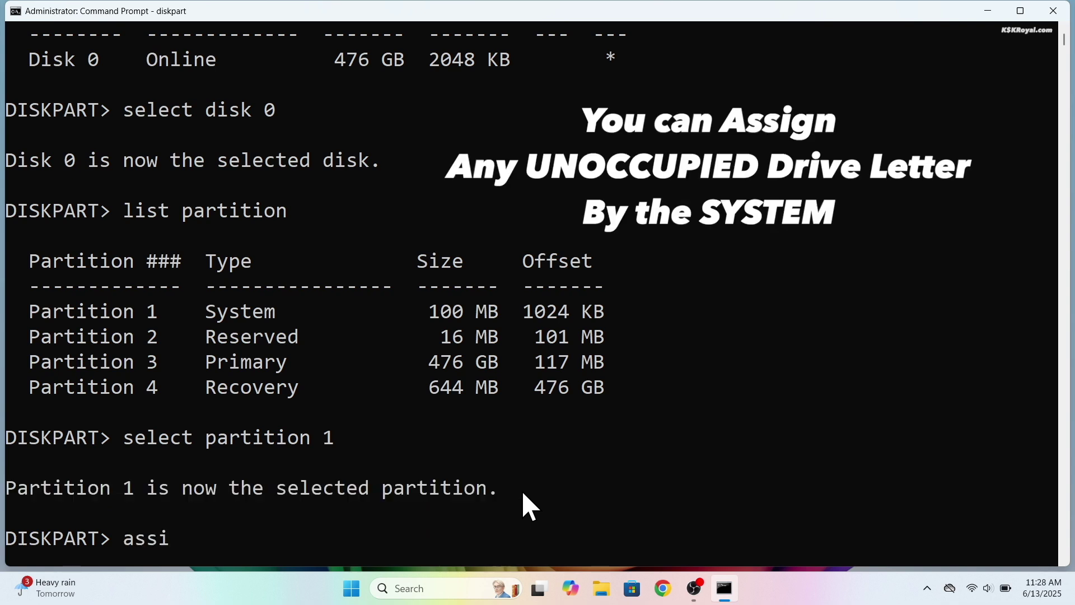
text(gn letter=r)
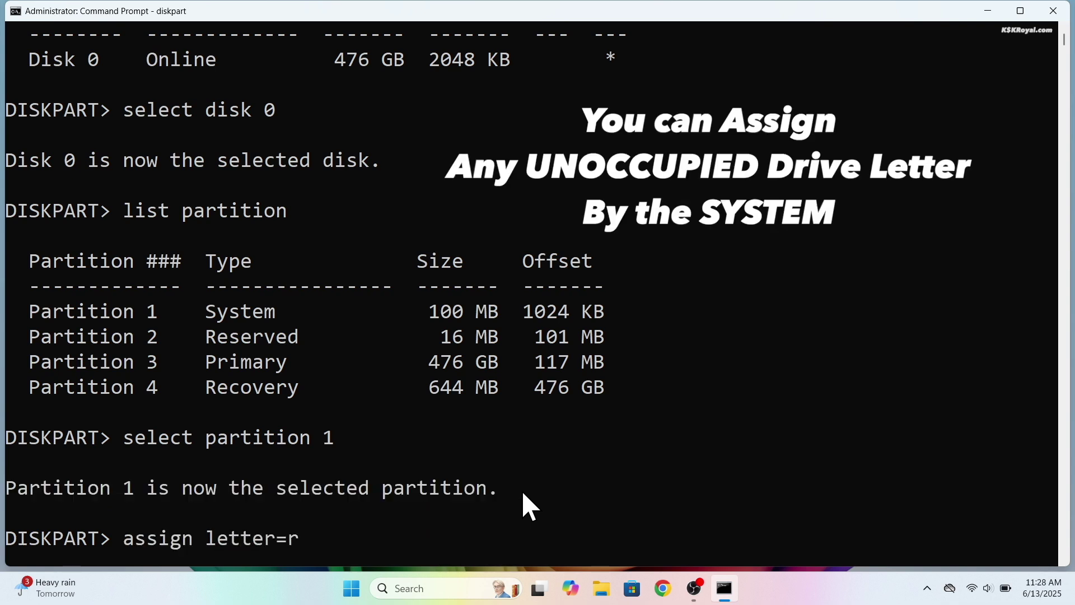
key(Return)
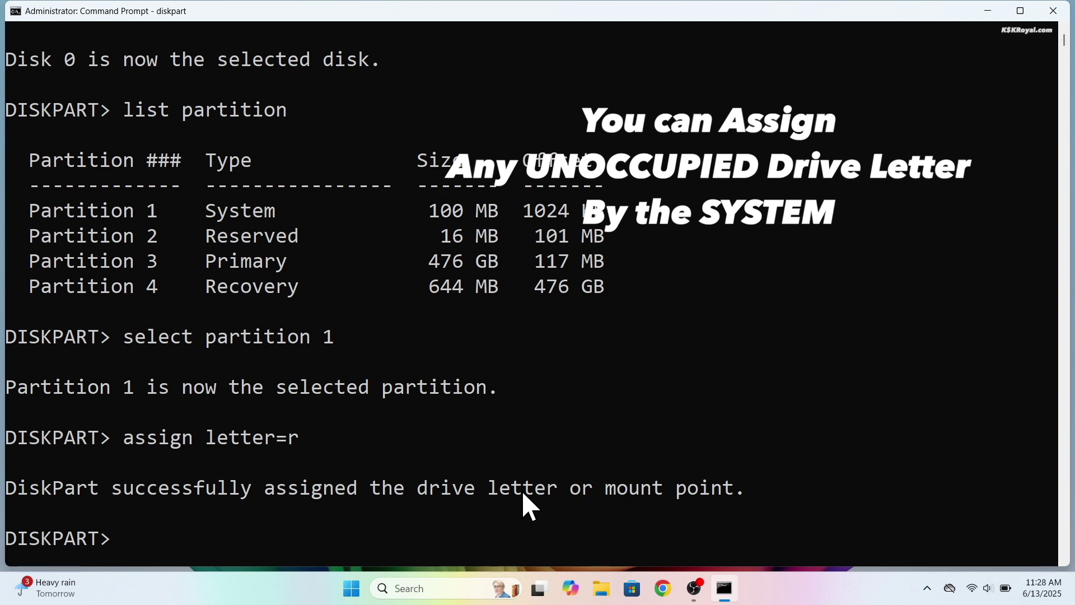
text(exit)
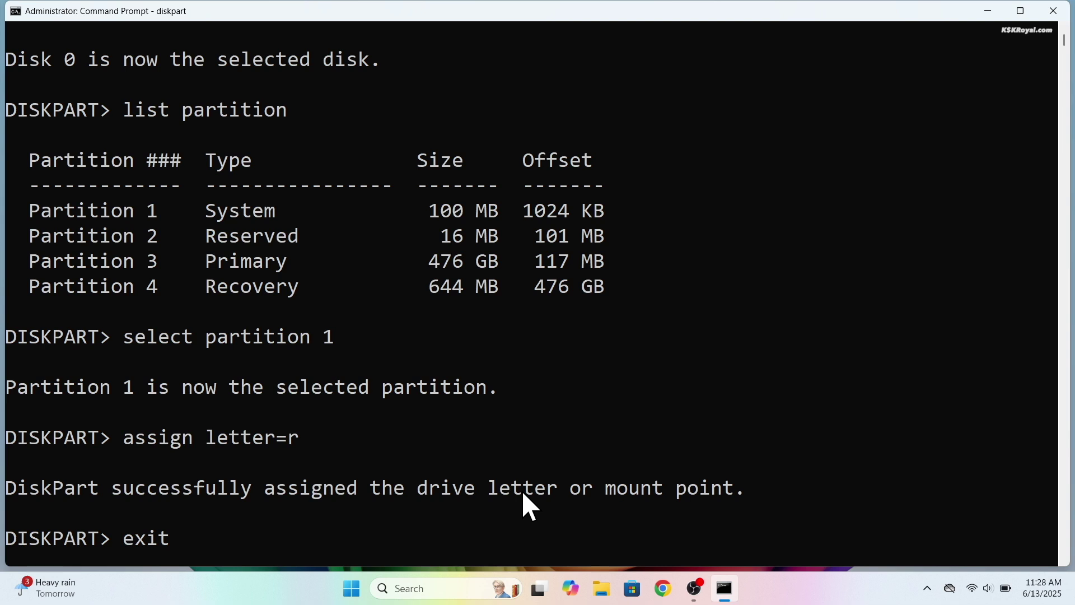
key(Return)
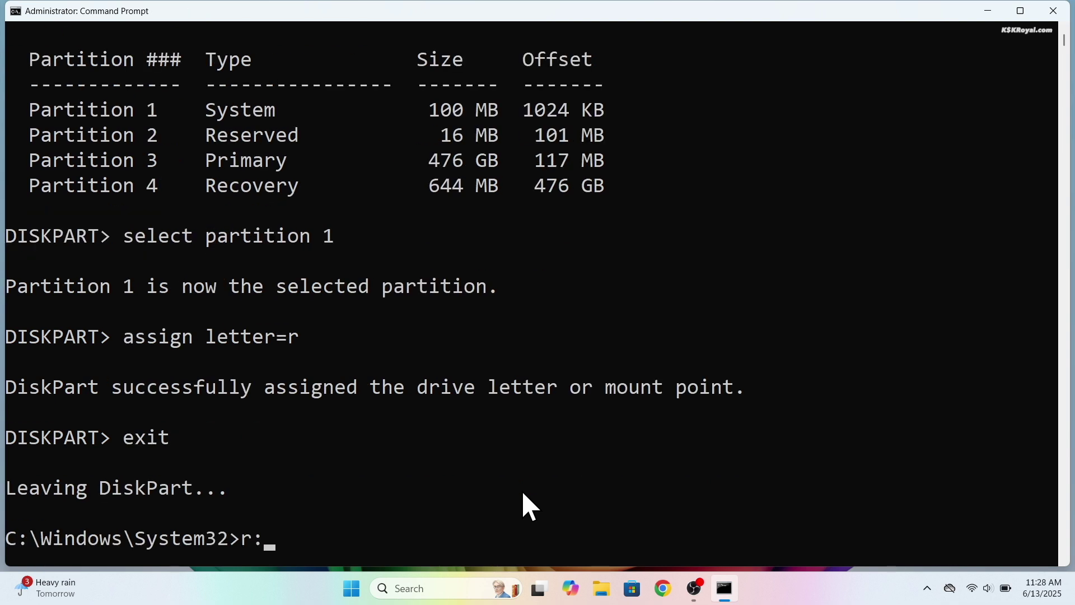
Step: Switch to the R: drive, clear the screen, and list its contents
text(r:)
key(Return)
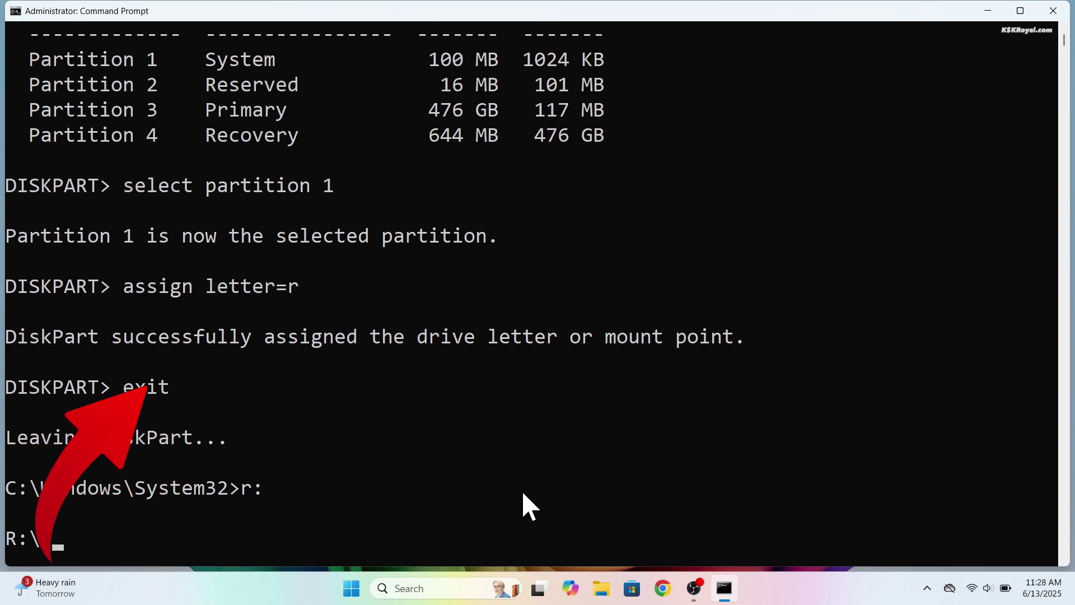
click(156, 546)
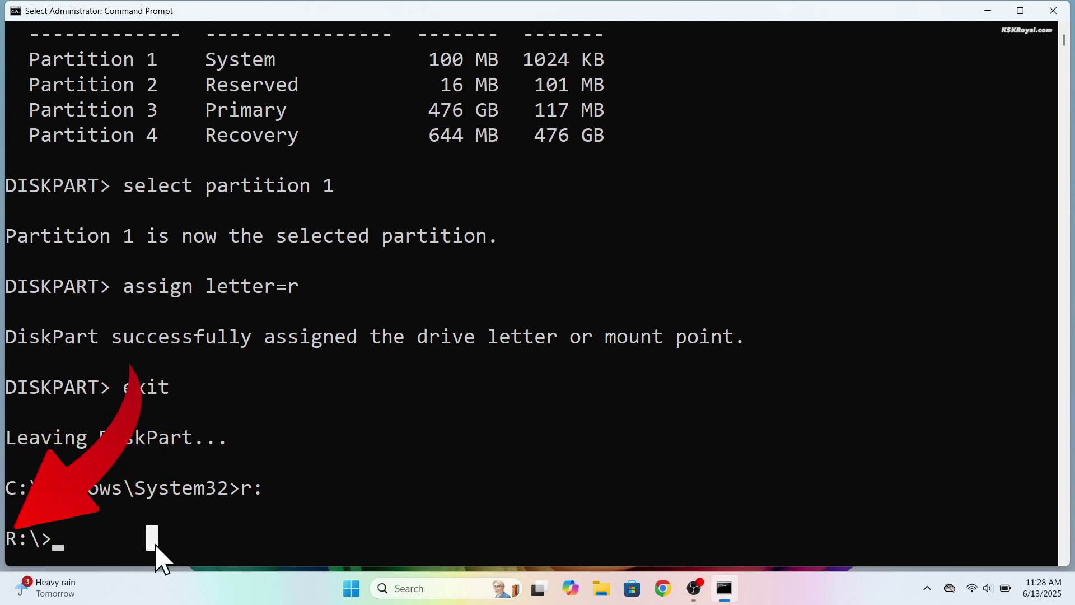
text(cls)
key(Return)
text(dir)
key(Return)
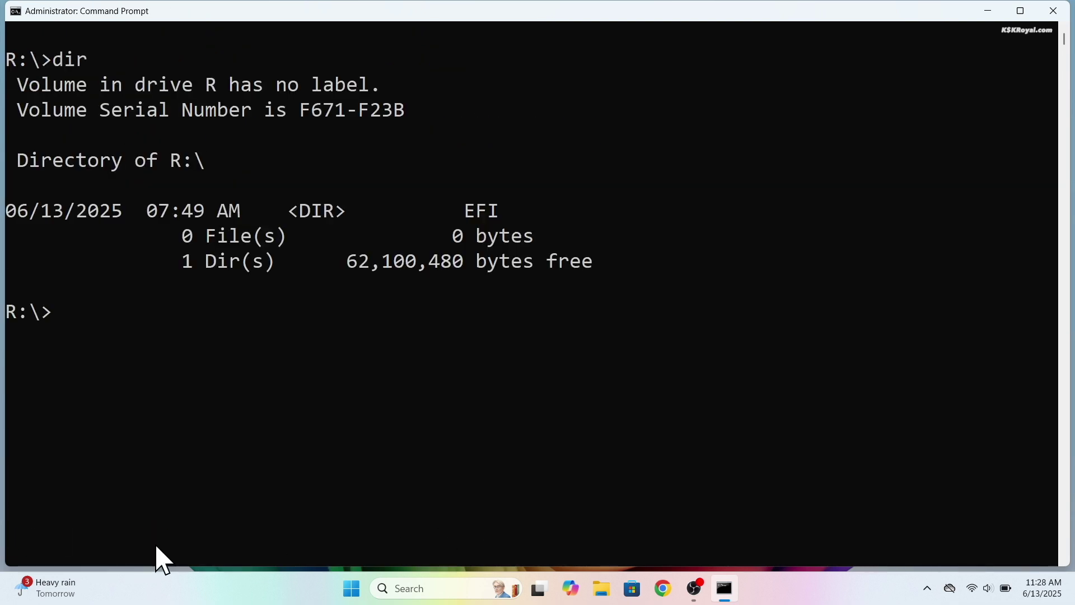
Step: Change into the EFI folder and list its subfolders
double_click(485, 216)
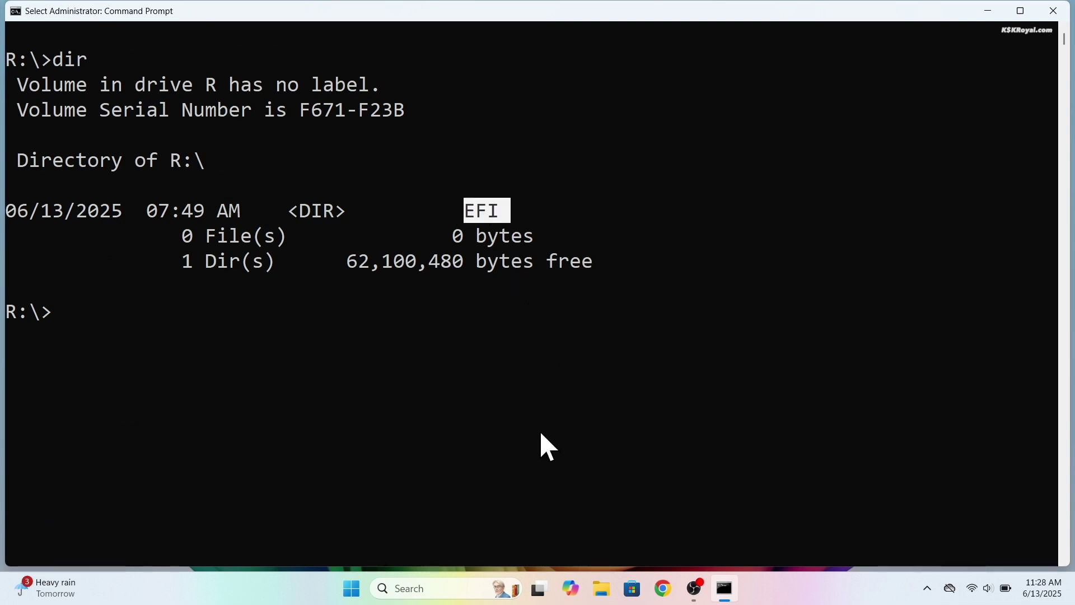
key(ctrl+c)
text(cd EFI)
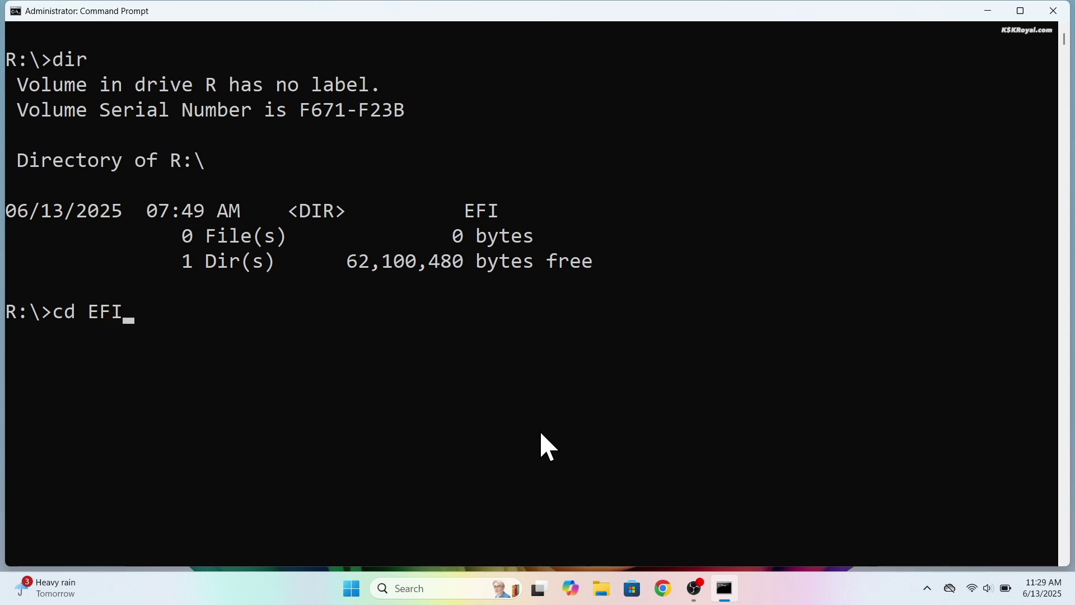
key(Return)
text(dir)
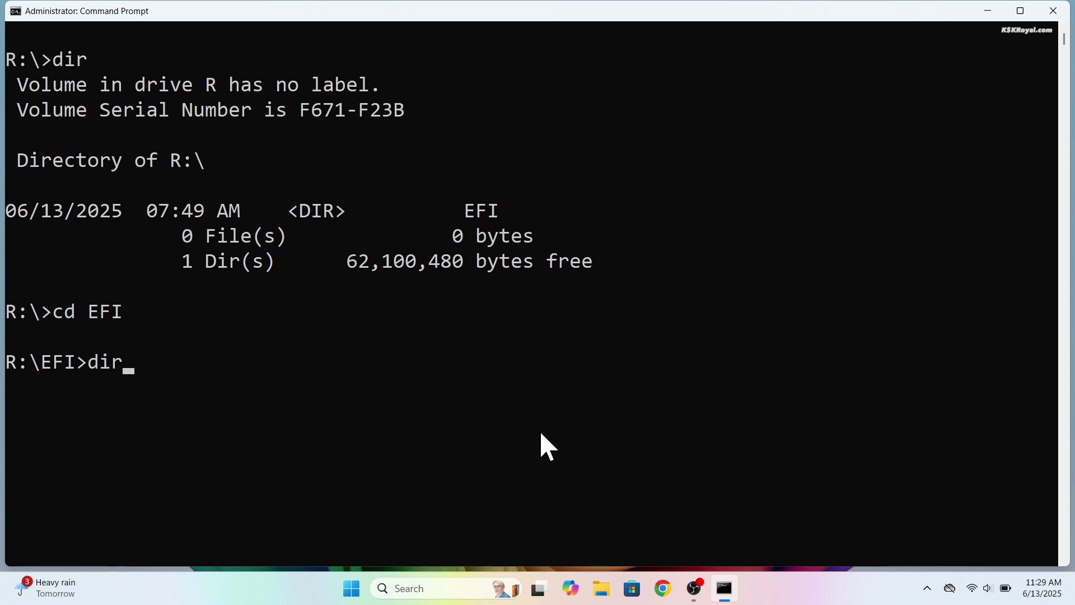
key(Return)
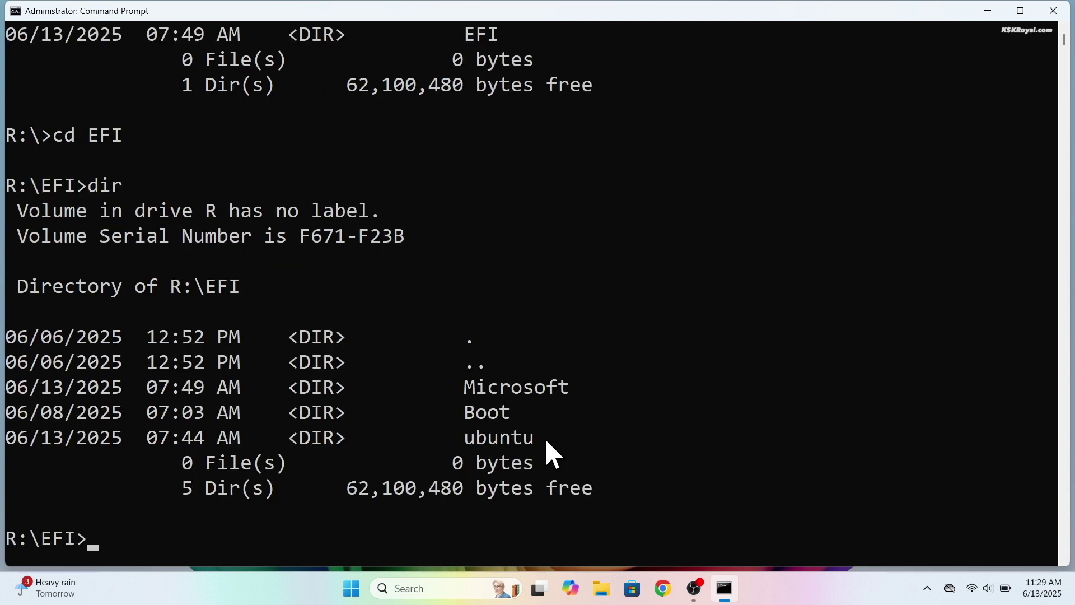
Step: Highlight the Microsoft, Boot and ubuntu folders in the EFI listing
drag(561, 439, 10, 344)
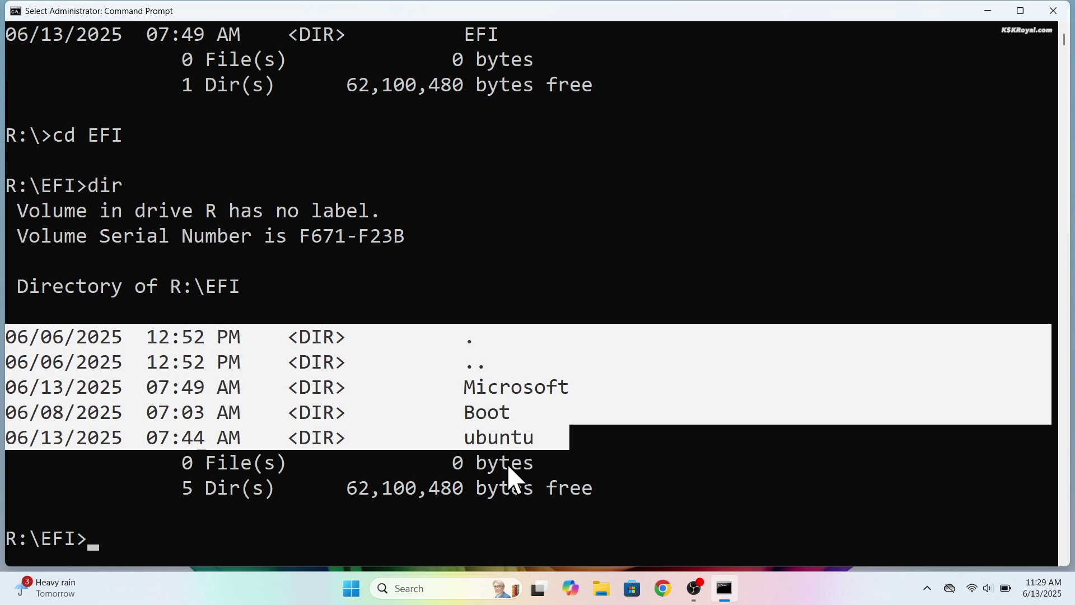
click(511, 439)
drag(555, 417, 7, 389)
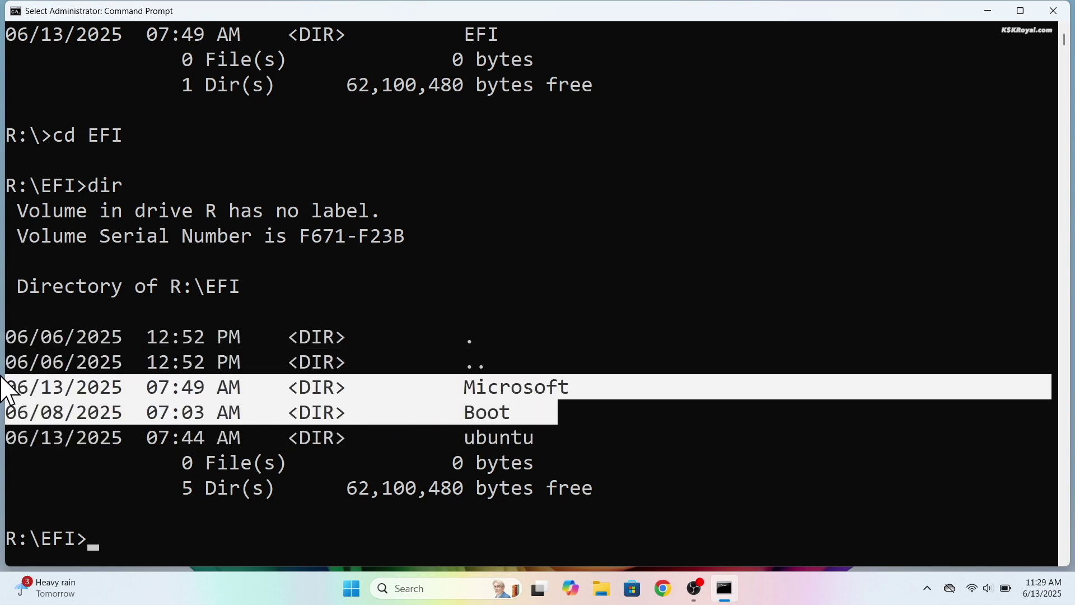
double_click(495, 444)
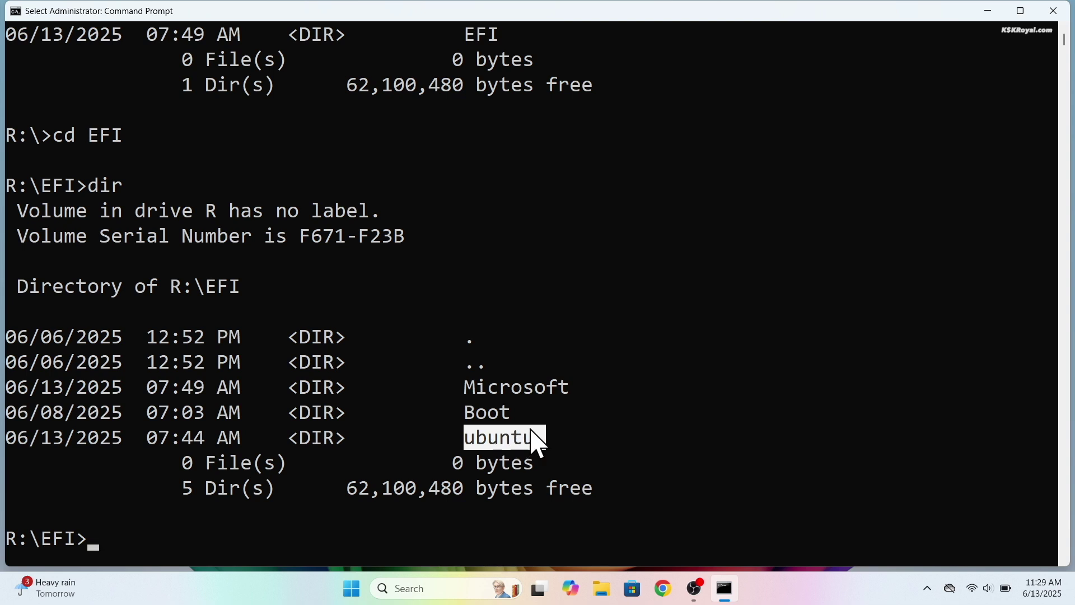
click(569, 409)
drag(570, 403, 10, 390)
click(151, 522)
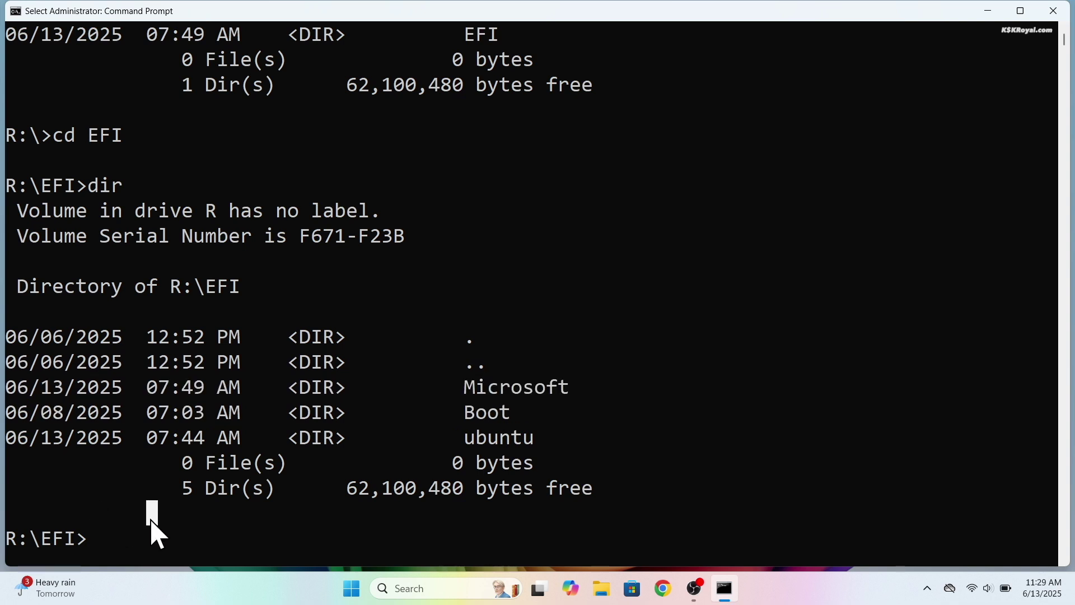
Step: Delete the ubuntu folder with rd ubuntu /s, confirm with y, and verify with dir
text(rd ubuntu)
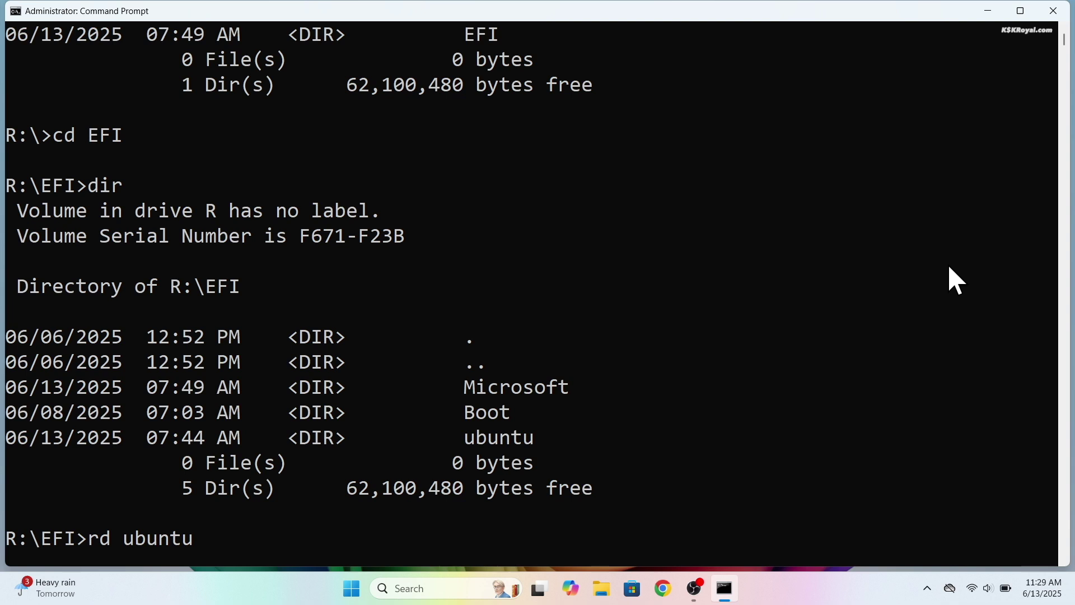
text( /s)
key(Return)
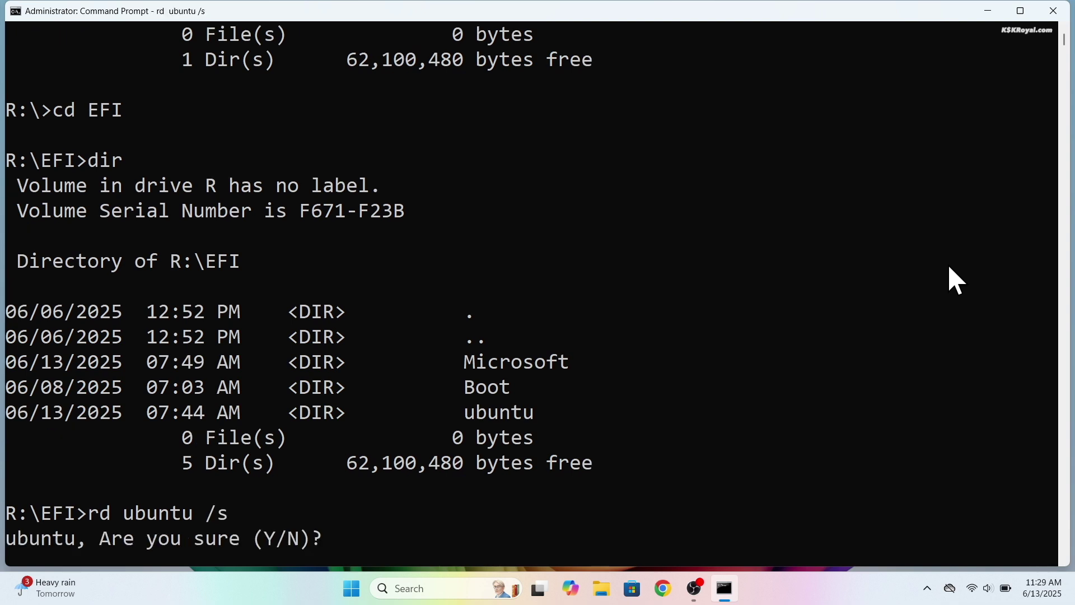
text(y)
key(Return)
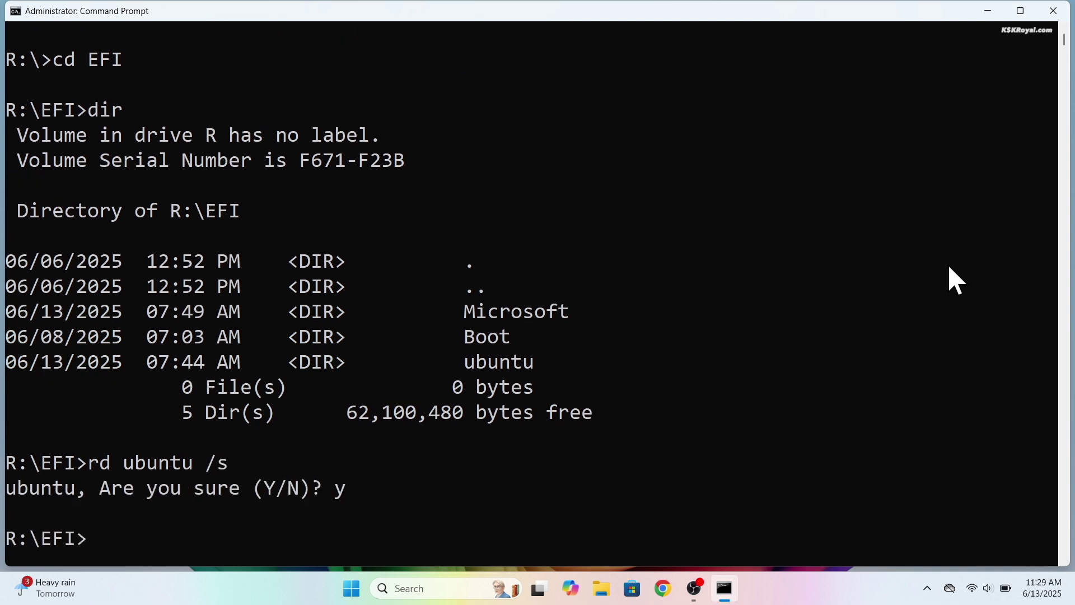
text(dir)
key(Return)
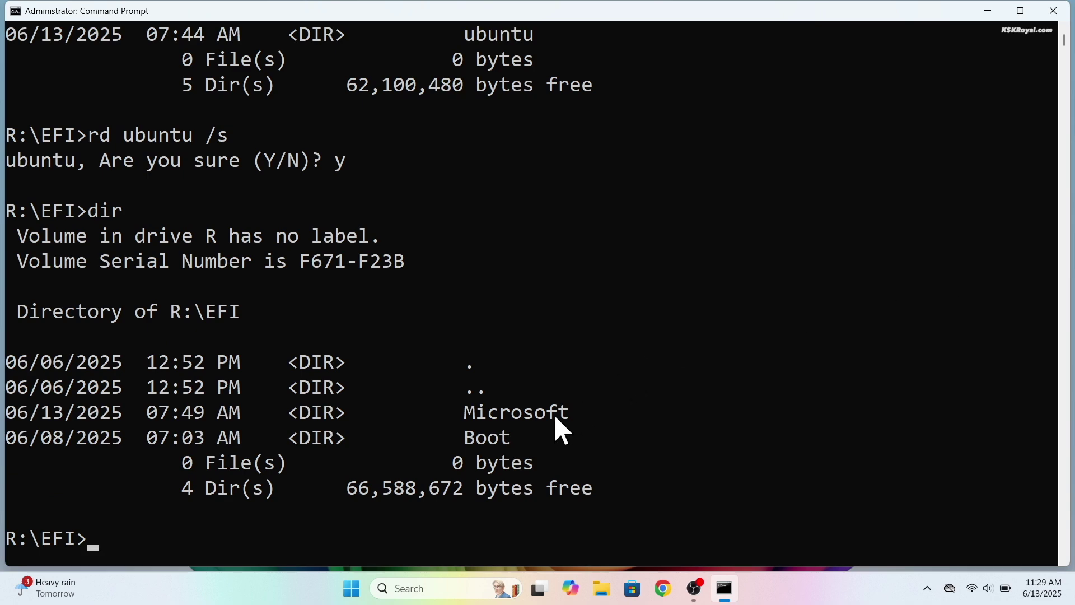
Step: Close the Command Prompt window and bring up the Windows 11 Start menu
click(1054, 10)
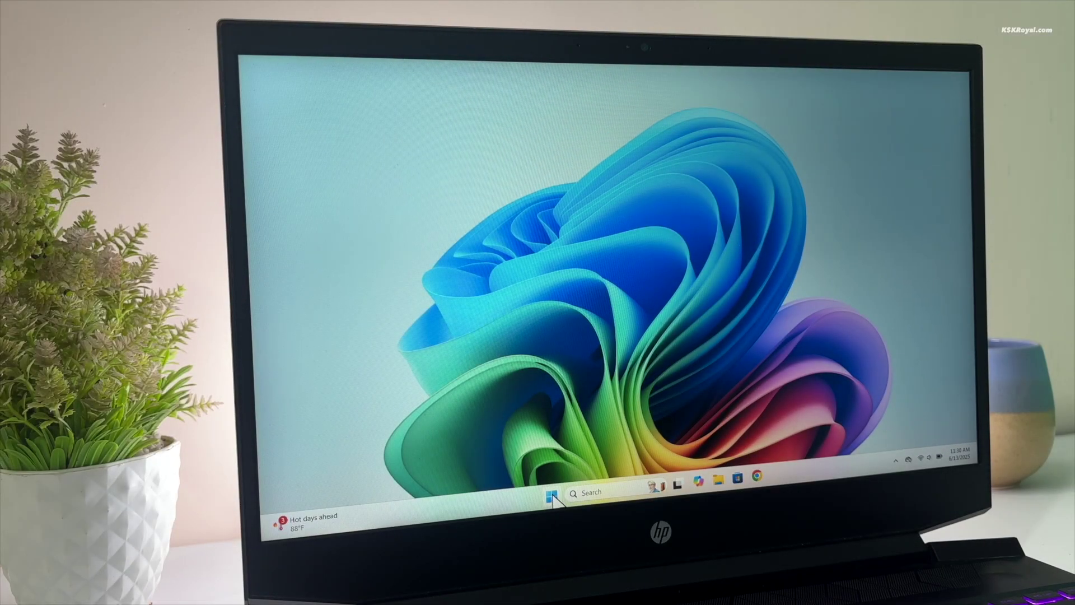
click(552, 495)
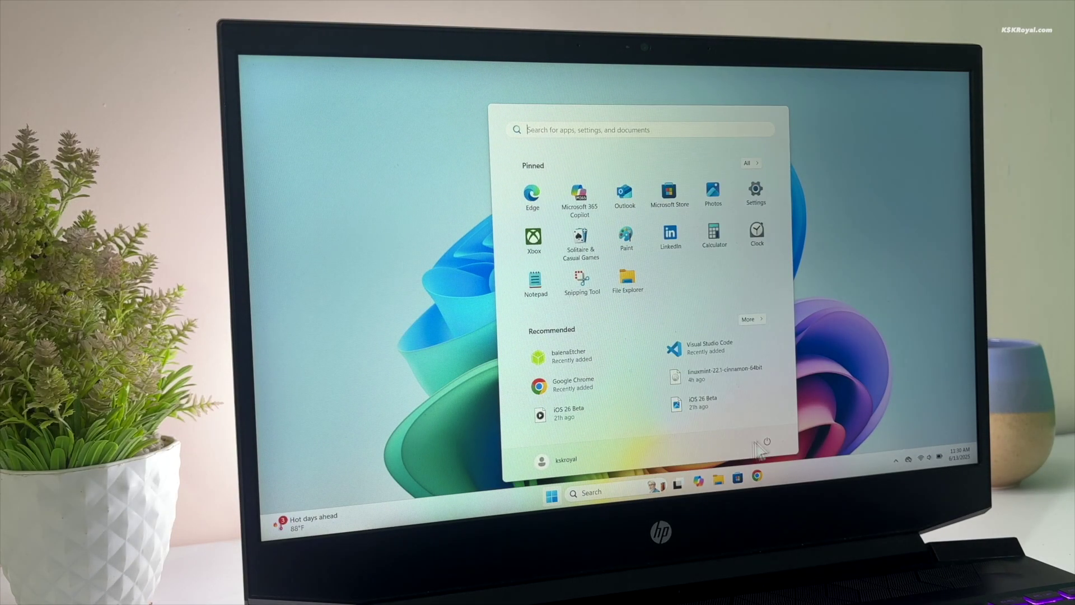